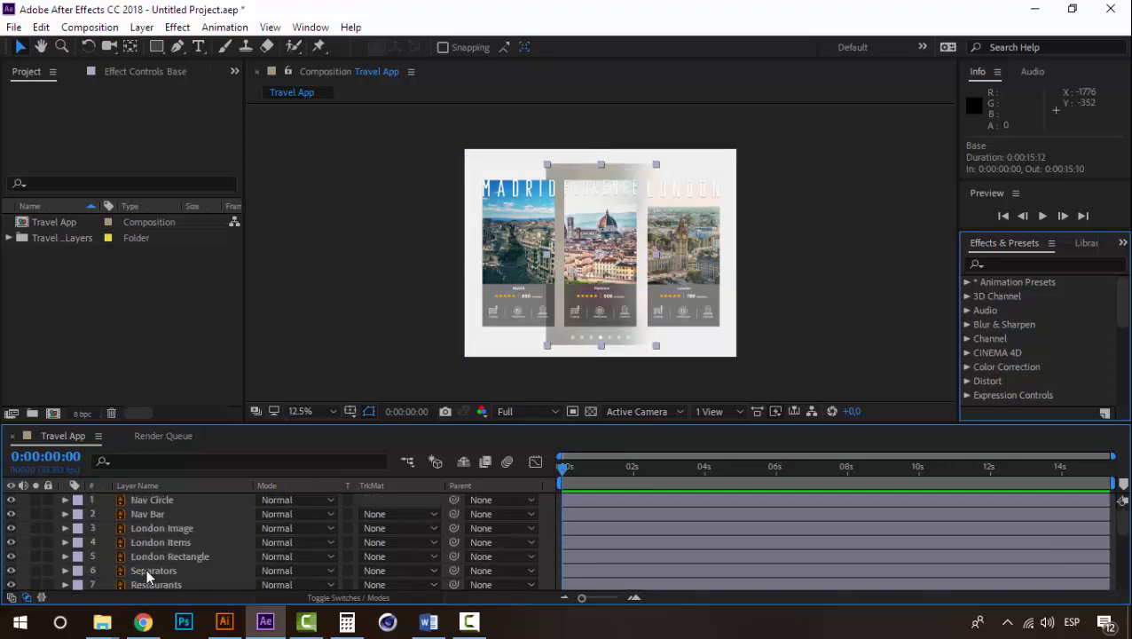
Step: Try moving the Nav Circle layer onto the neighbouring navigation dot, and undo the move
{"action": "scroll", "coordinate": [145, 568], "scroll_direction": "down", "scroll_amount": 5}
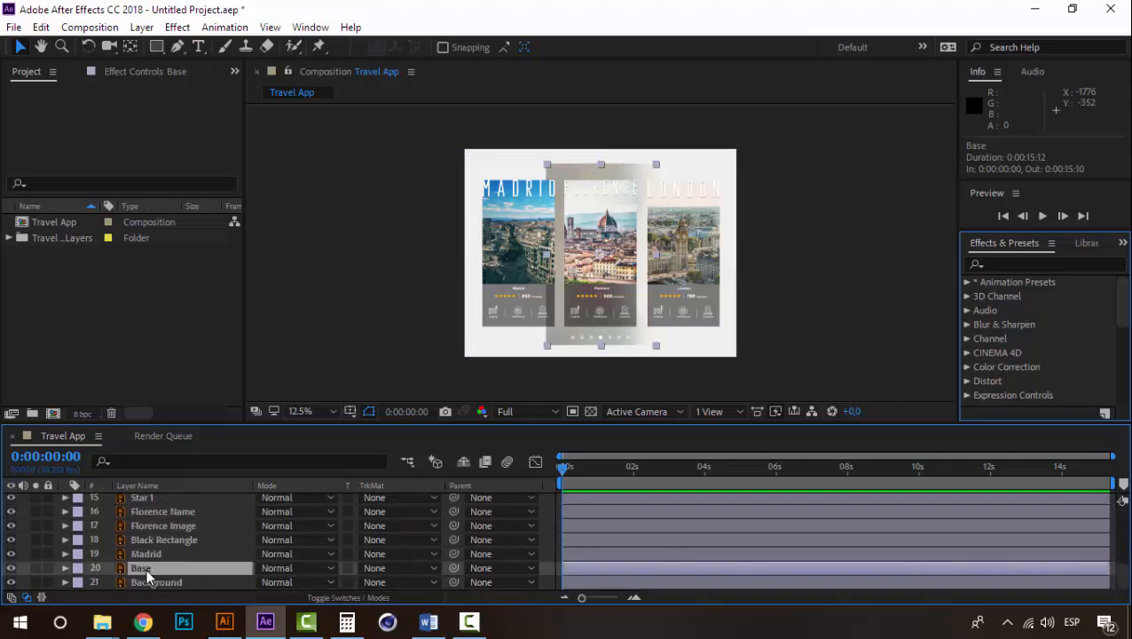
{"action": "scroll", "coordinate": [145, 568], "scroll_direction": "up", "scroll_amount": 6}
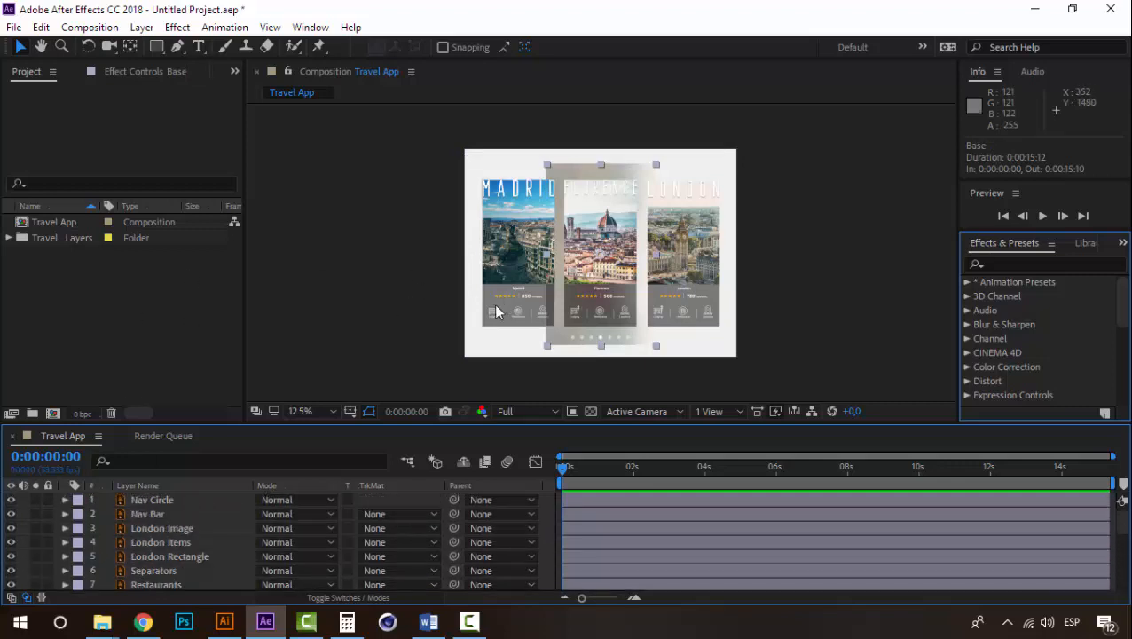
{"action": "left_click", "coordinate": [161, 501]}
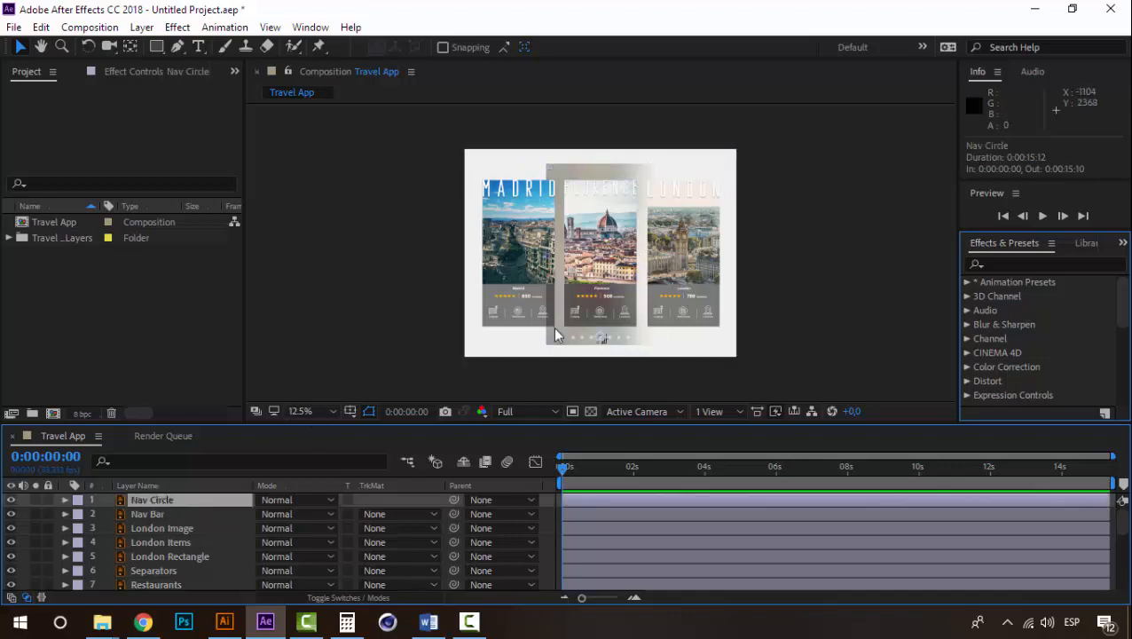
{"action": "scroll", "coordinate": [555, 335], "scroll_direction": "up", "scroll_amount": 2}
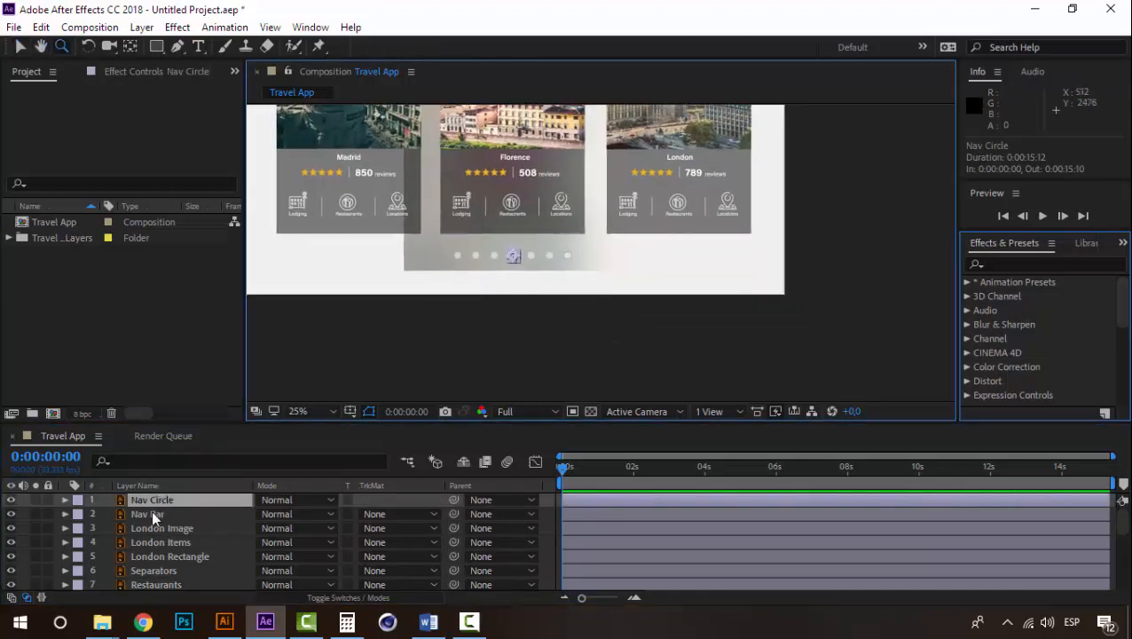
{"action": "left_click", "coordinate": [20, 46]}
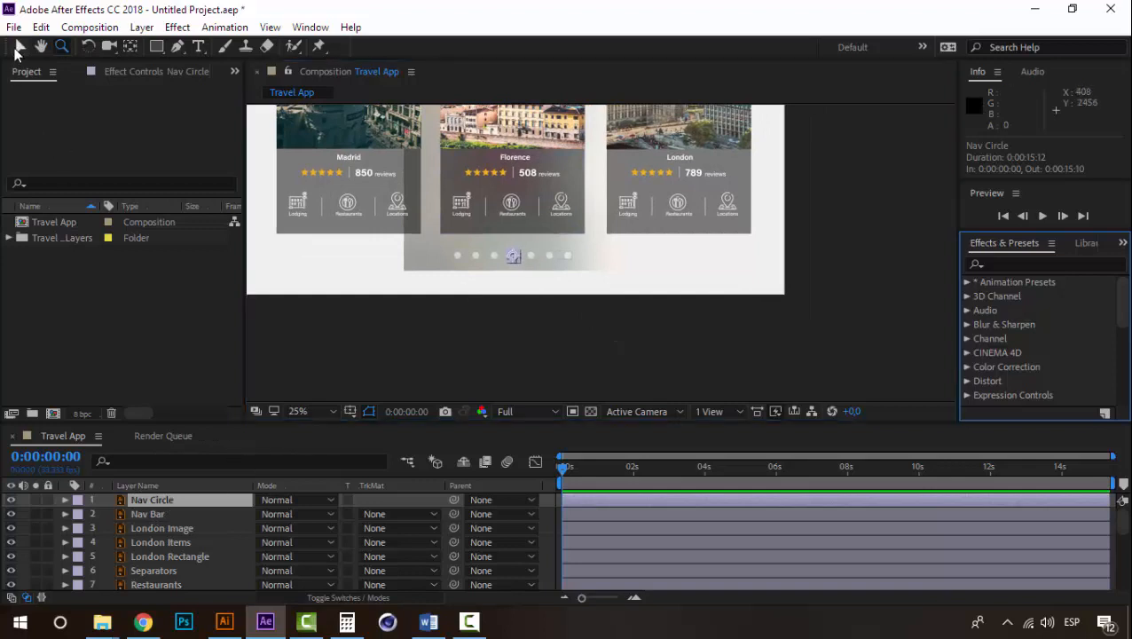
{"action": "left_click", "coordinate": [446, 308]}
{"action": "left_click_drag", "start_coordinate": [511, 256], "coordinate": [531, 257]}
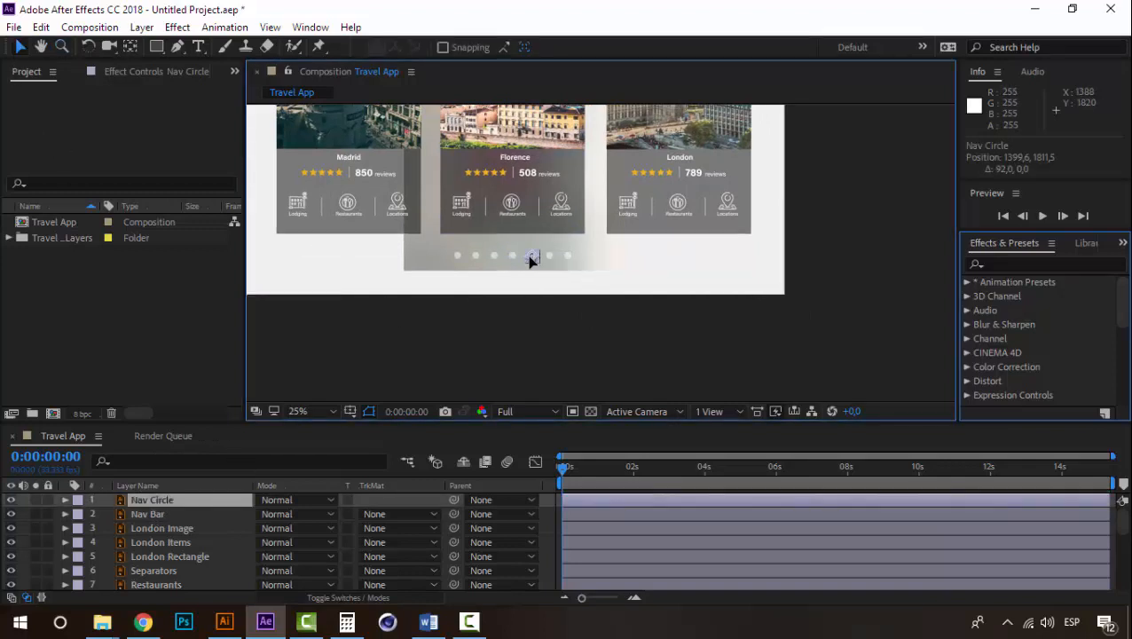
{"action": "left_click", "coordinate": [598, 331]}
{"action": "key", "text": "ctrl+z"}
Step: Examine which artwork belongs to the Nav Bar, London Image, London Items, London Rectangle and Separators layers
{"action": "left_click", "coordinate": [149, 514]}
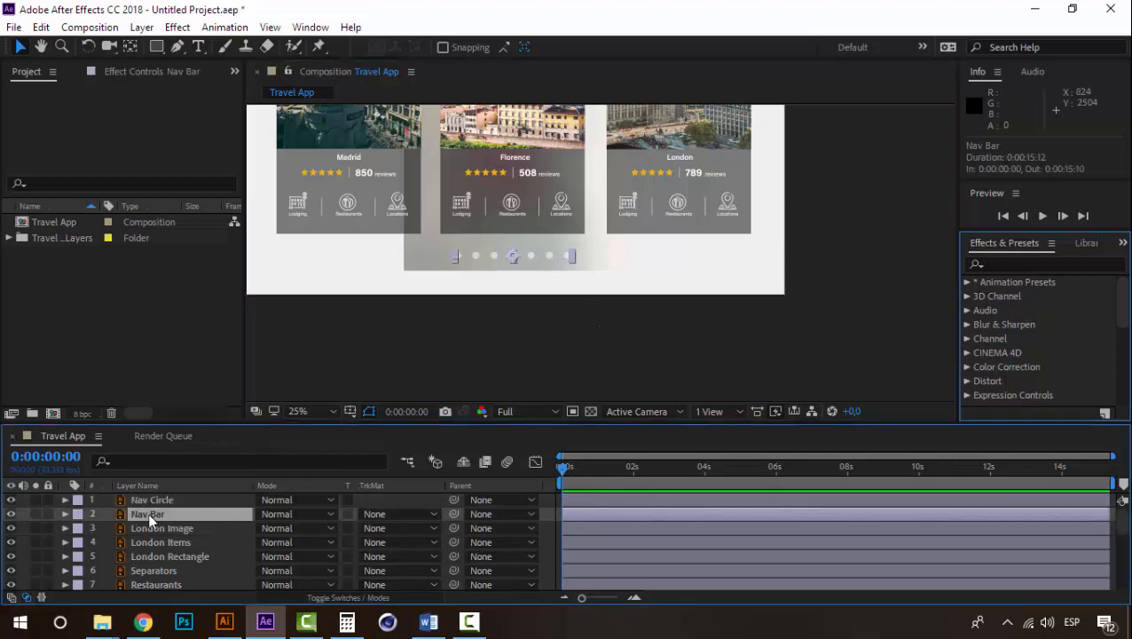
{"action": "left_click", "coordinate": [158, 523]}
{"action": "left_click_drag", "start_coordinate": [572, 176], "coordinate": [499, 358]}
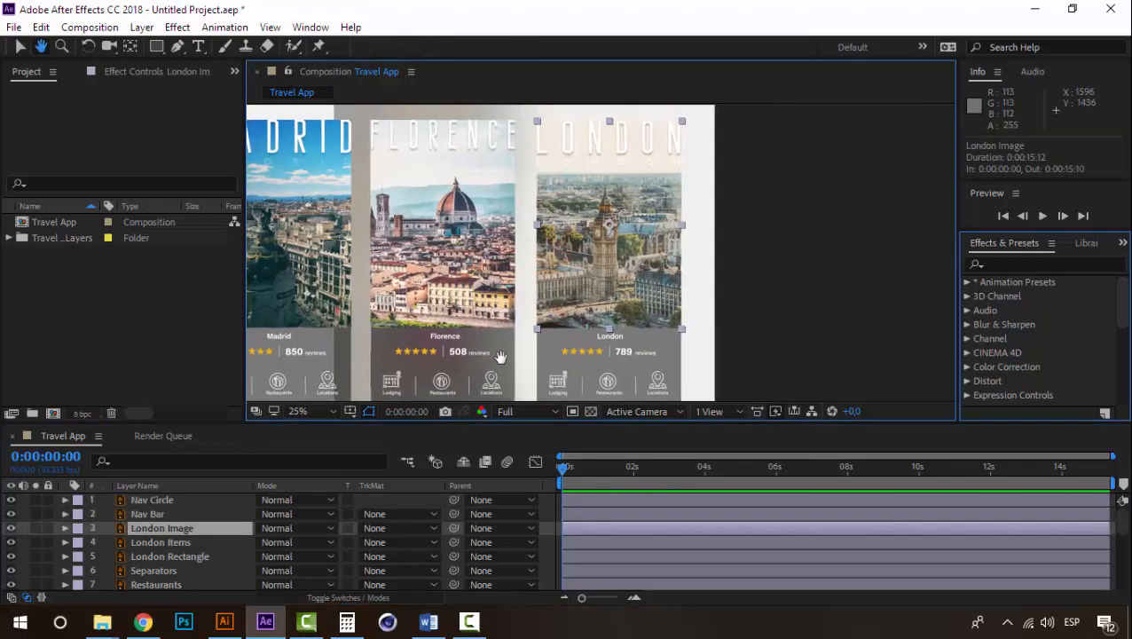
{"action": "left_click_drag", "start_coordinate": [403, 363], "coordinate": [400, 368]}
{"action": "left_click", "coordinate": [182, 543]}
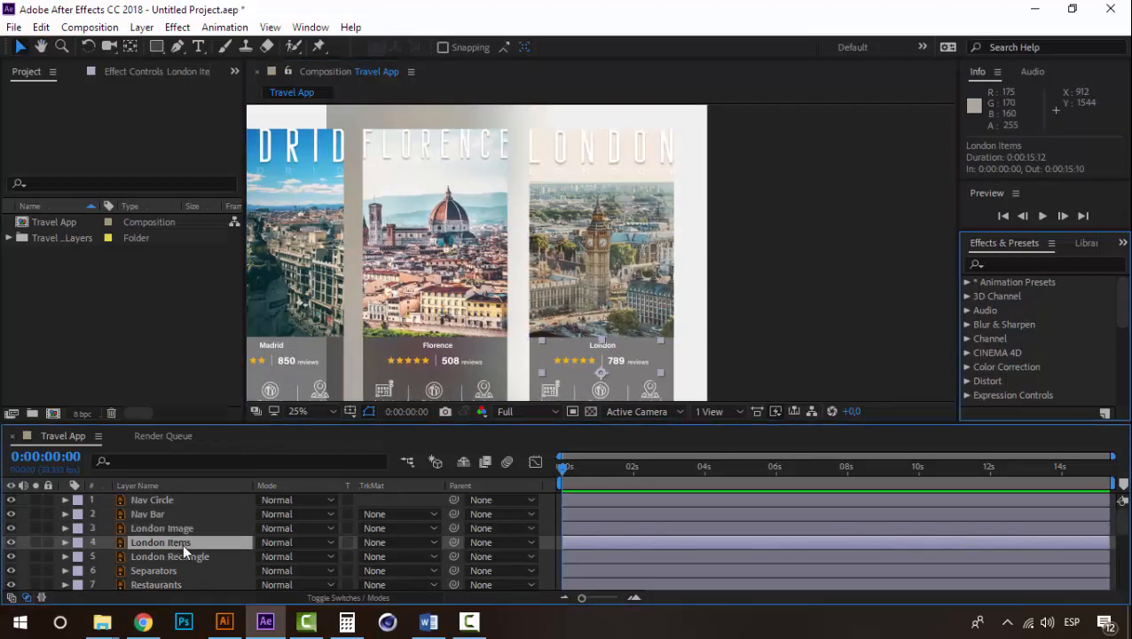
{"action": "left_click_drag", "start_coordinate": [709, 346], "coordinate": [705, 296]}
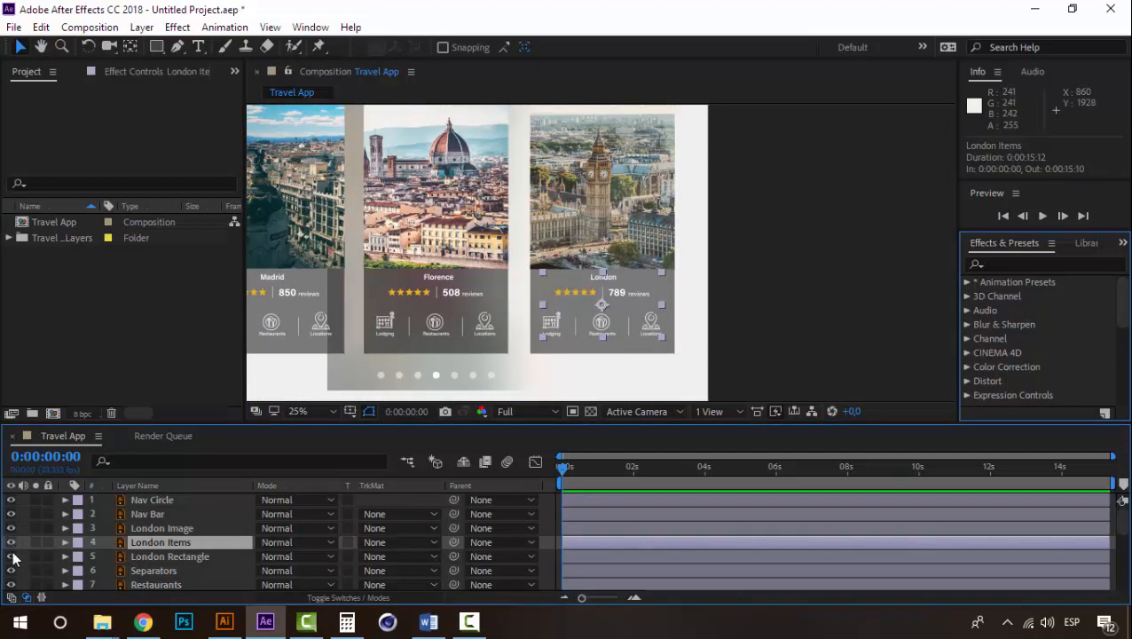
{"action": "left_click", "coordinate": [77, 558]}
{"action": "left_click", "coordinate": [9, 558]}
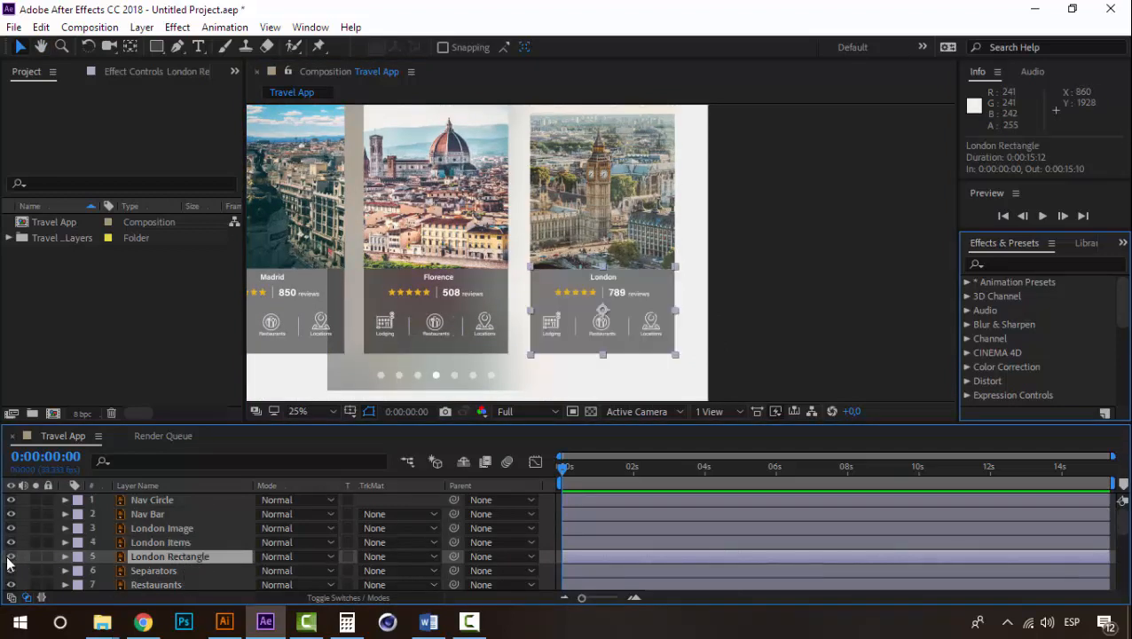
{"action": "left_click", "coordinate": [149, 570]}
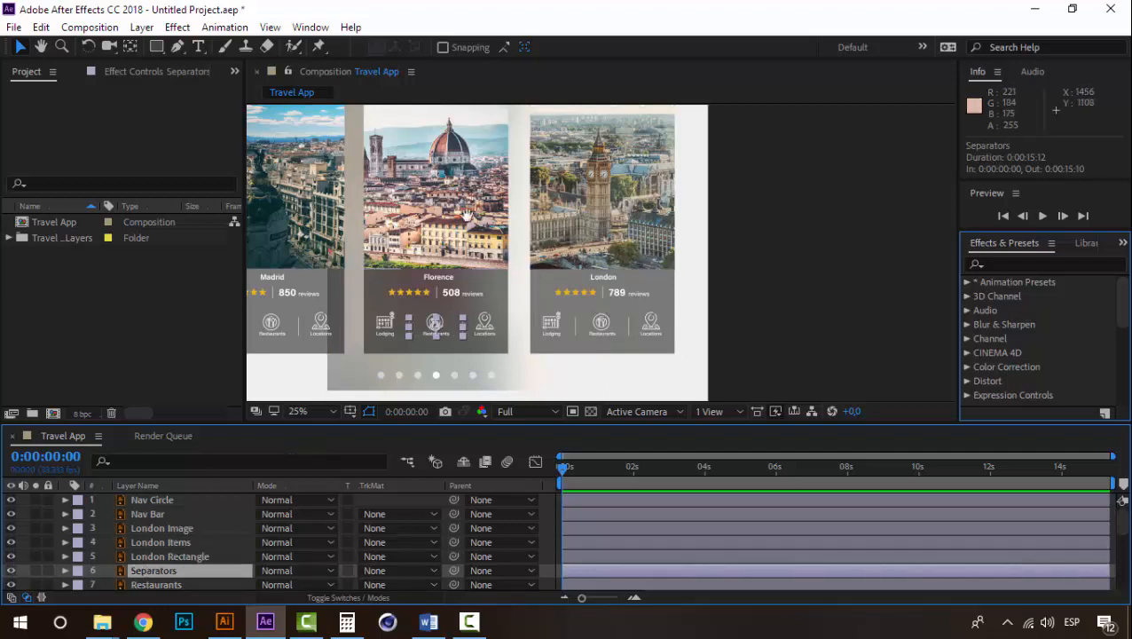
Step: Try moving the Madrid image within the composition, and undo the move
{"action": "left_click_drag", "start_coordinate": [426, 257], "coordinate": [701, 348]}
{"action": "left_click", "coordinate": [543, 271]}
{"action": "left_click_drag", "start_coordinate": [558, 268], "coordinate": [430, 236]}
{"action": "key", "text": "ctrl+z"}
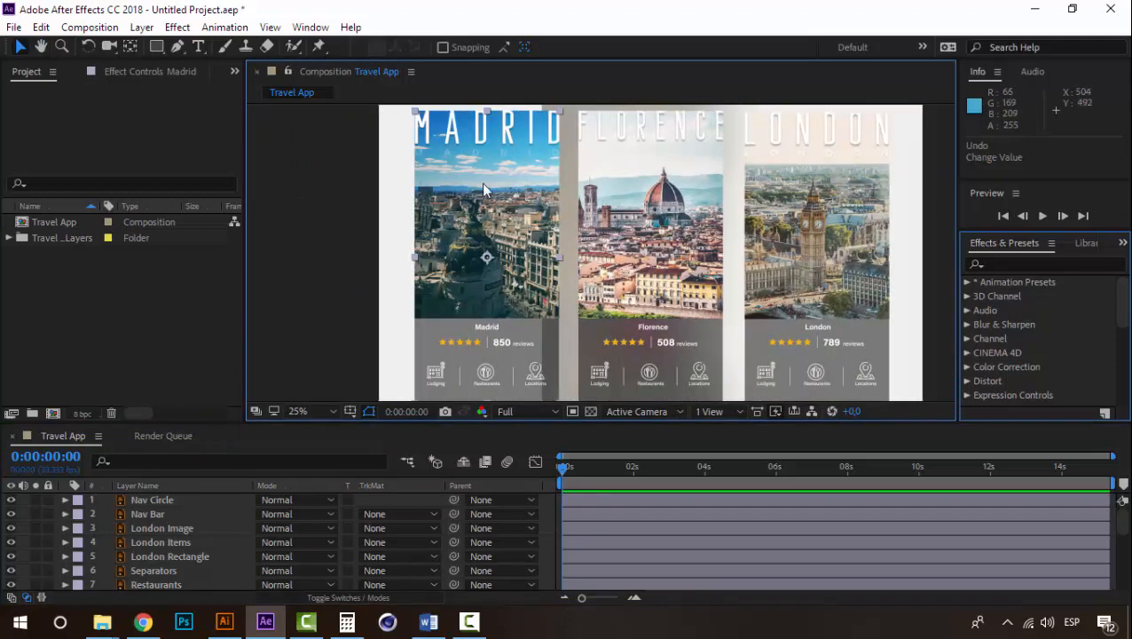
Step: Select the Florence image and the London image in turn to inspect them as separate layers
{"action": "left_click_drag", "start_coordinate": [540, 203], "coordinate": [297, 221]}
{"action": "left_click_drag", "start_coordinate": [443, 367], "coordinate": [376, 392]}
{"action": "left_click", "coordinate": [428, 249]}
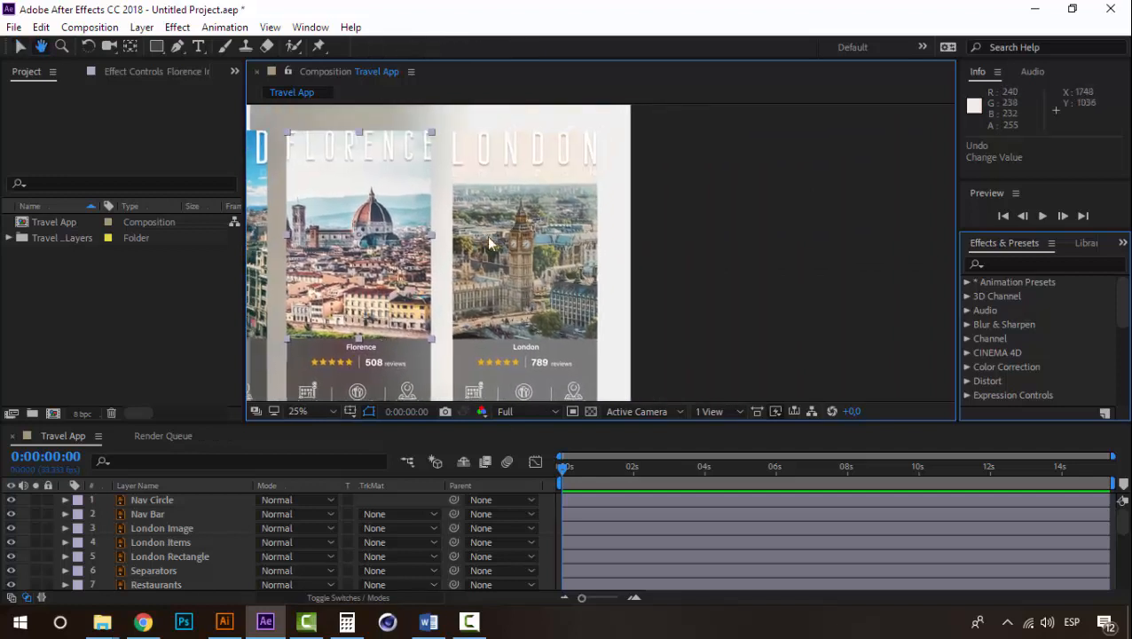
{"action": "left_click", "coordinate": [509, 225]}
{"action": "left_click_drag", "start_coordinate": [536, 275], "coordinate": [500, 241]}
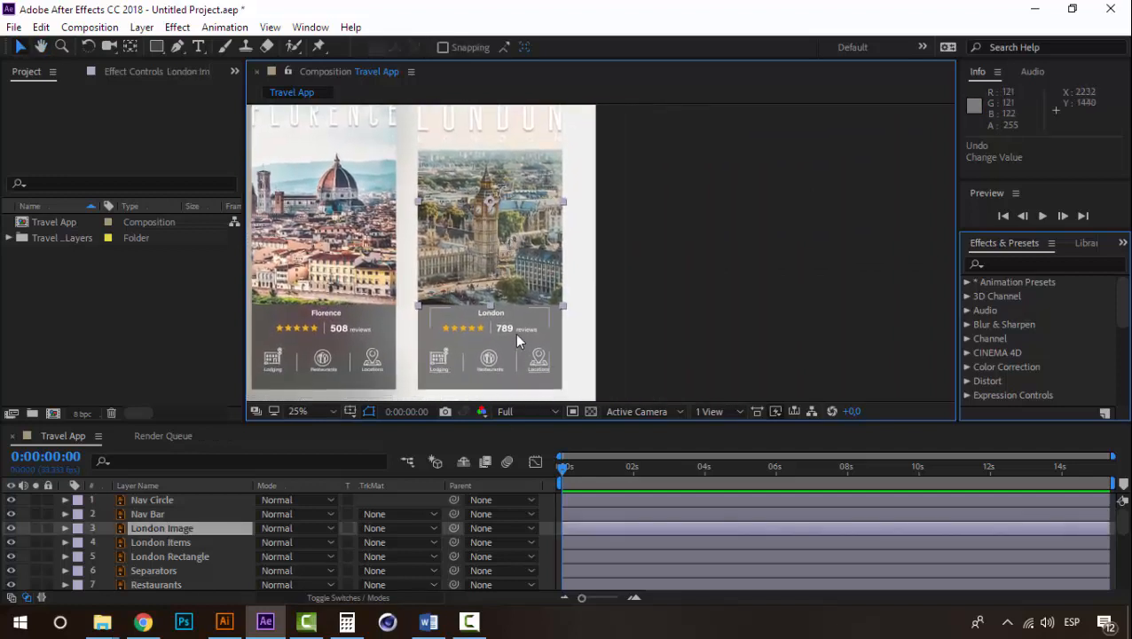
Step: Try moving the London Items group off its card twice, undoing each move
{"action": "left_click", "coordinate": [517, 333]}
{"action": "left_click_drag", "start_coordinate": [506, 322], "coordinate": [545, 239]}
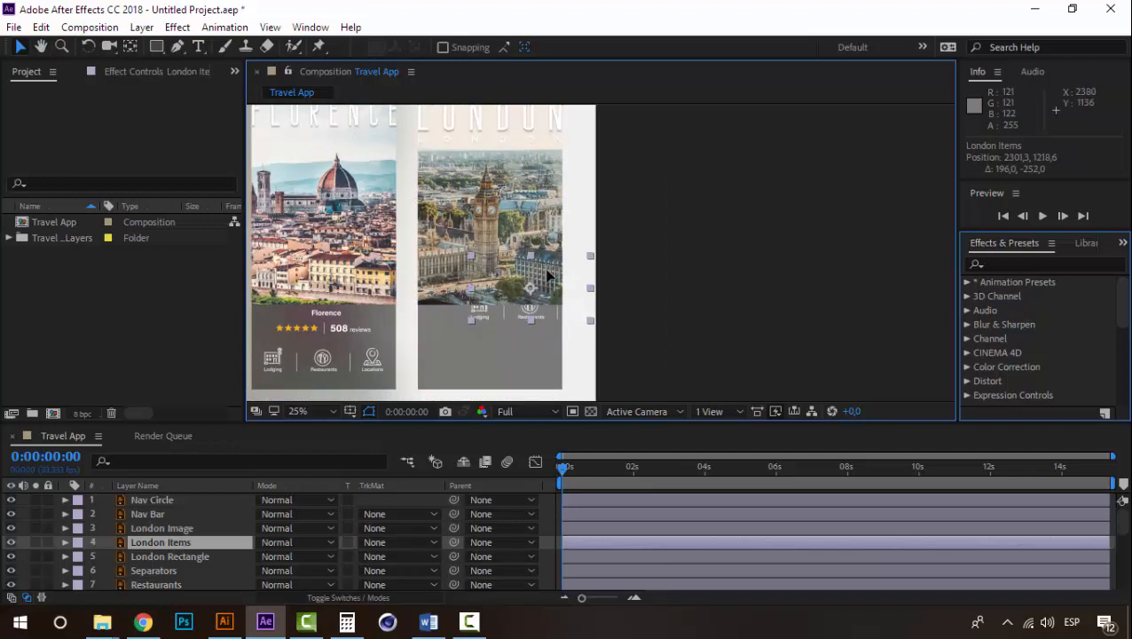
{"action": "key", "text": "ctrl+z"}
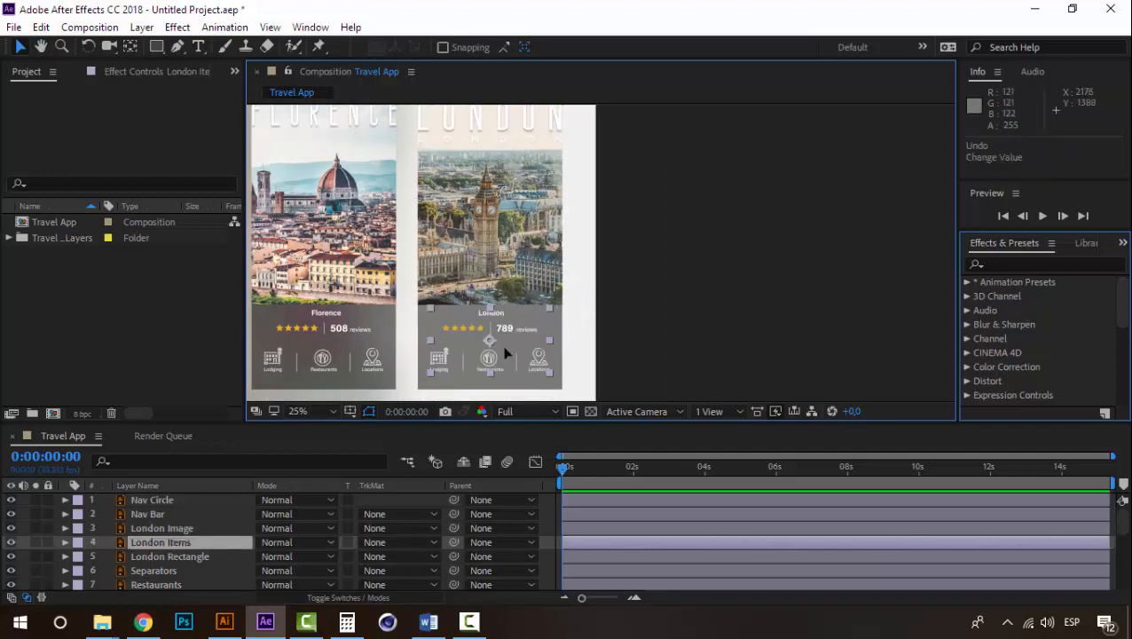
{"action": "left_click_drag", "start_coordinate": [504, 322], "coordinate": [498, 373]}
{"action": "key", "text": "ctrl+z"}
Step: Examine the whole composition and its Madrid, Florence and London cards with nothing selected
{"action": "left_click", "coordinate": [667, 290]}
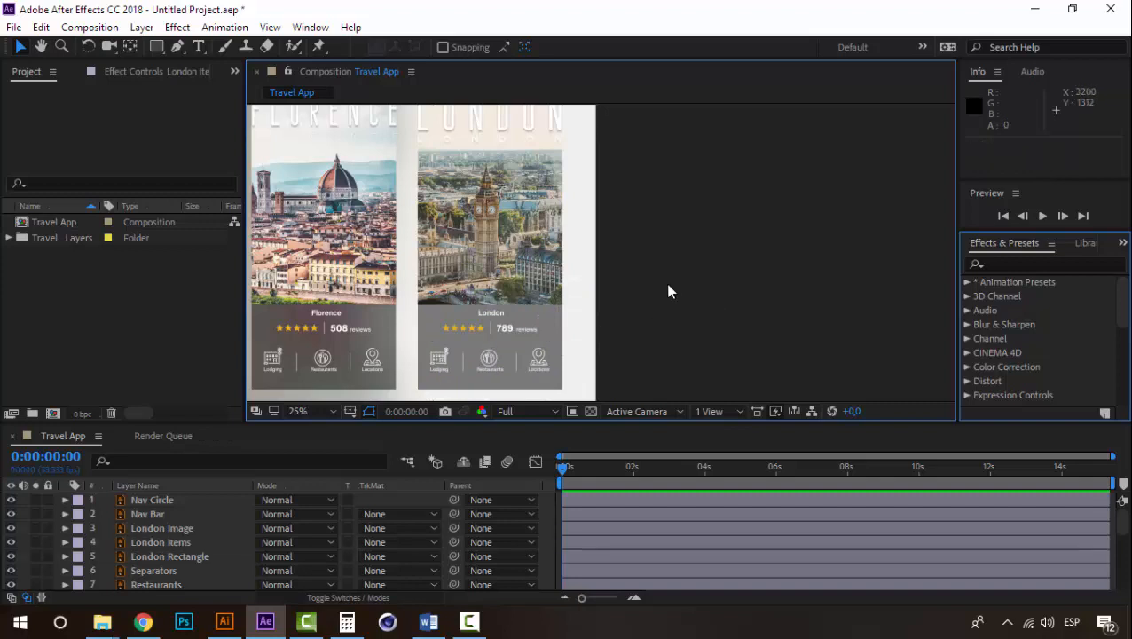
{"action": "left_click_drag", "start_coordinate": [583, 222], "coordinate": [617, 326]}
{"action": "scroll", "coordinate": [448, 314], "scroll_direction": "down", "scroll_amount": 1}
{"action": "left_click_drag", "start_coordinate": [450, 317], "coordinate": [420, 295]}
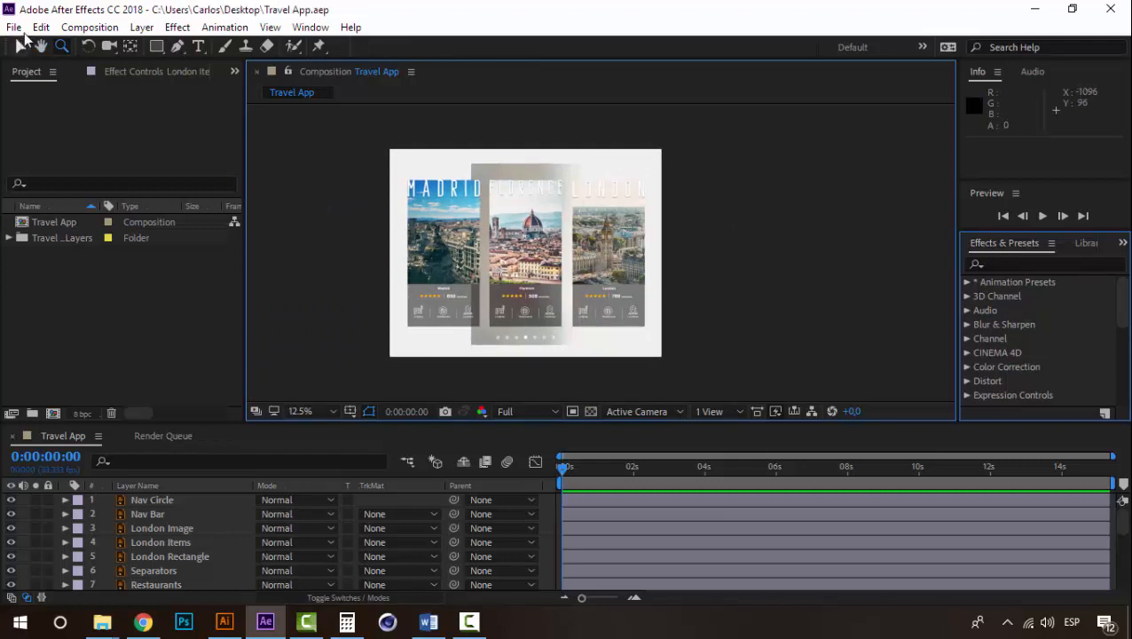
{"action": "left_click", "coordinate": [21, 46]}
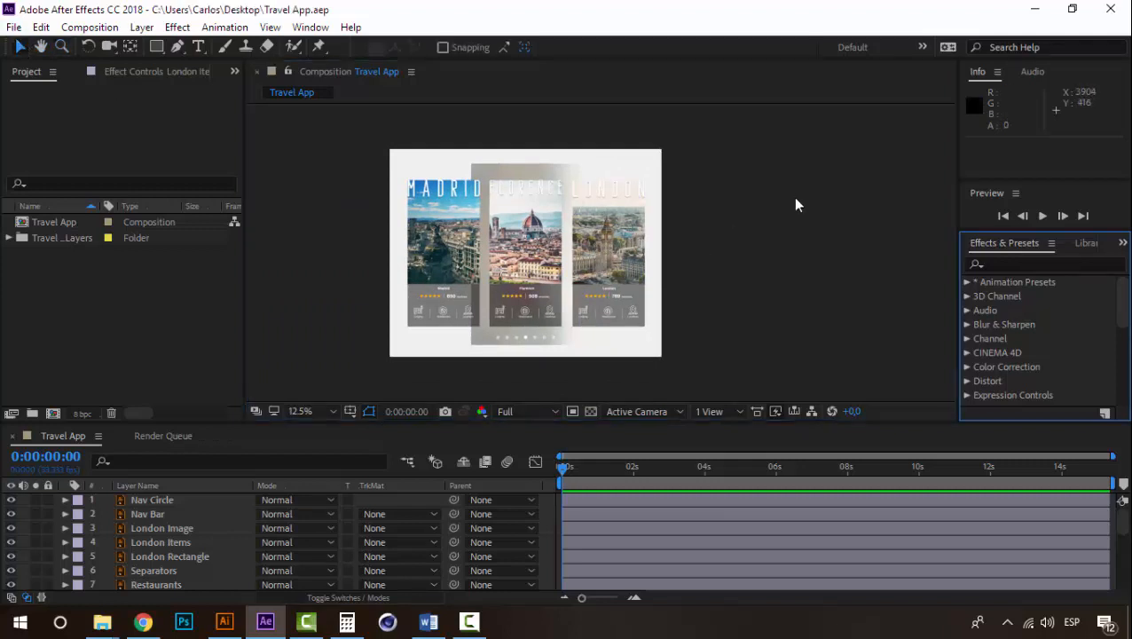
{"action": "key", "text": "z"}
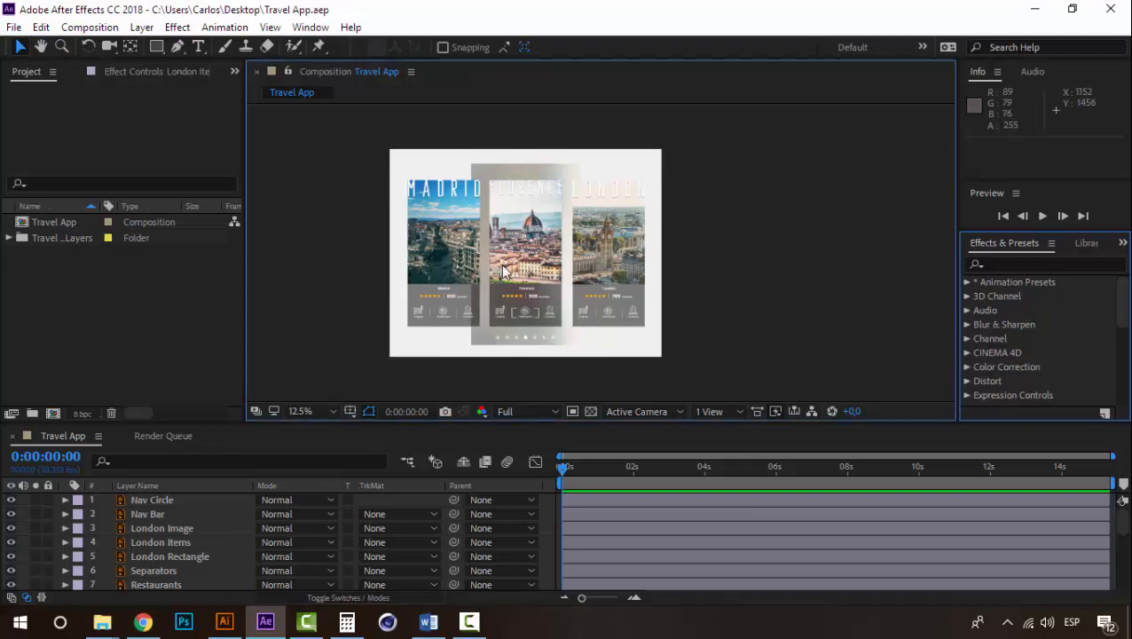
{"action": "left_click", "coordinate": [505, 272]}
{"action": "left_click_drag", "start_coordinate": [538, 277], "coordinate": [417, 210]}
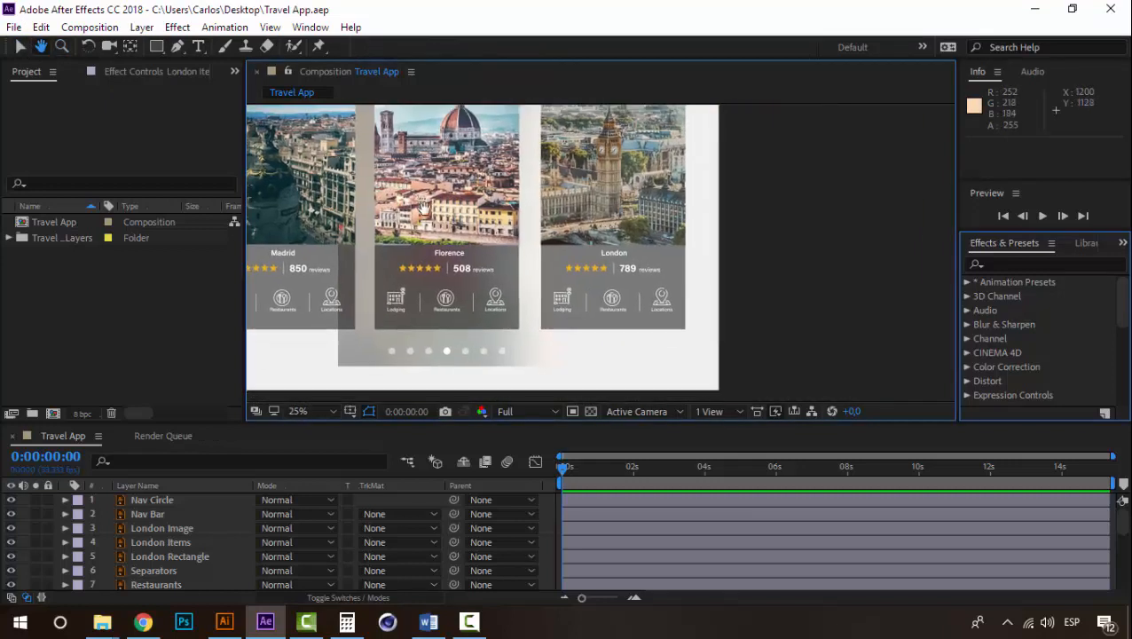
{"action": "scroll", "coordinate": [484, 208], "scroll_direction": "up", "scroll_amount": 3}
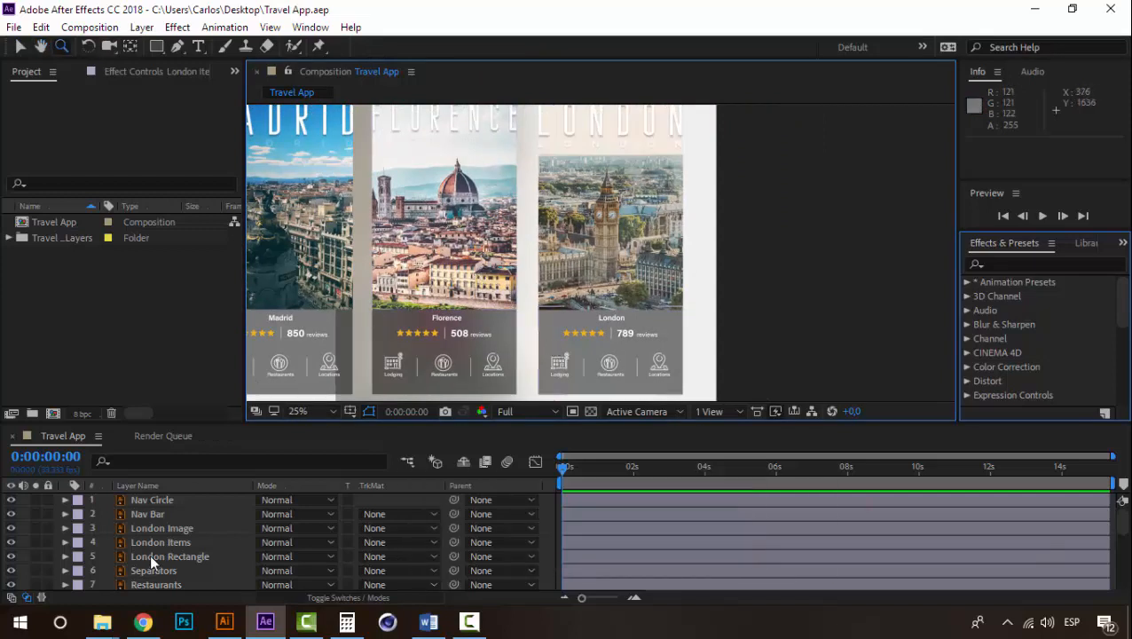
Step: View the reference animation Travel-App-2.gif from the Nueva carpeta folder in the Photos app and return to After Effects
{"action": "mouse_move", "coordinate": [102, 621]}
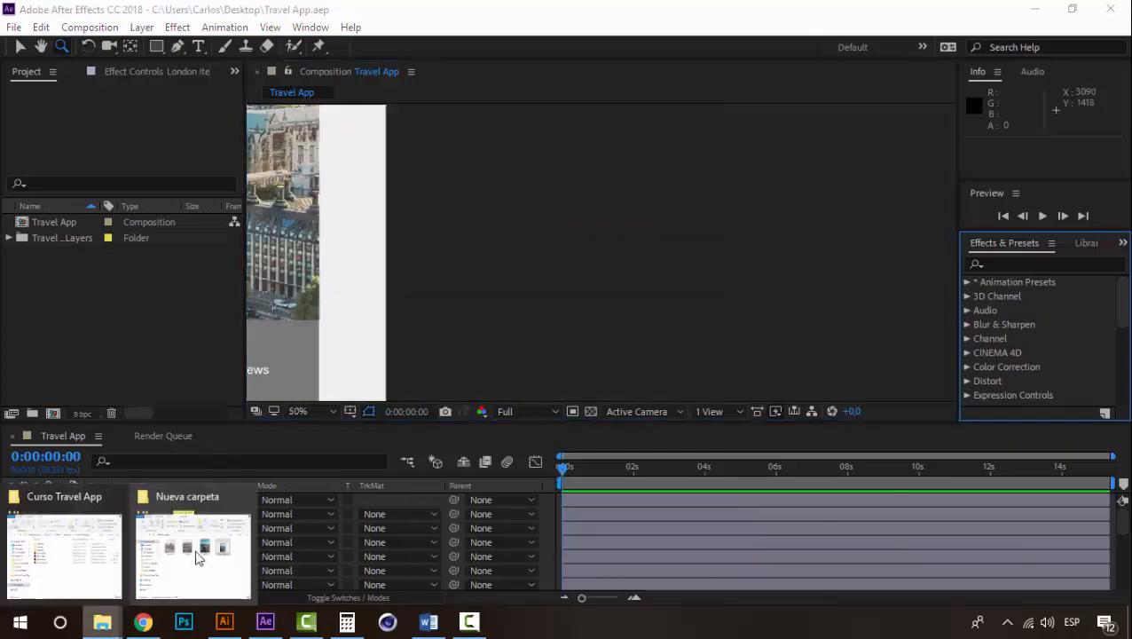
{"action": "left_click", "coordinate": [197, 553]}
{"action": "double_click", "coordinate": [644, 239]}
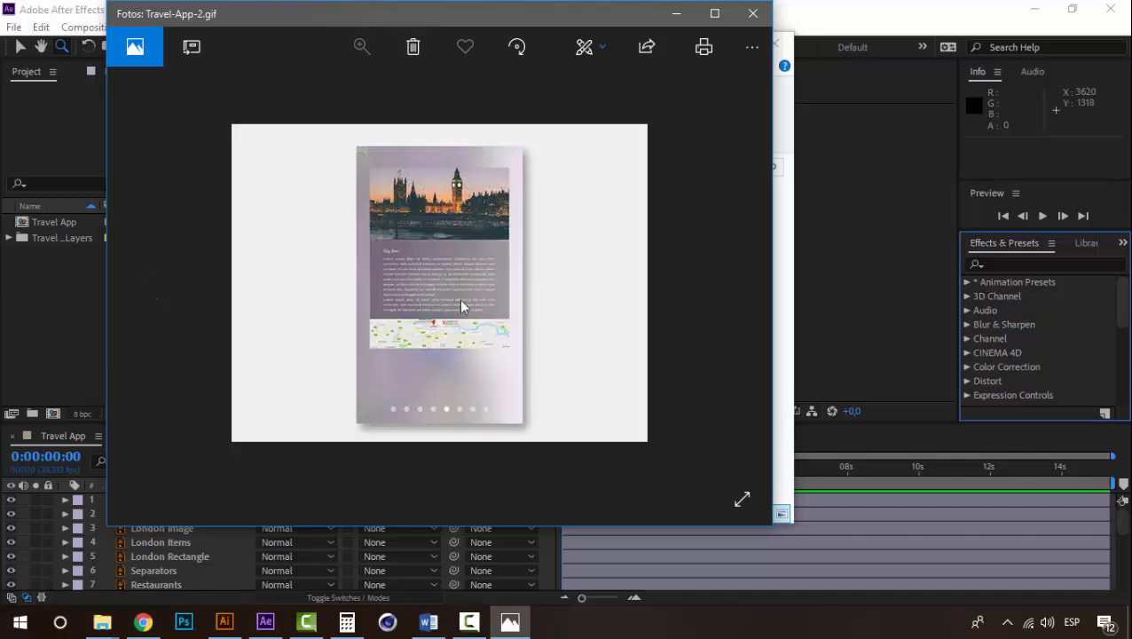
{"action": "left_click", "coordinate": [752, 13]}
{"action": "double_click", "coordinate": [639, 226]}
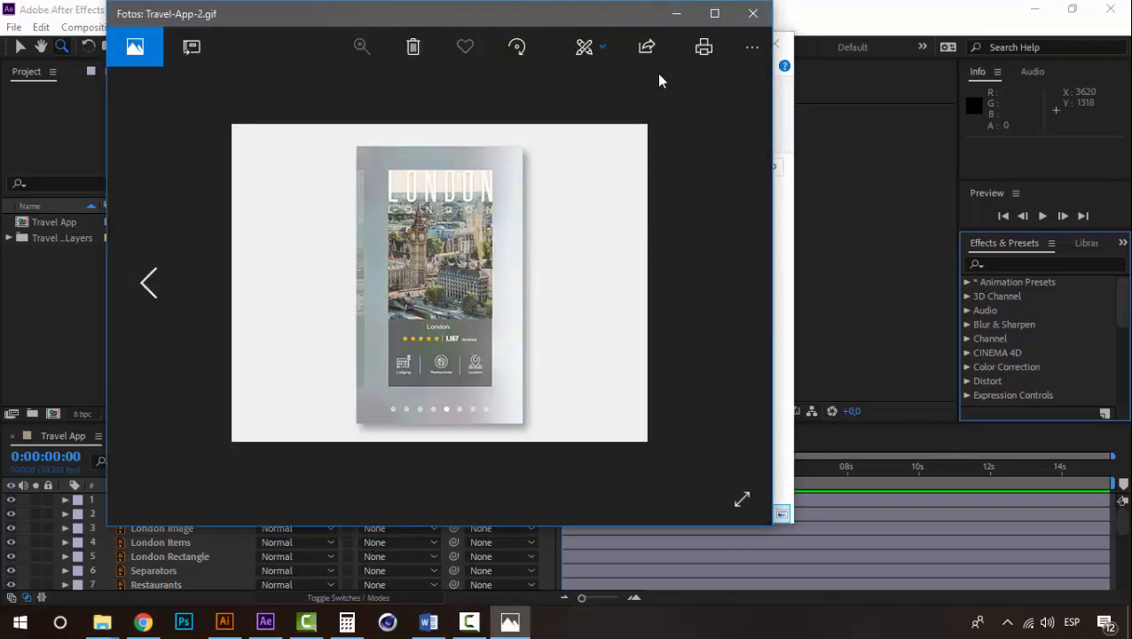
{"action": "left_click", "coordinate": [685, 15]}
{"action": "left_click", "coordinate": [698, 45]}
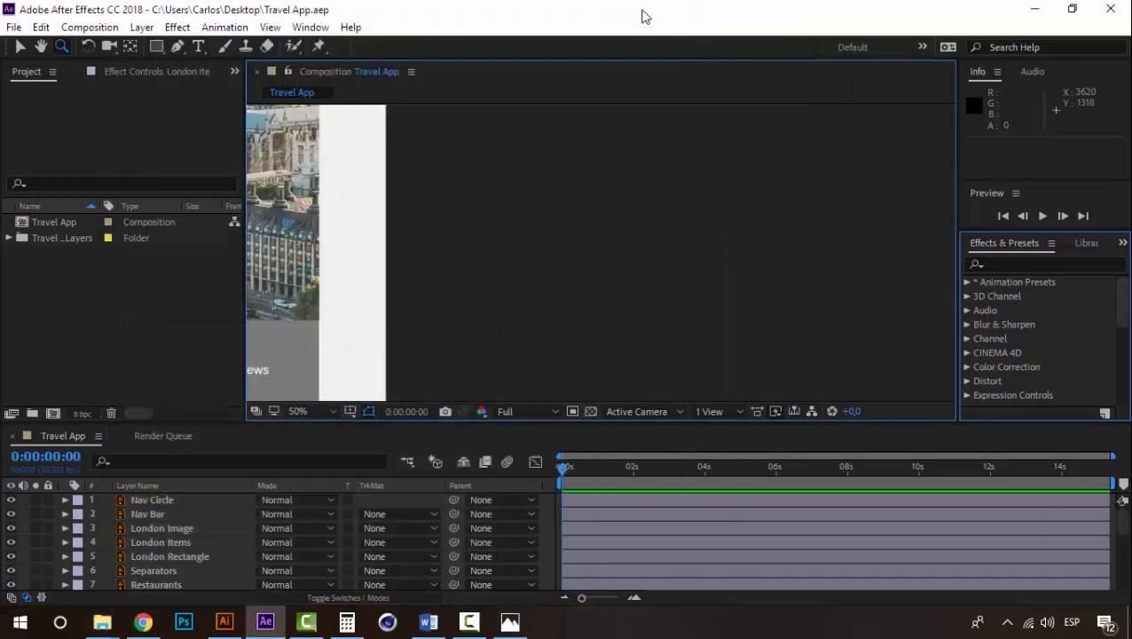
Step: Switch the Base layer's visibility off and on repeatedly to identify its area in the composition
{"action": "left_click_drag", "start_coordinate": [428, 217], "coordinate": [750, 224]}
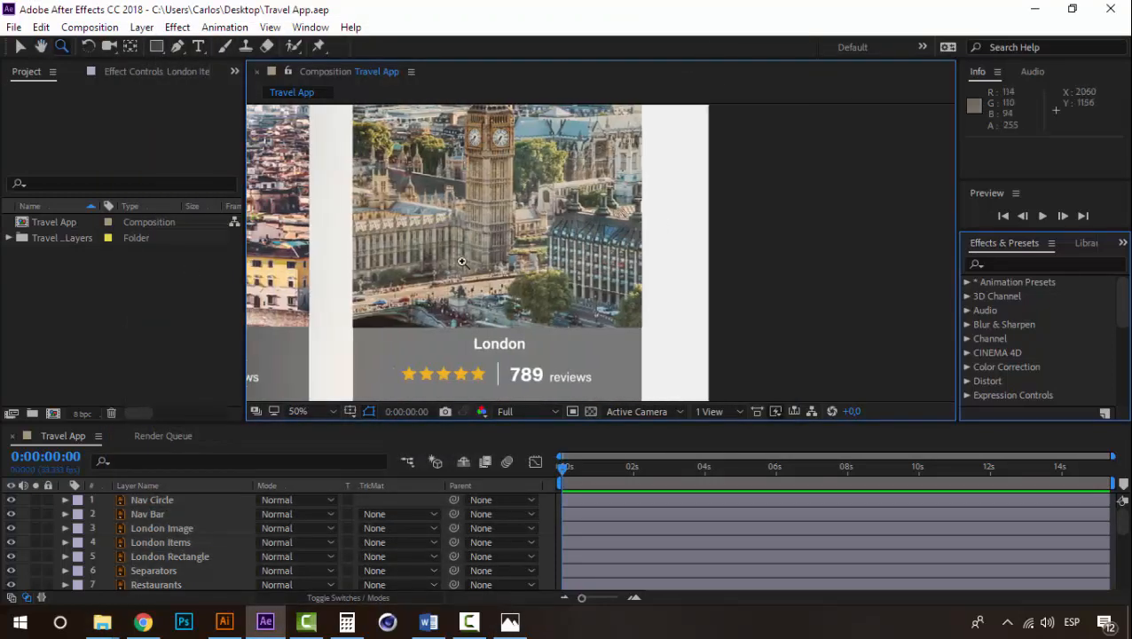
{"action": "left_click", "coordinate": [443, 250], "text": "alt"}
{"action": "left_click", "coordinate": [441, 249], "text": "alt"}
{"action": "left_click", "coordinate": [609, 255]}
{"action": "left_click_drag", "start_coordinate": [599, 256], "coordinate": [497, 237]}
{"action": "left_click", "coordinate": [543, 230], "text": "alt"}
{"action": "scroll", "coordinate": [164, 565], "scroll_direction": "down", "scroll_amount": 5}
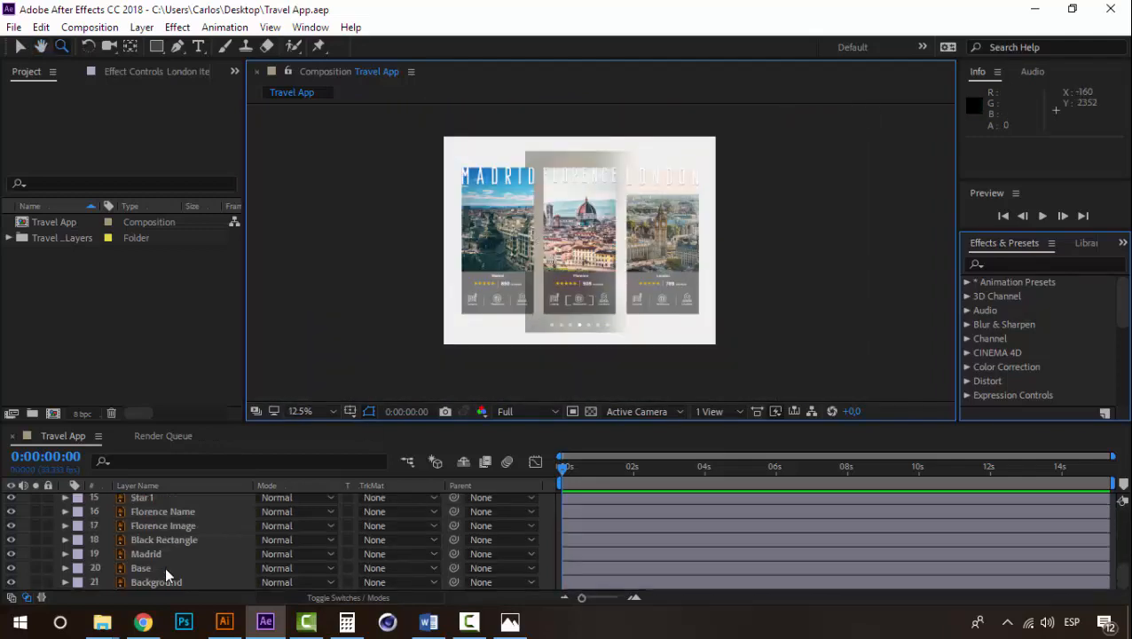
{"action": "left_click", "coordinate": [142, 567]}
{"action": "key", "text": "Return"}
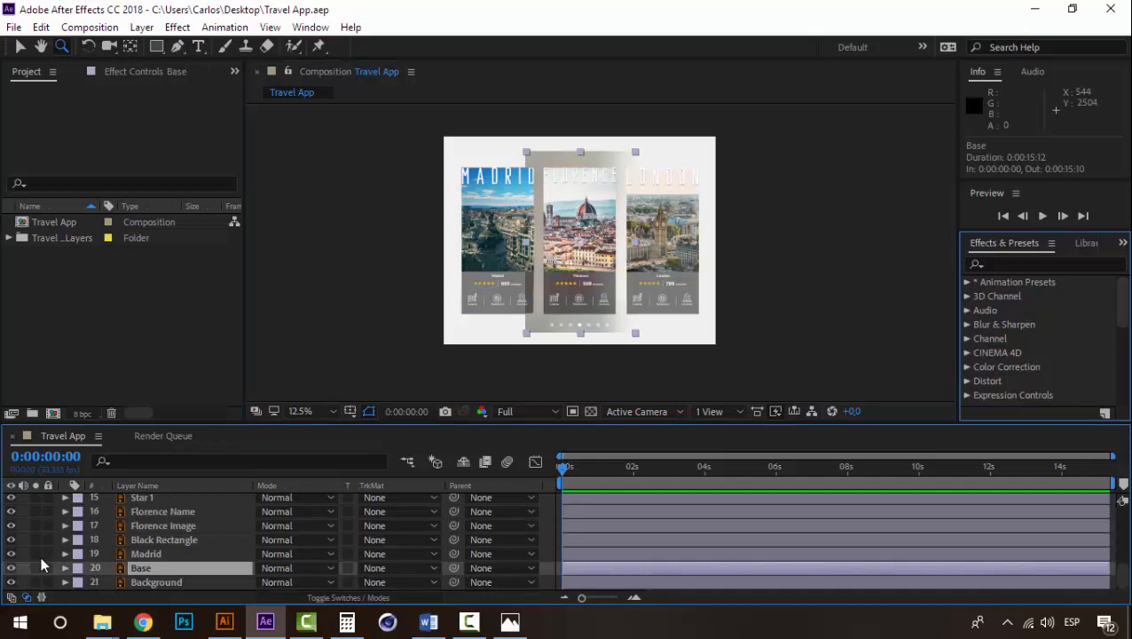
{"action": "left_click", "coordinate": [12, 567]}
{"action": "left_click", "coordinate": [12, 568]}
{"action": "left_click", "coordinate": [12, 568]}
{"action": "left_click", "coordinate": [11, 568]}
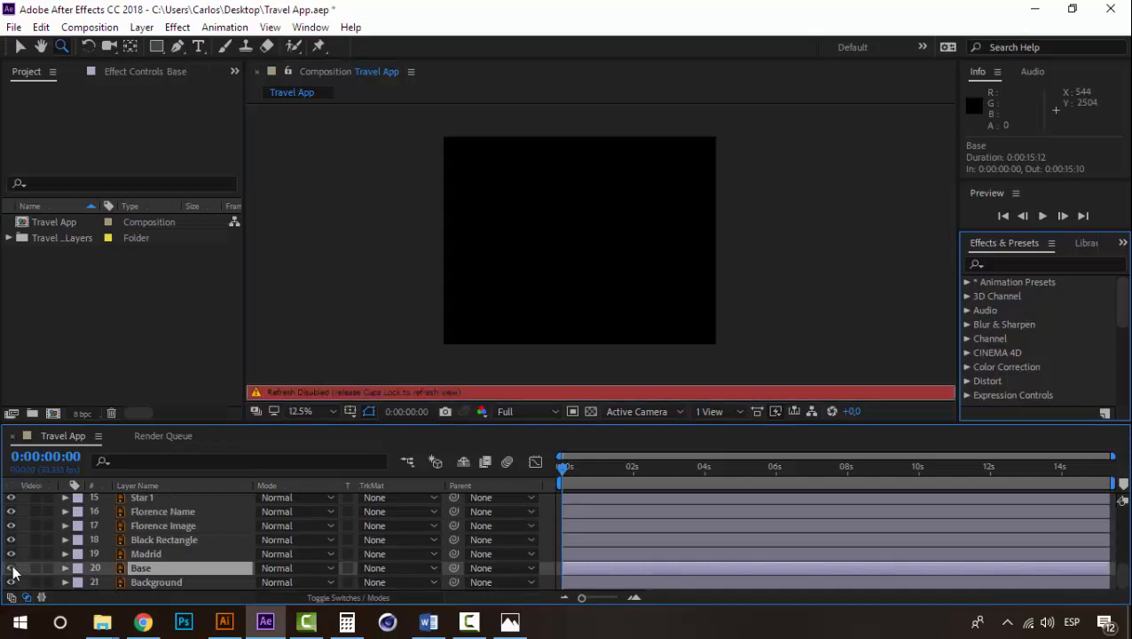
{"action": "left_click", "coordinate": [11, 568]}
{"action": "left_click", "coordinate": [12, 568]}
{"action": "left_click", "coordinate": [12, 568]}
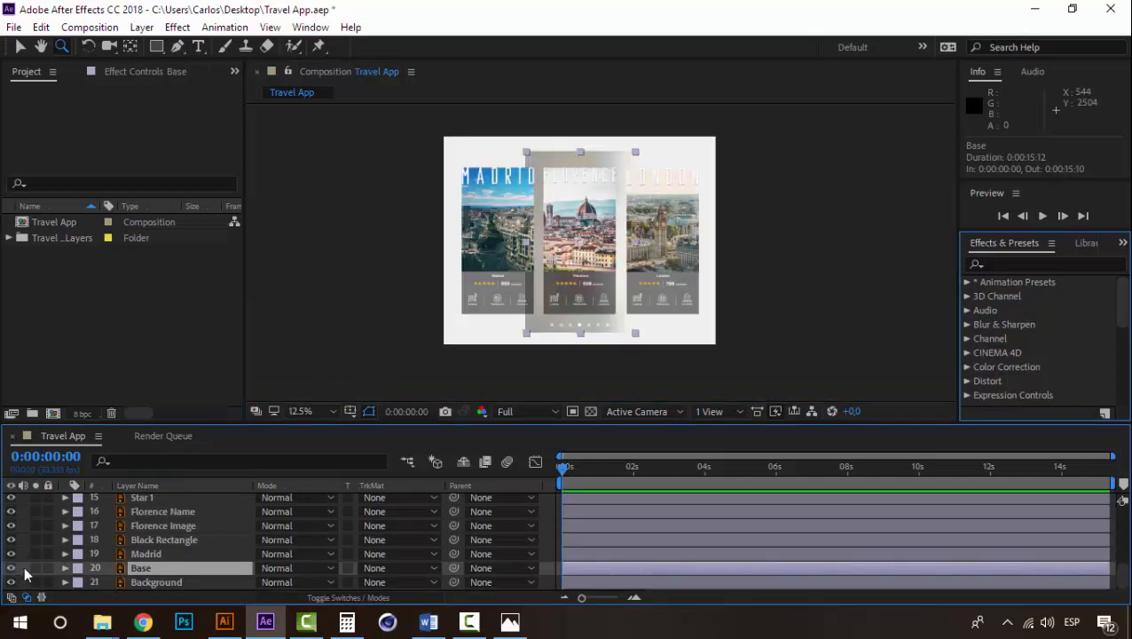
Step: Create shapes from the Base vector layer
{"action": "right_click", "coordinate": [140, 572]}
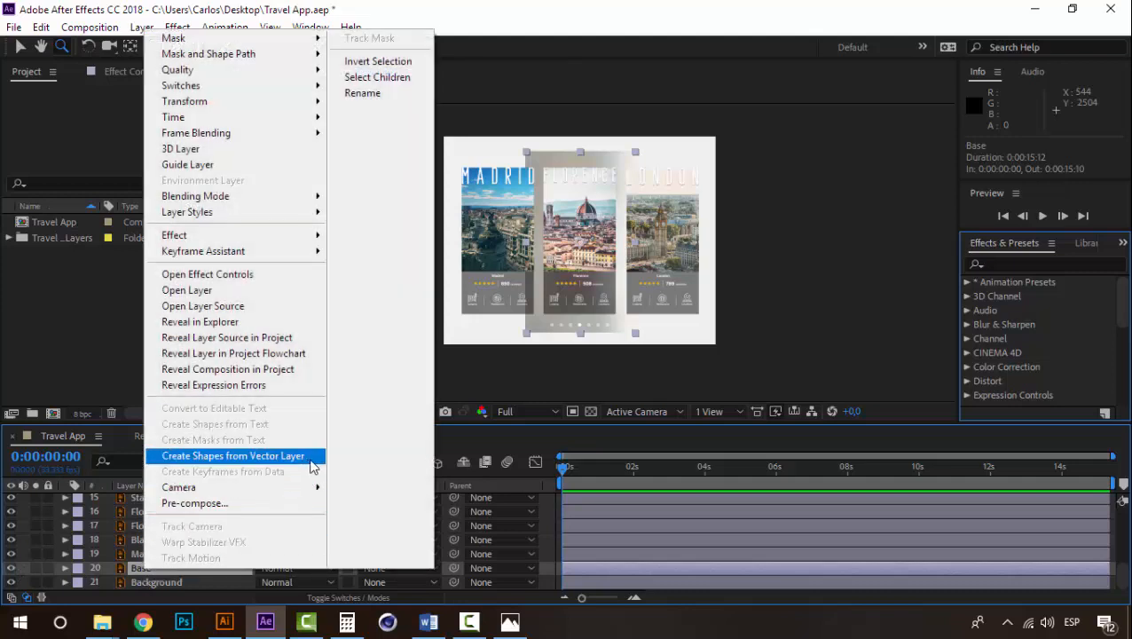
{"action": "left_click", "coordinate": [286, 460]}
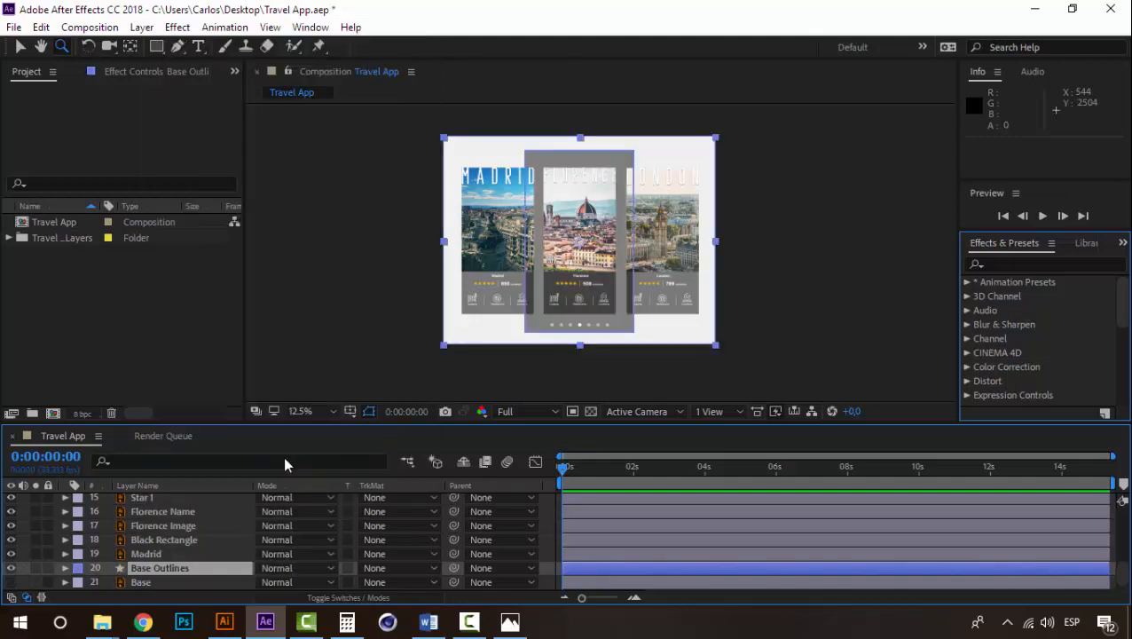
{"action": "scroll", "coordinate": [161, 564], "scroll_direction": "down", "scroll_amount": 1}
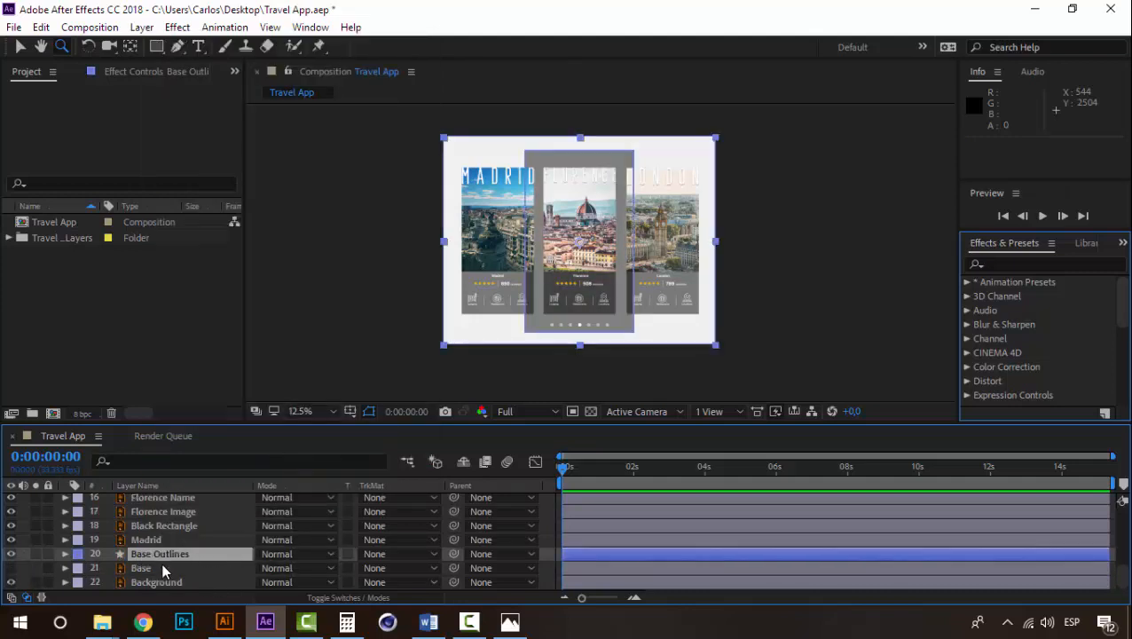
Step: Move the Base Outlines layer to the top of the layer stack and make the original Base layer visible again
{"action": "left_click", "coordinate": [157, 558]}
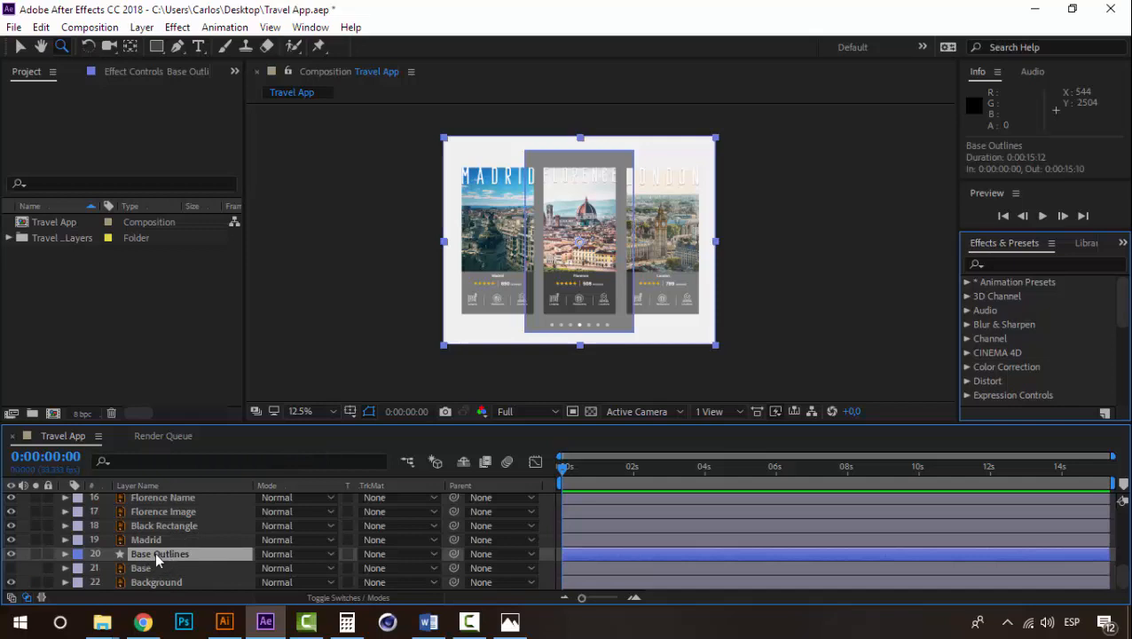
{"action": "left_click_drag", "start_coordinate": [155, 552], "coordinate": [168, 501]}
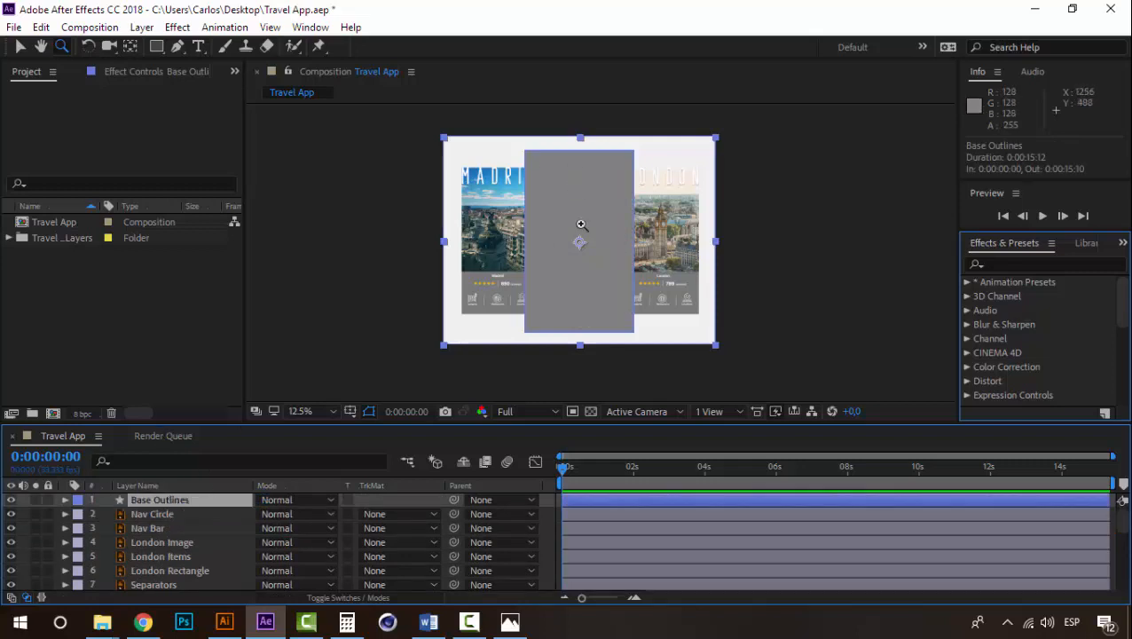
{"action": "scroll", "coordinate": [139, 543], "scroll_direction": "down", "scroll_amount": 5}
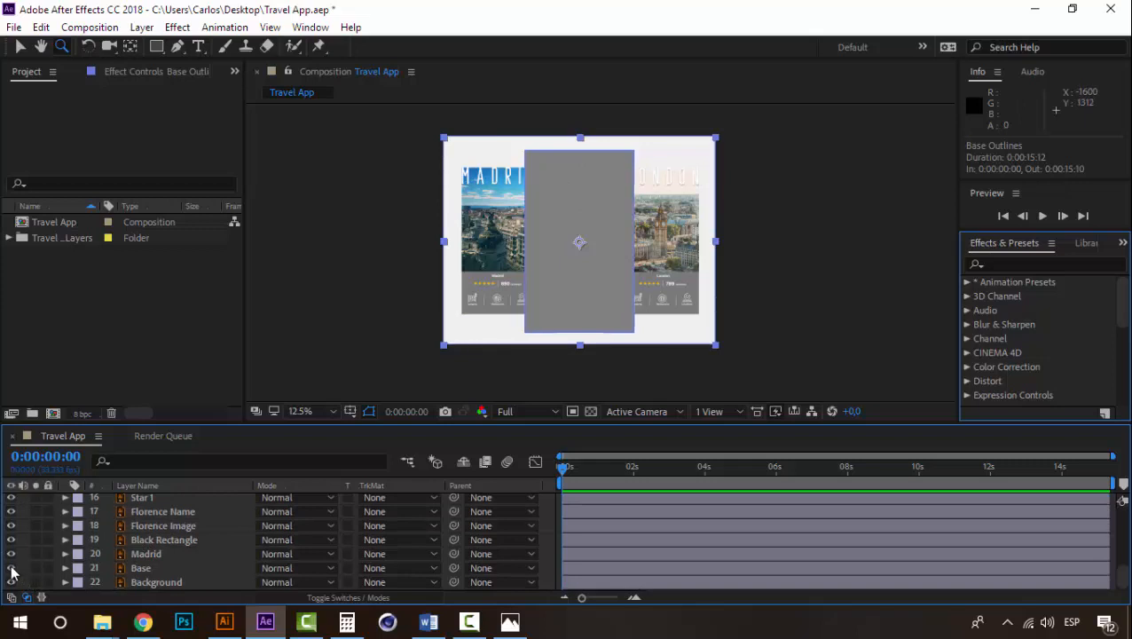
{"action": "left_click", "coordinate": [156, 568]}
{"action": "scroll", "coordinate": [156, 565], "scroll_direction": "up", "scroll_amount": 5}
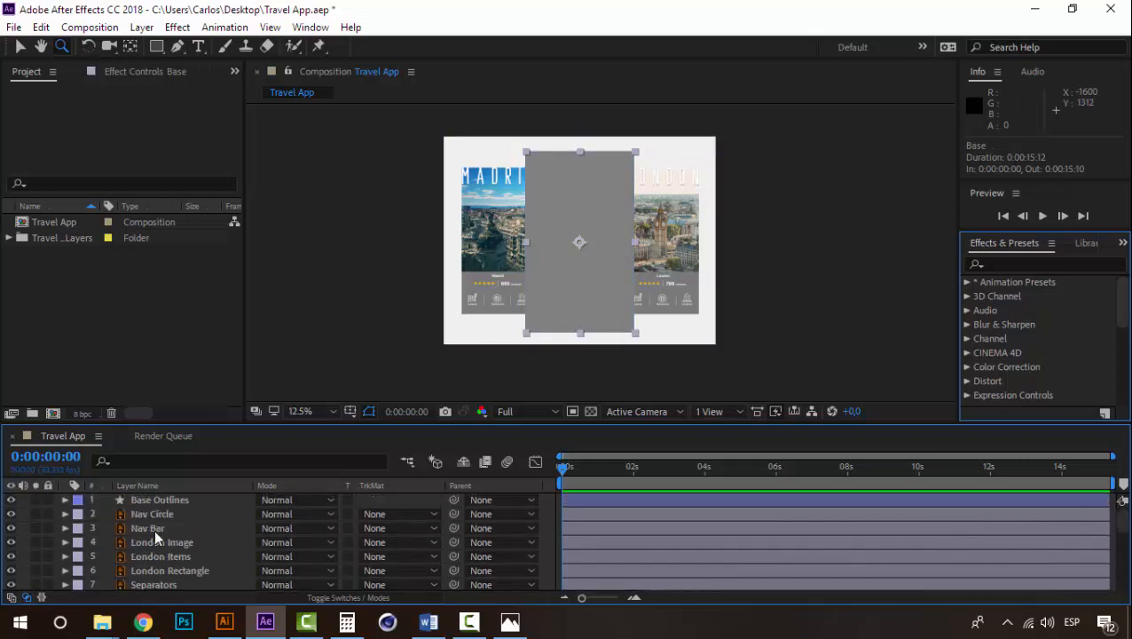
Step: Pre-compose all layers from Nav Circle through Base into a new composition named Screens, leaving out Base Outlines and Background
{"action": "left_click", "coordinate": [156, 498]}
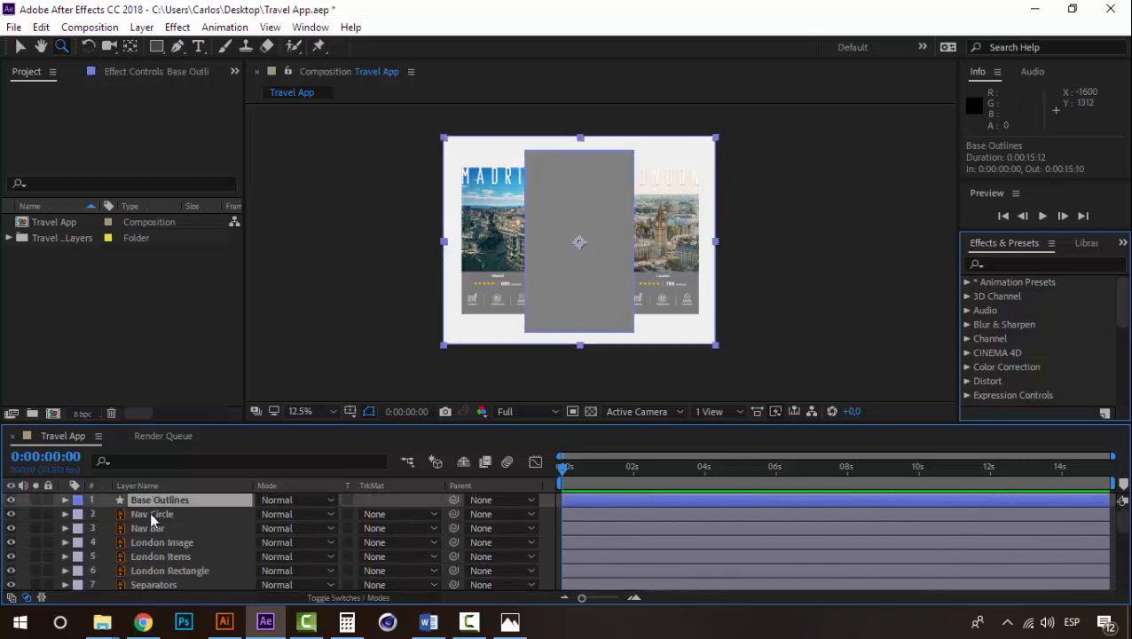
{"action": "left_click", "coordinate": [150, 514]}
{"action": "scroll", "coordinate": [149, 524], "scroll_direction": "down", "scroll_amount": 5}
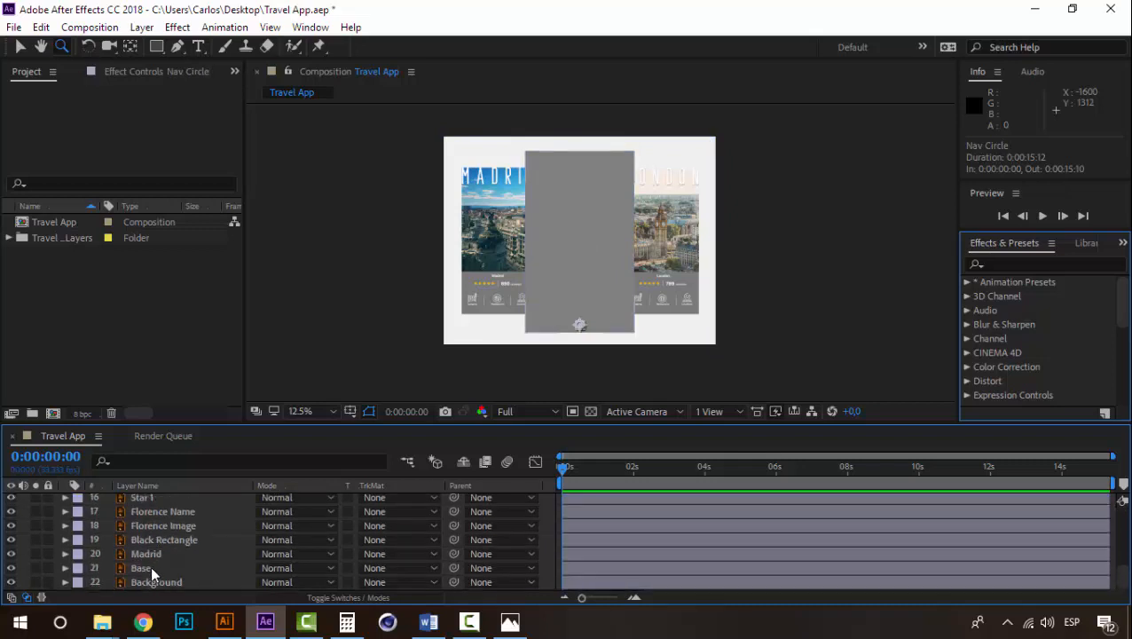
{"action": "left_click", "coordinate": [150, 568], "text": "shift"}
{"action": "scroll", "coordinate": [168, 581], "scroll_direction": "up", "scroll_amount": 2}
{"action": "scroll", "coordinate": [175, 583], "scroll_direction": "up", "scroll_amount": 3}
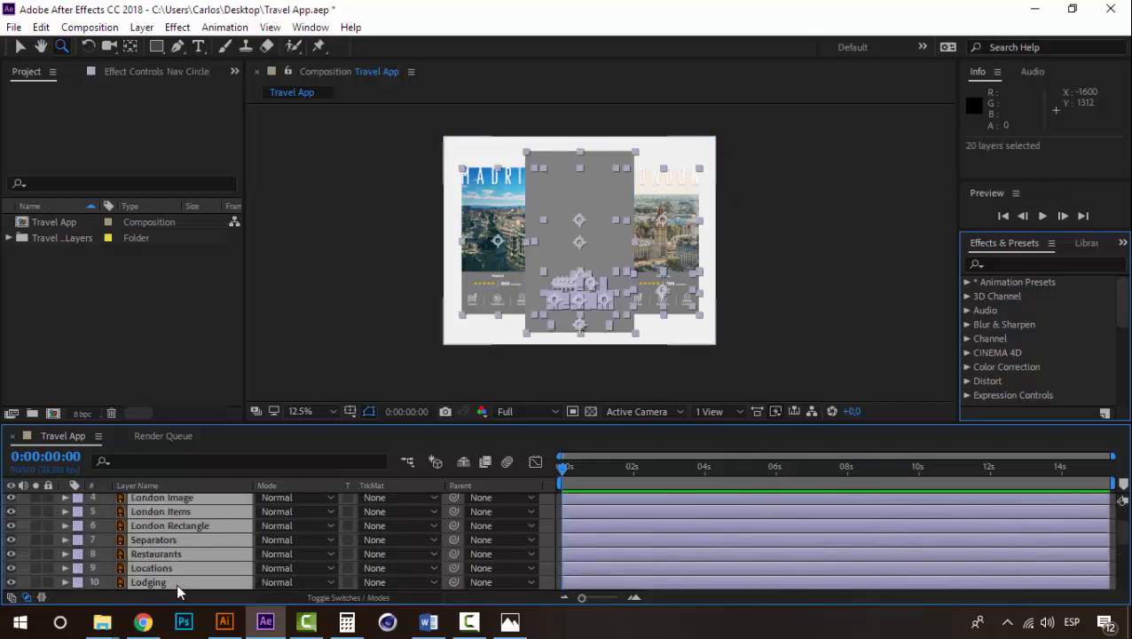
{"action": "scroll", "coordinate": [159, 510], "scroll_direction": "down", "scroll_amount": 6}
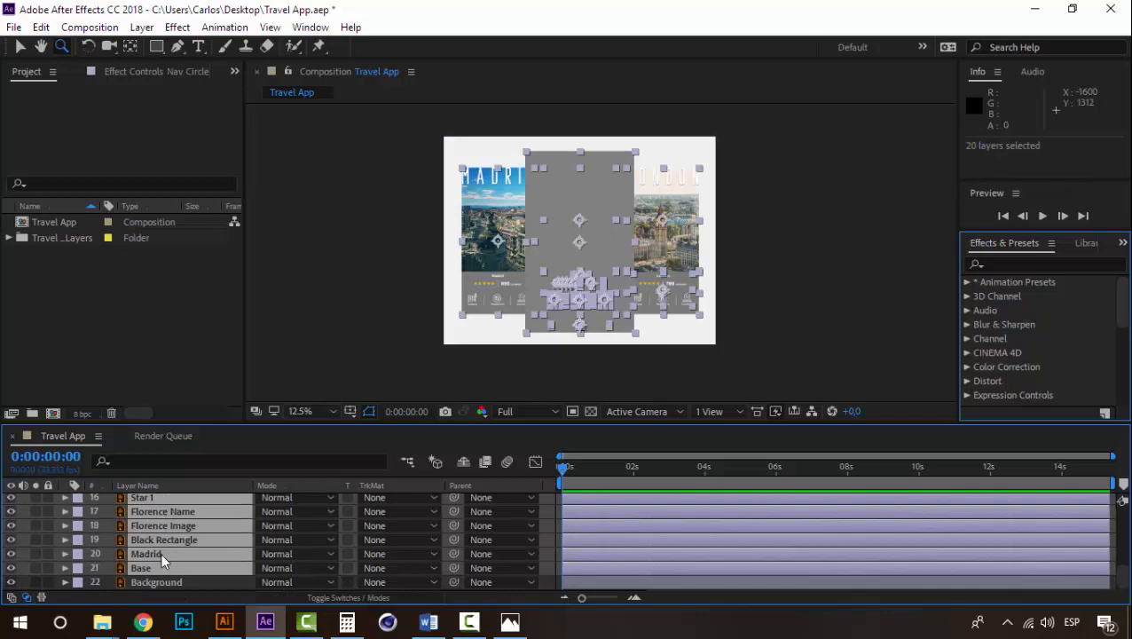
{"action": "right_click", "coordinate": [158, 542]}
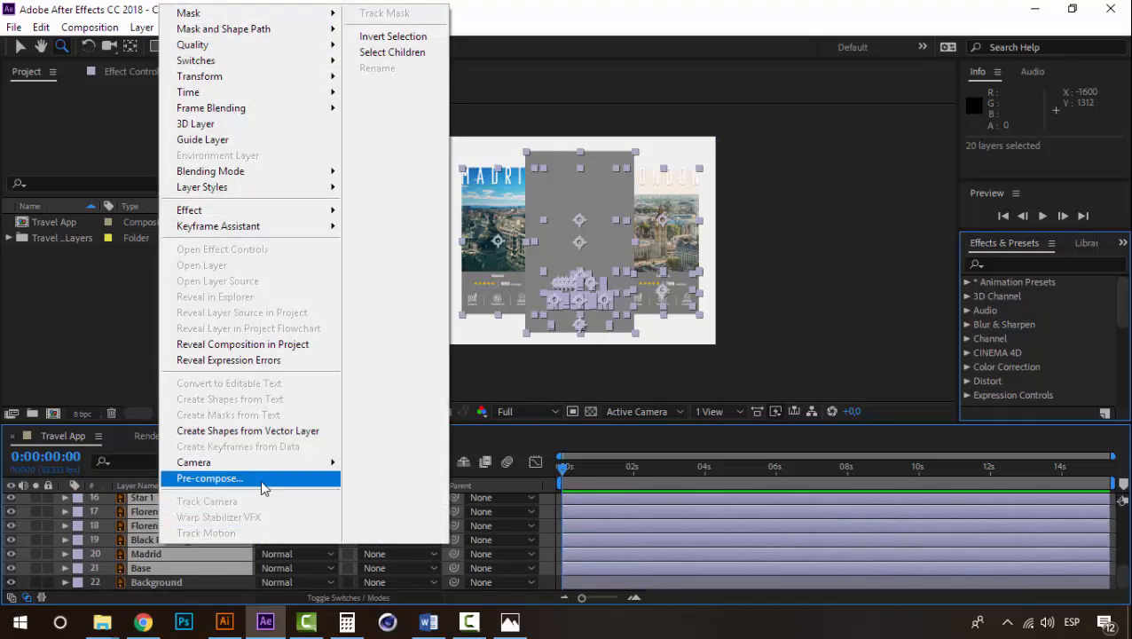
{"action": "left_click", "coordinate": [261, 480]}
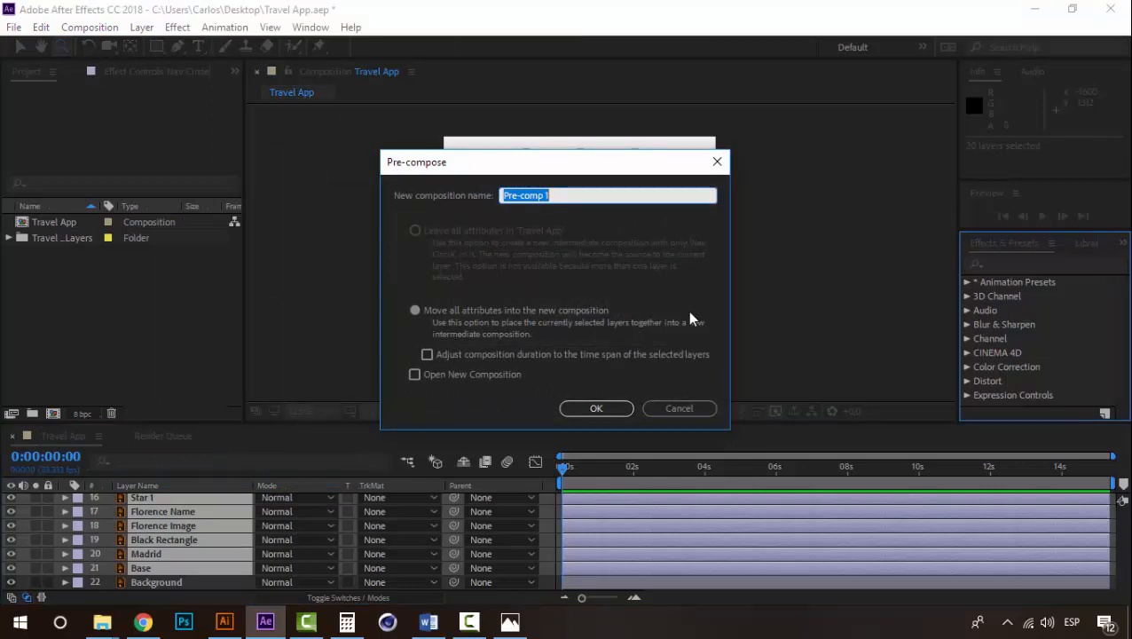
{"action": "type", "text": "Screens"}
{"action": "left_click", "coordinate": [598, 408]}
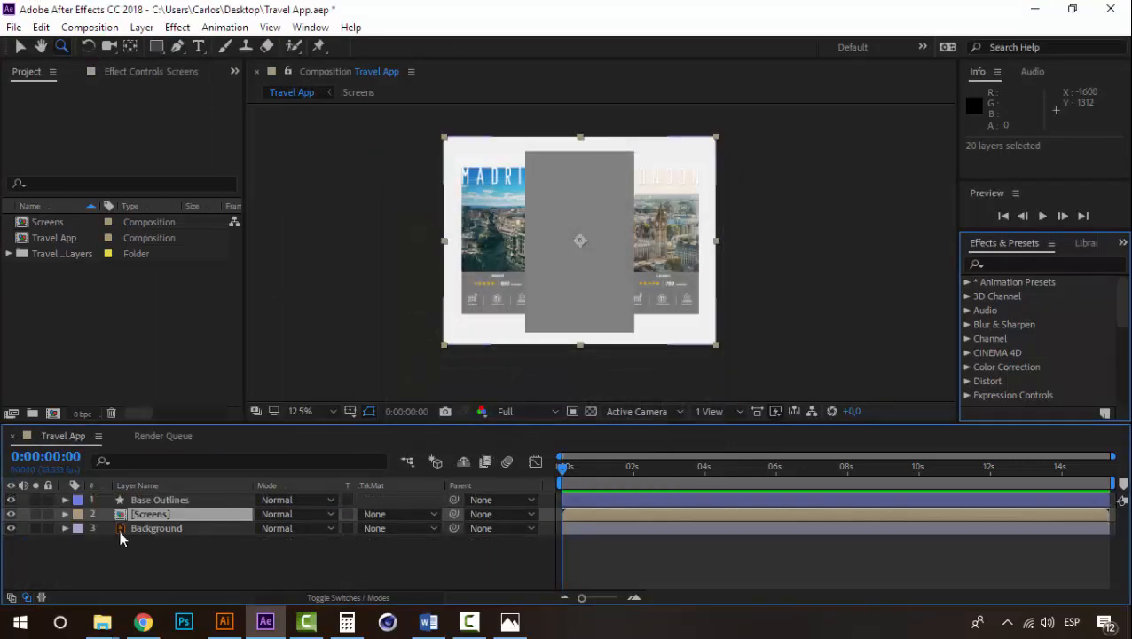
Step: Set the Screens layer's track matte to Alpha Matte "Base Outlines" and switch to the Selection tool
{"action": "left_click", "coordinate": [156, 499]}
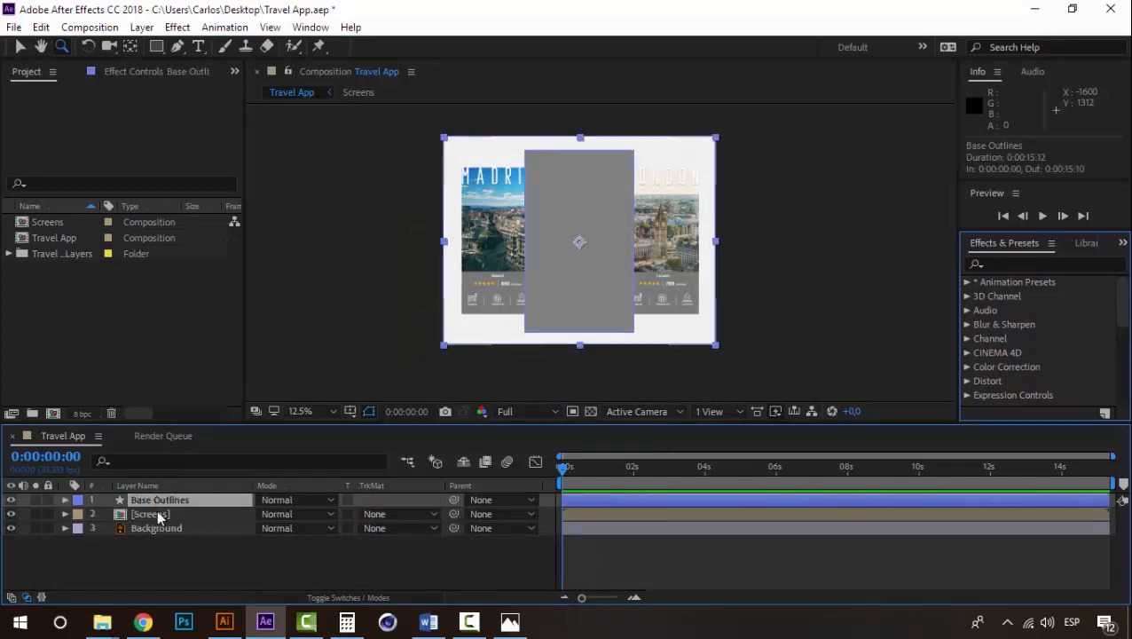
{"action": "left_click", "coordinate": [159, 516]}
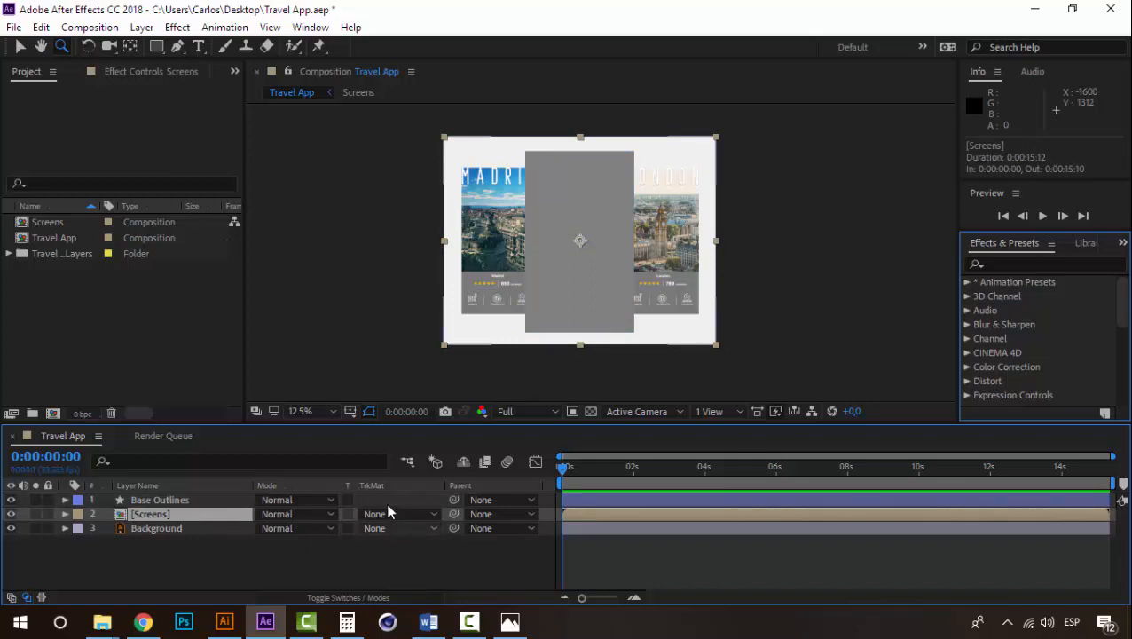
{"action": "left_click", "coordinate": [376, 599]}
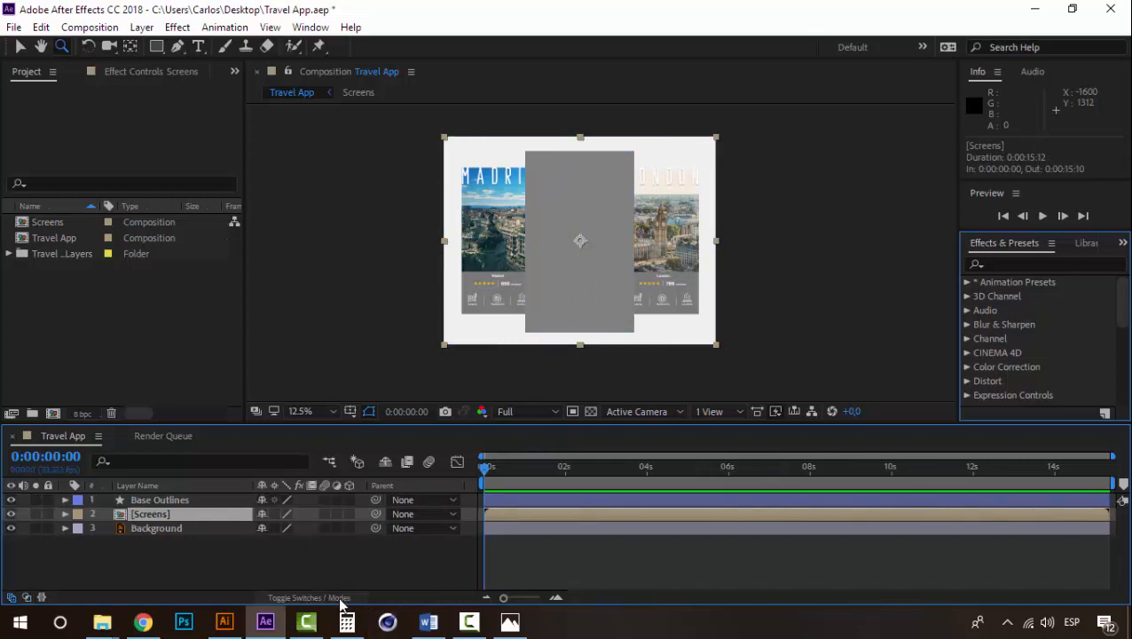
{"action": "left_click", "coordinate": [340, 599]}
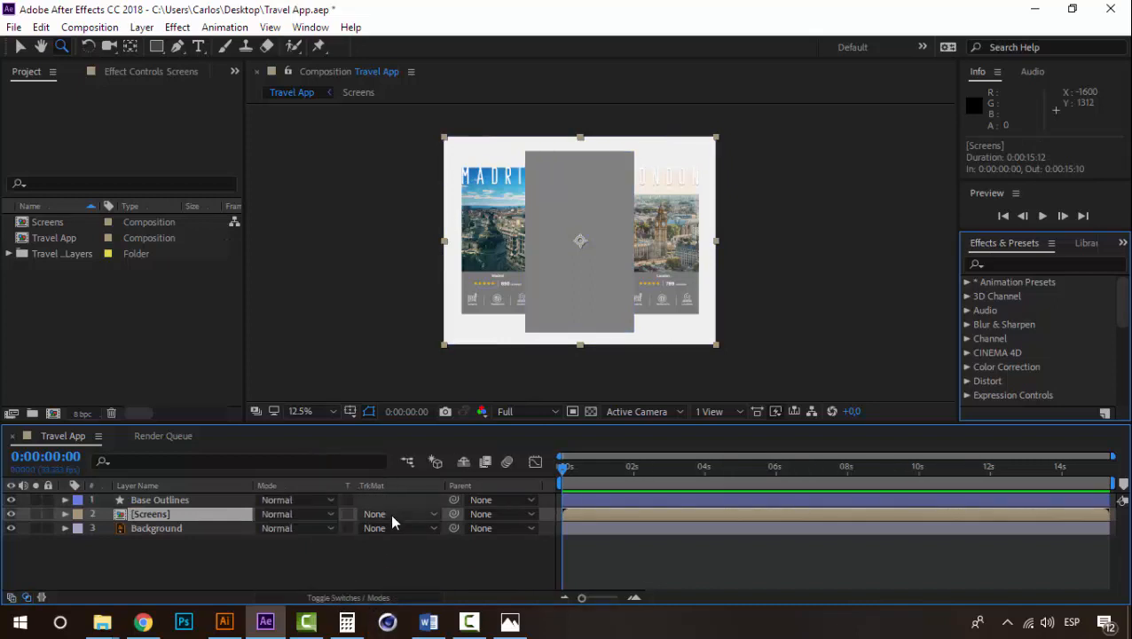
{"action": "left_click", "coordinate": [393, 516]}
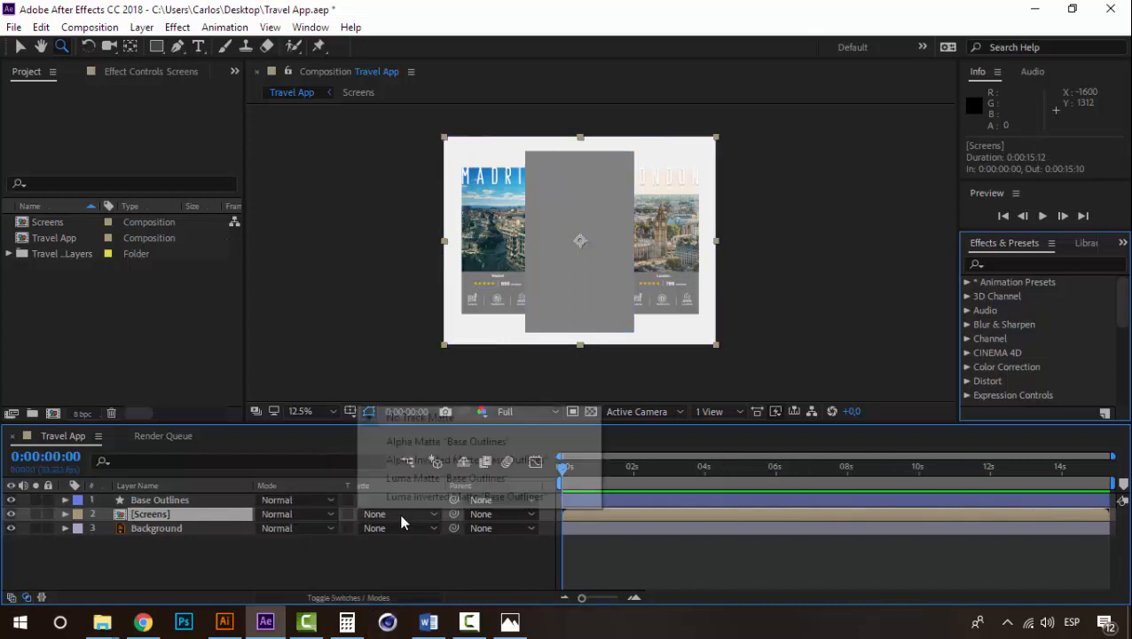
{"action": "left_click", "coordinate": [436, 442]}
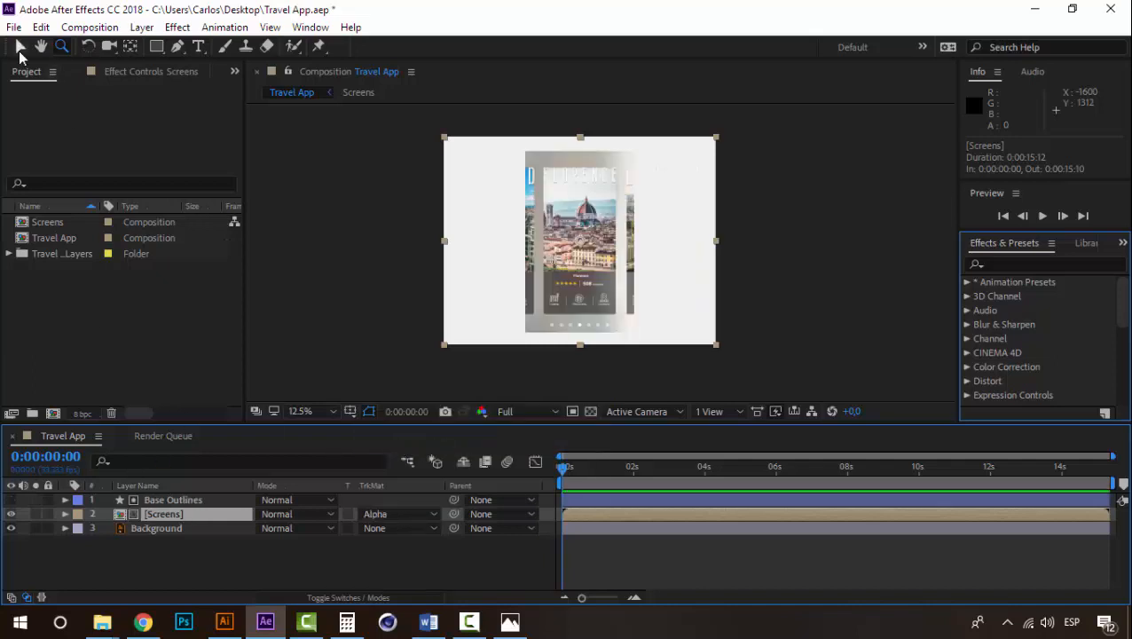
{"action": "left_click", "coordinate": [20, 48]}
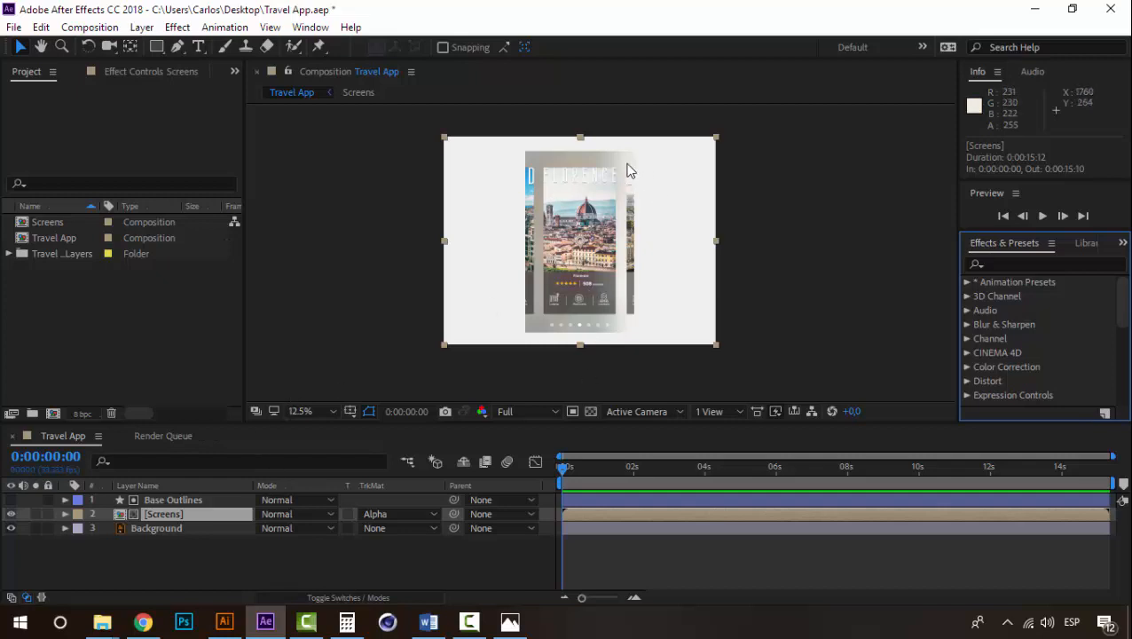
Step: Switch the Screens layer to No Track Matte for comparison, restore Alpha Matte "Base Outlines" and deselect the layer
{"action": "left_click", "coordinate": [402, 514]}
{"action": "left_click", "coordinate": [410, 418]}
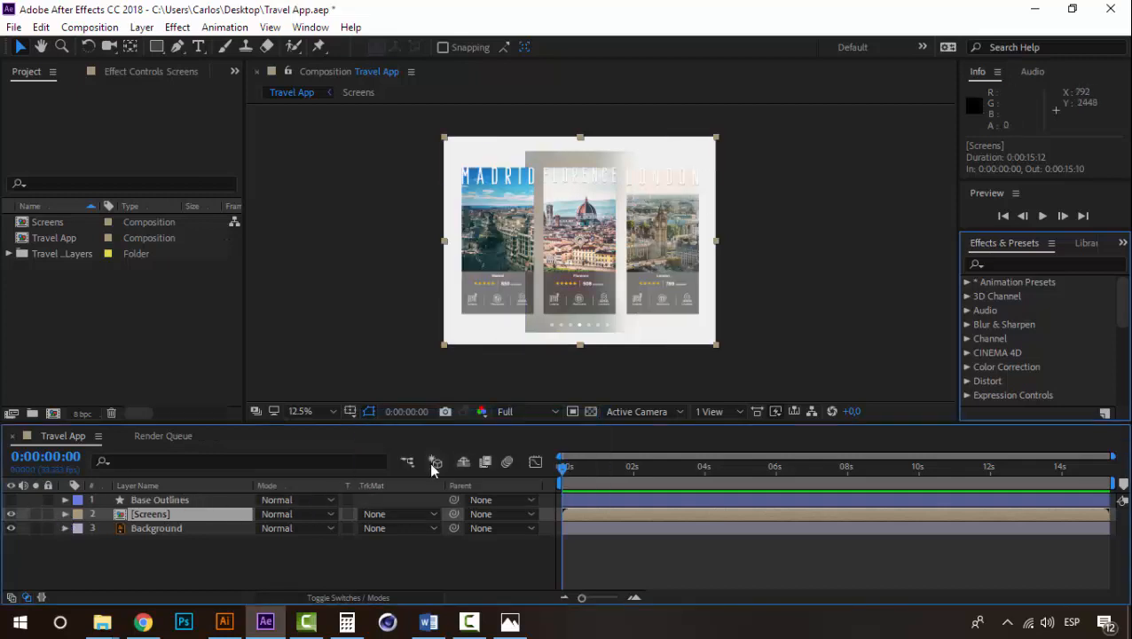
{"action": "left_click", "coordinate": [410, 515]}
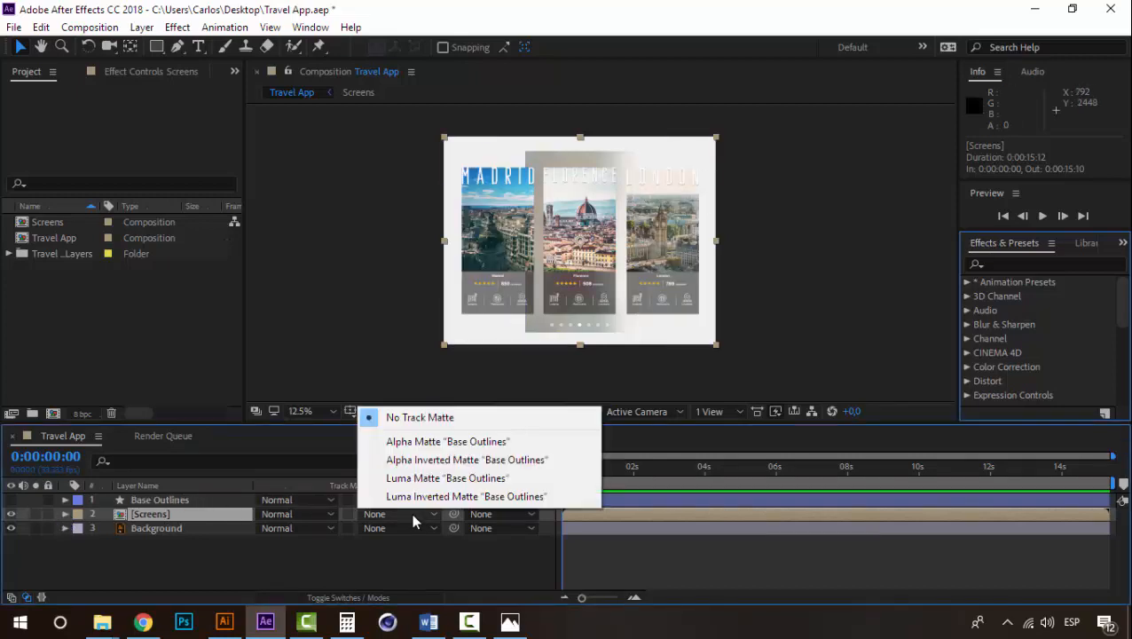
{"action": "left_click", "coordinate": [434, 439]}
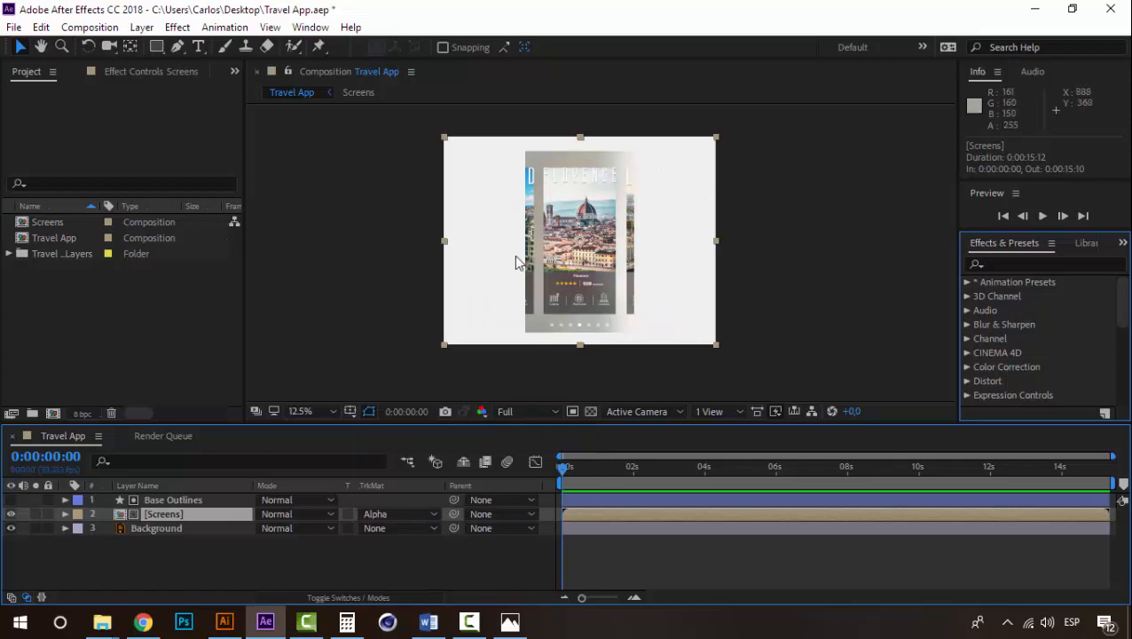
{"action": "left_click", "coordinate": [102, 327]}
Step: Duplicate the Base Outlines layer, place the copy between Screens and Background, and make the copy visible
{"action": "left_click", "coordinate": [173, 500]}
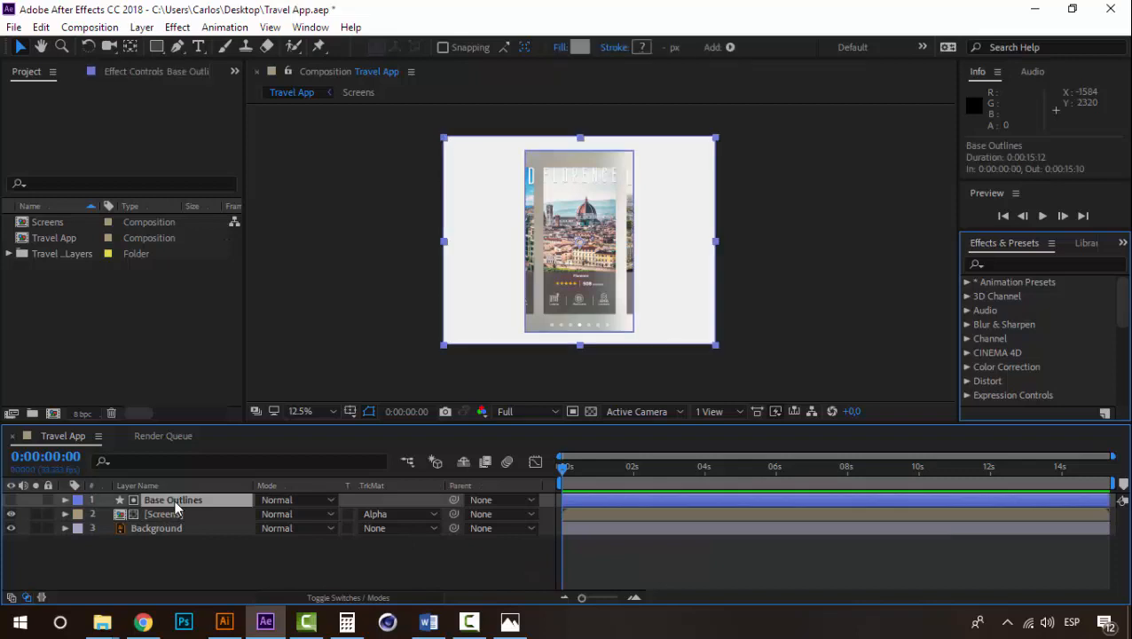
{"action": "key", "text": "ctrl+d"}
{"action": "left_click_drag", "start_coordinate": [169, 500], "coordinate": [170, 533]}
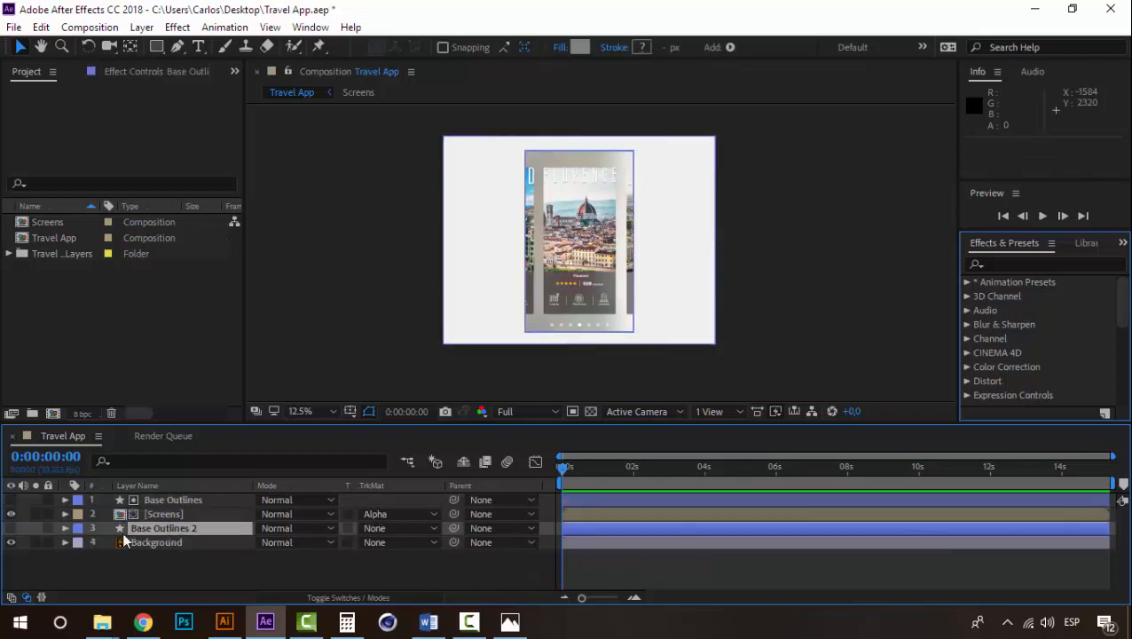
{"action": "left_click", "coordinate": [10, 528]}
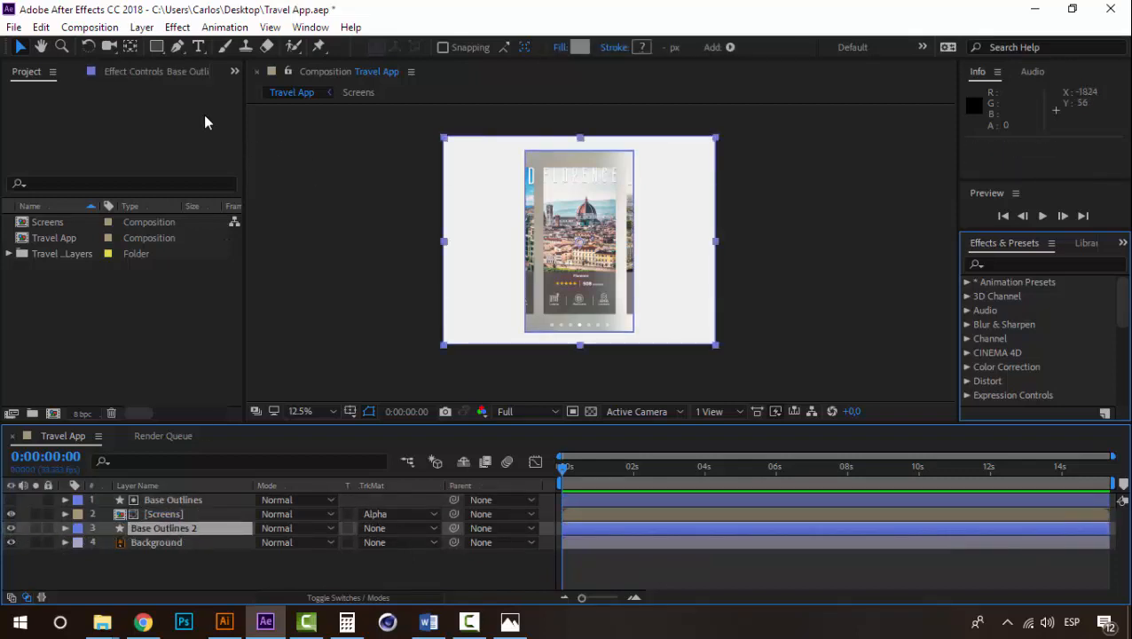
Step: Apply the Drop Shadow effect to the Base Outlines copy below Screens and set the shadow opacity to 56%
{"action": "left_click", "coordinate": [1014, 261]}
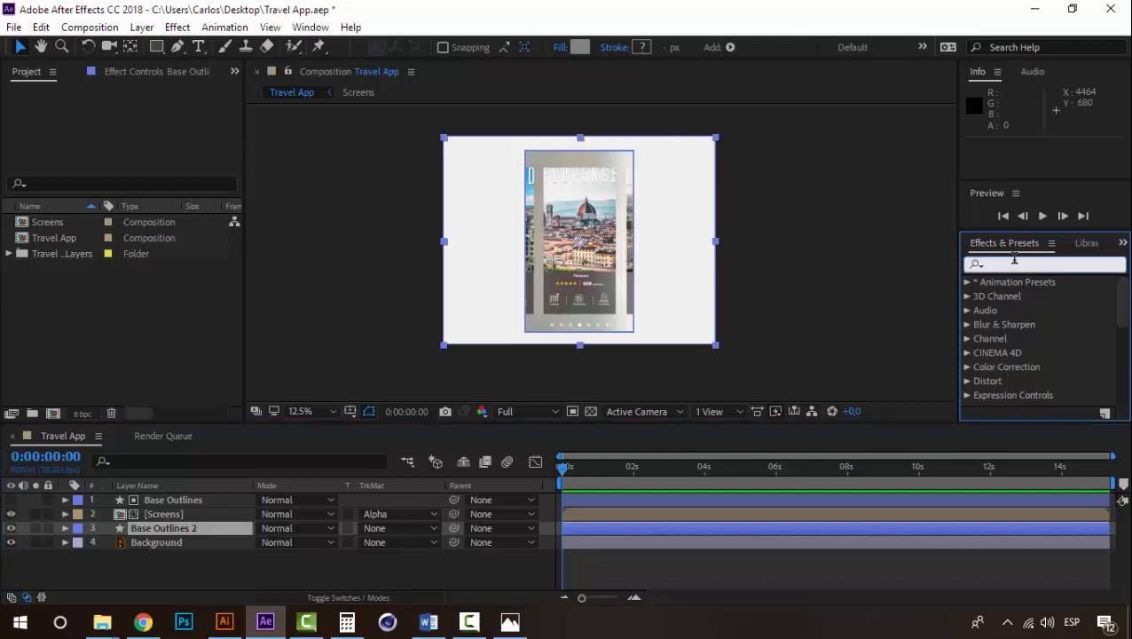
{"action": "type", "text": "drop sh"}
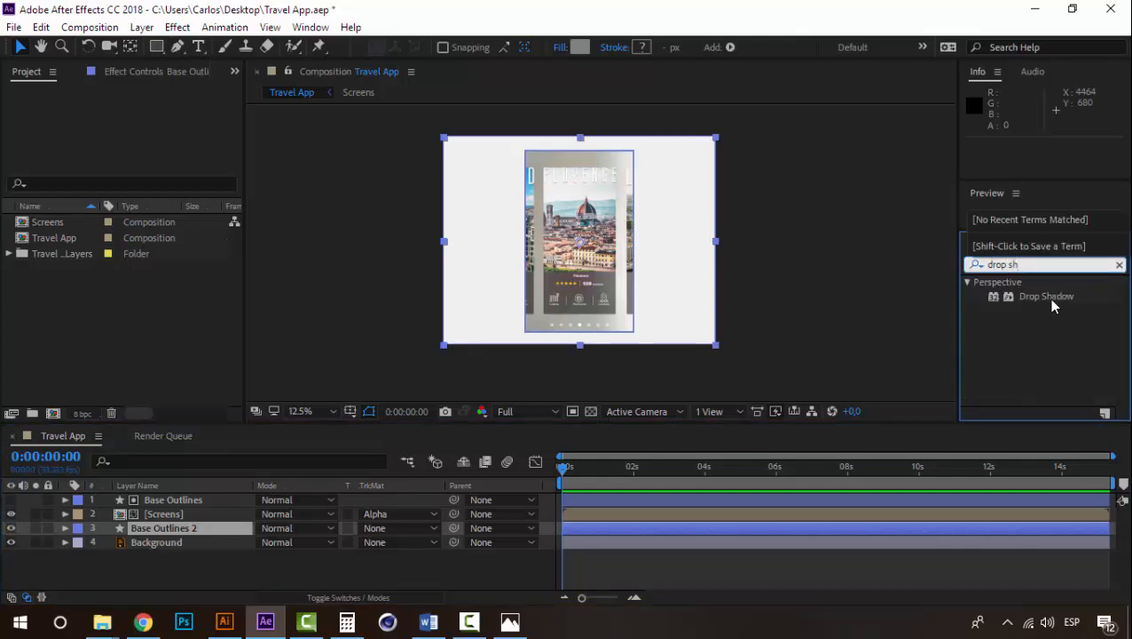
{"action": "double_click", "coordinate": [1048, 297]}
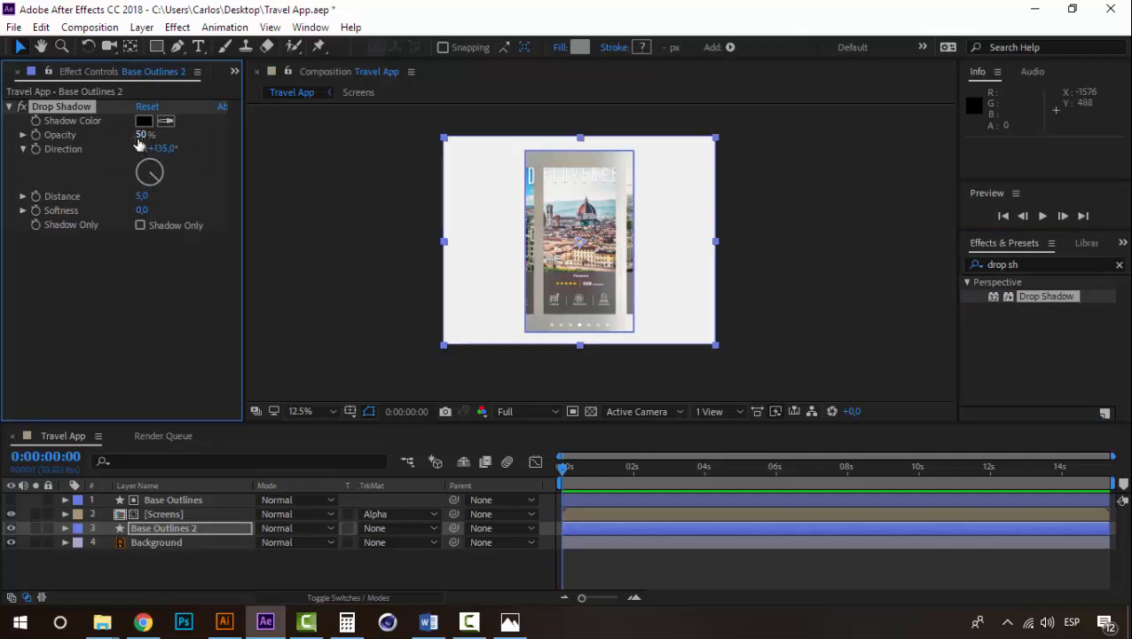
{"action": "left_click_drag", "start_coordinate": [142, 134], "coordinate": [147, 135]}
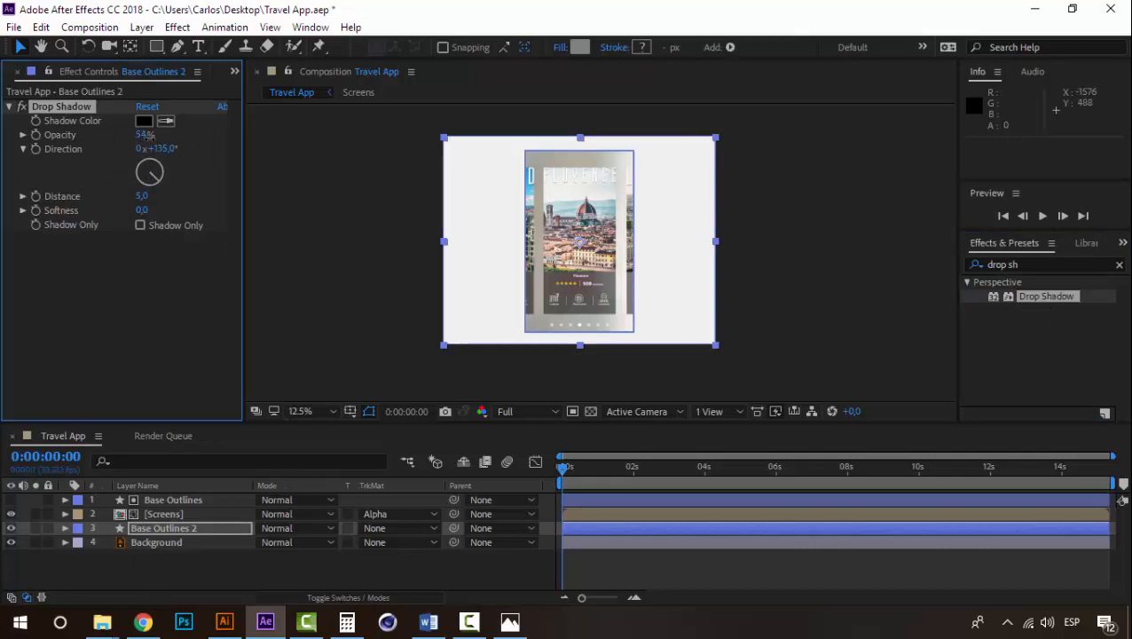
{"action": "left_click", "coordinate": [171, 532]}
{"action": "left_click", "coordinate": [181, 556]}
{"action": "left_click", "coordinate": [164, 523]}
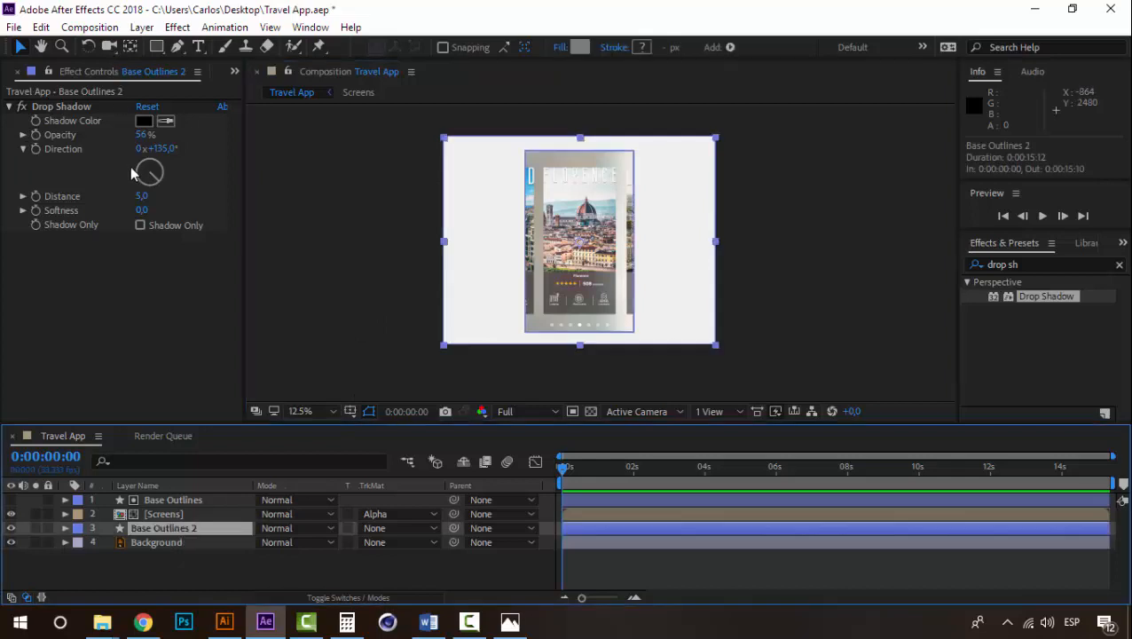
Step: Set the drop shadow's distance to 32, softness to 221 and opacity to 29%
{"action": "left_click_drag", "start_coordinate": [146, 195], "coordinate": [304, 196]}
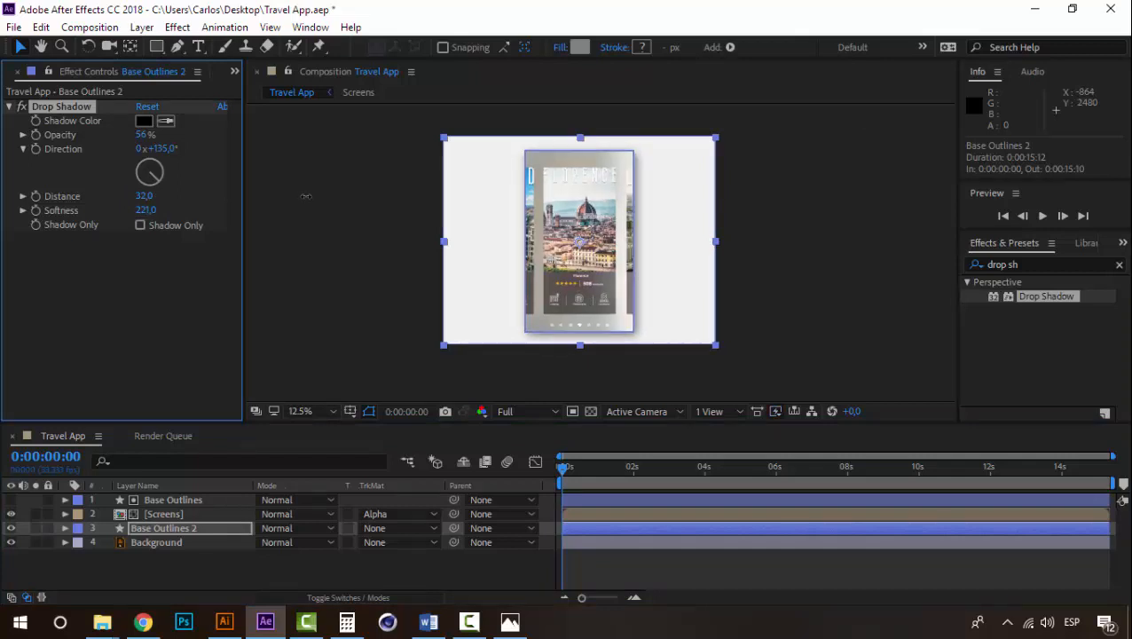
{"action": "left_click", "coordinate": [361, 324]}
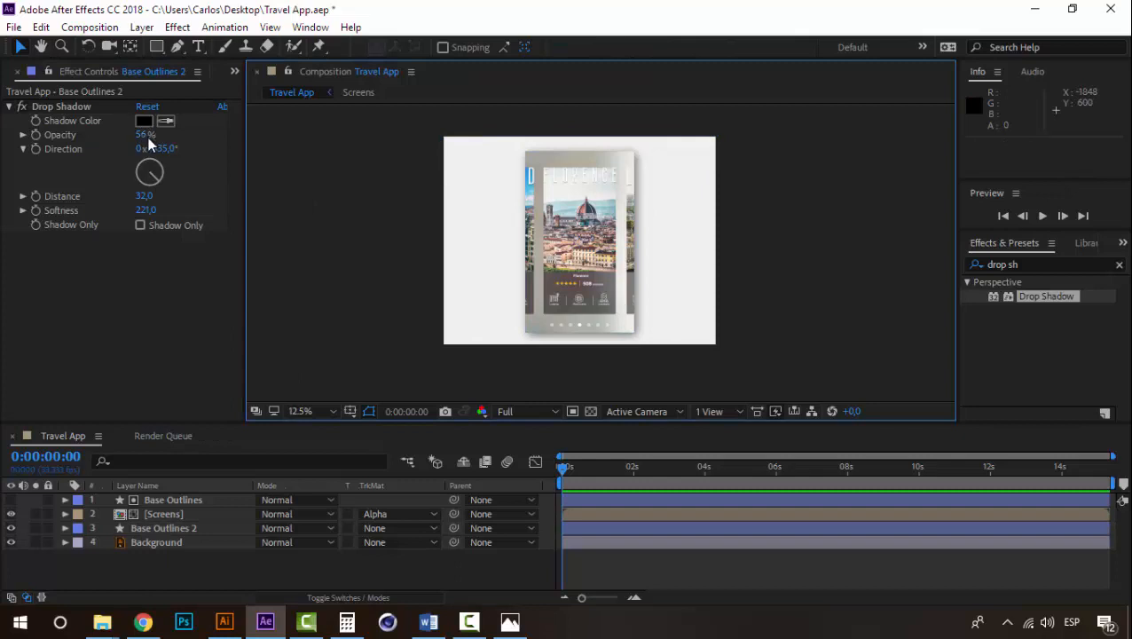
{"action": "left_click_drag", "start_coordinate": [145, 136], "coordinate": [113, 135]}
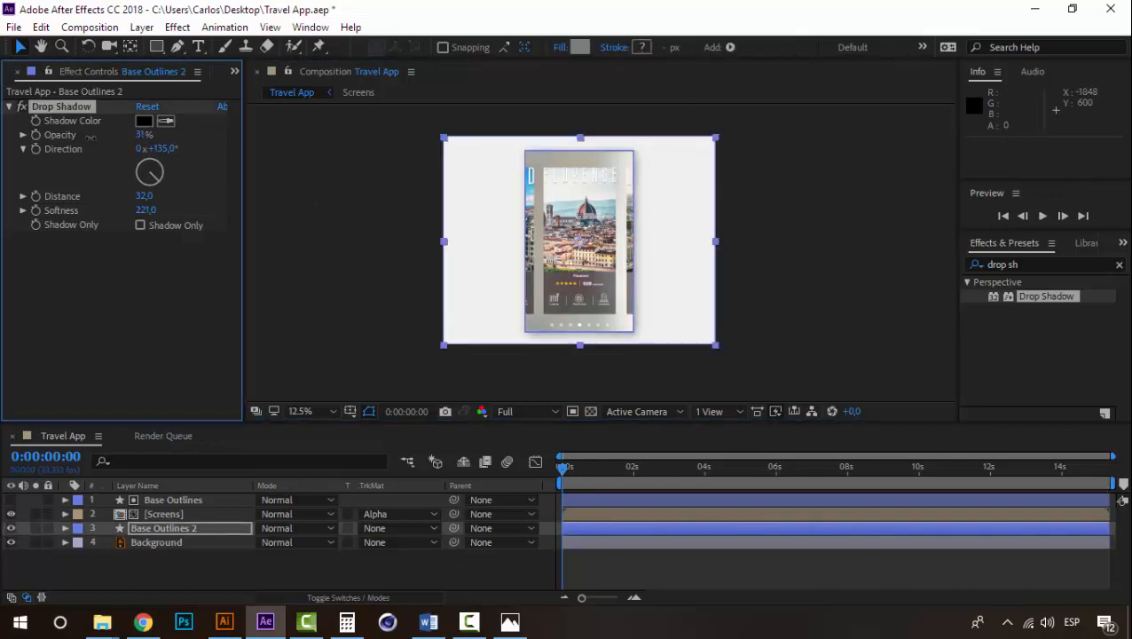
{"action": "left_click", "coordinate": [286, 202]}
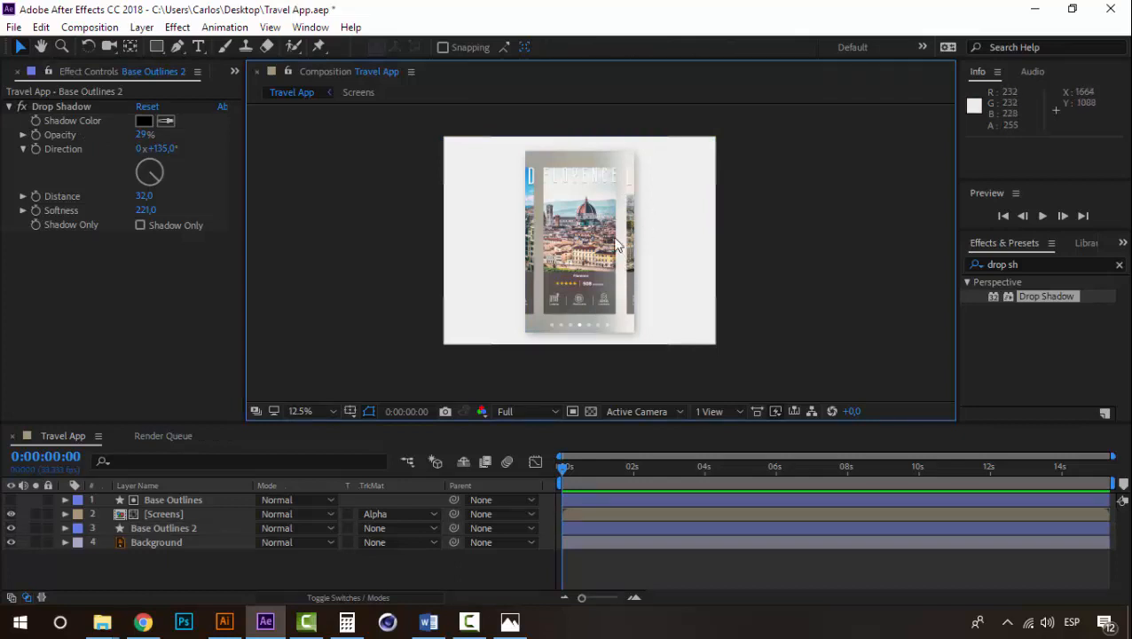
Step: Open the Screens pre-composition to work on its Madrid, Florence and London cards
{"action": "left_click", "coordinate": [170, 513]}
{"action": "double_click", "coordinate": [162, 512]}
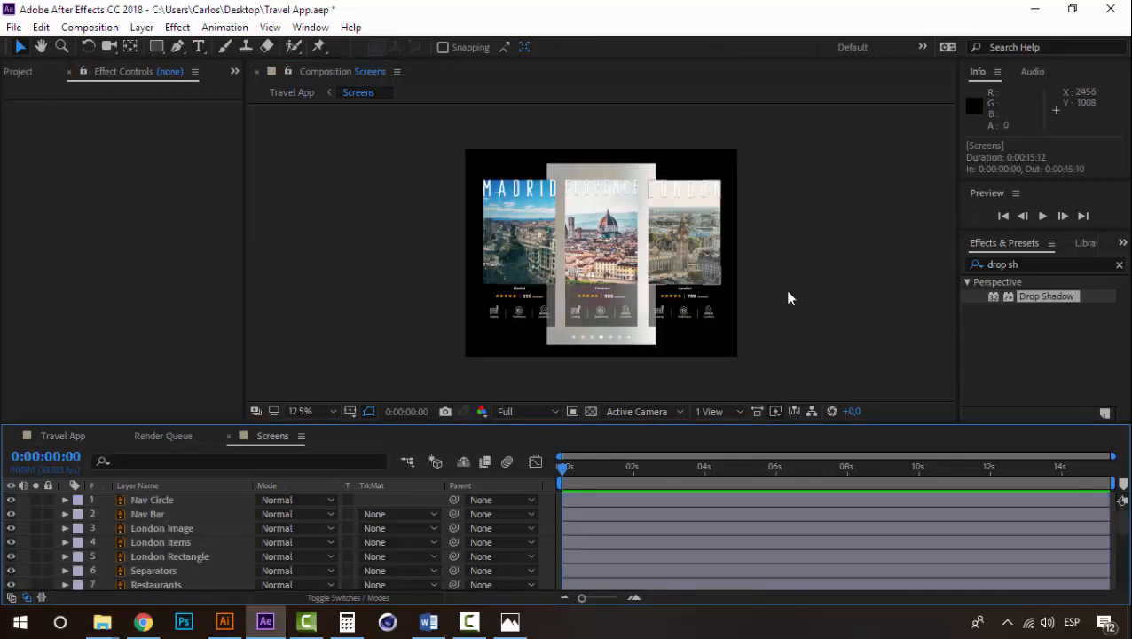
{"action": "scroll", "coordinate": [628, 276], "scroll_direction": "up", "scroll_amount": 3}
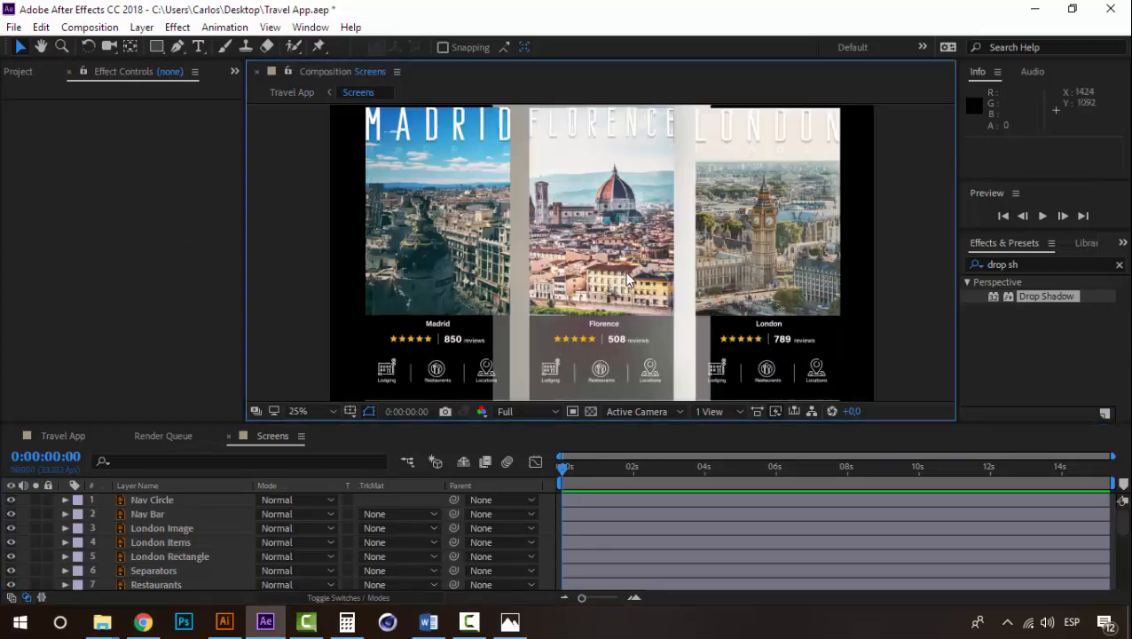
Step: Solo the Madrid and Base layers in the Screens composition
{"action": "scroll", "coordinate": [627, 278], "scroll_direction": "down", "scroll_amount": 3}
{"action": "scroll", "coordinate": [723, 288], "scroll_direction": "down", "scroll_amount": 1}
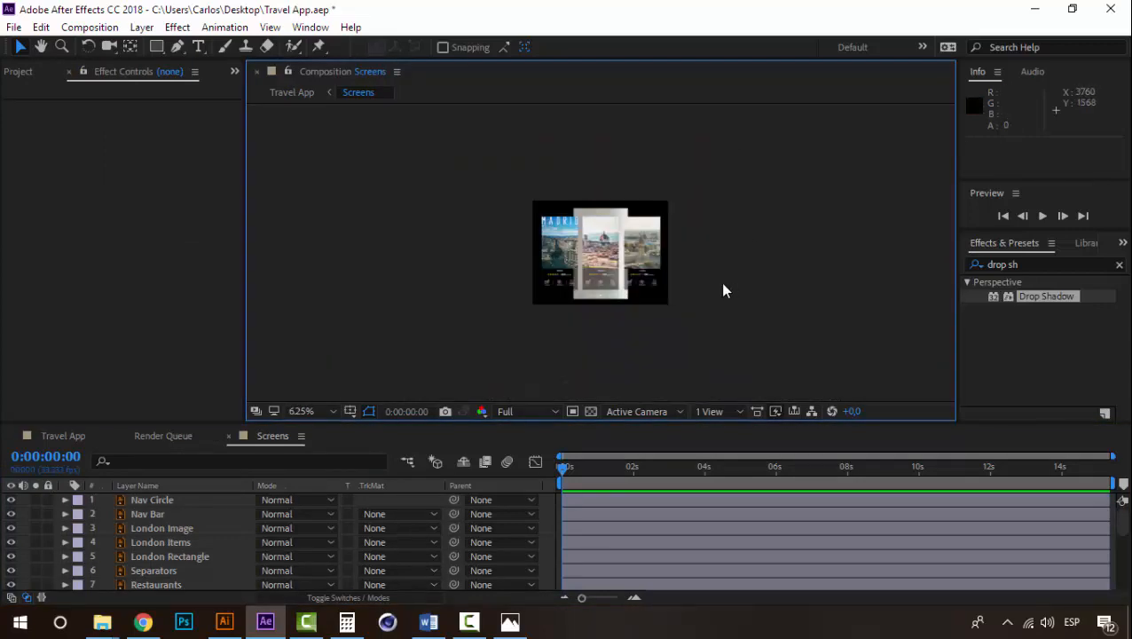
{"action": "scroll", "coordinate": [683, 290], "scroll_direction": "up", "scroll_amount": 2}
{"action": "scroll", "coordinate": [755, 321], "scroll_direction": "down", "scroll_amount": 1}
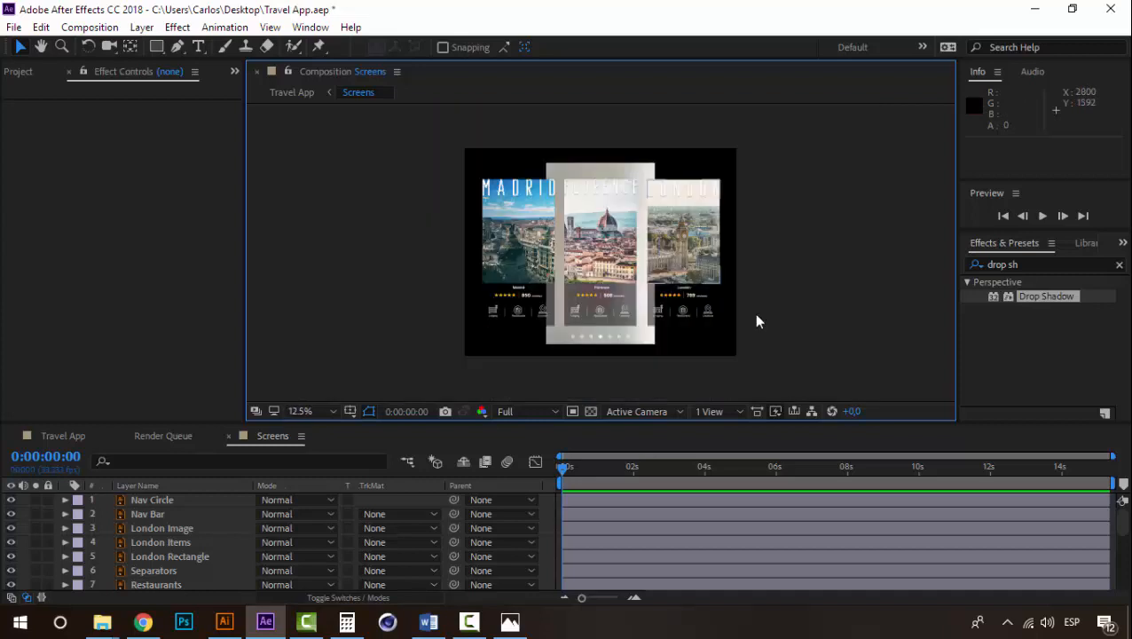
{"action": "key", "text": "z"}
{"action": "left_click", "coordinate": [614, 258]}
{"action": "left_click", "coordinate": [589, 257], "text": "alt"}
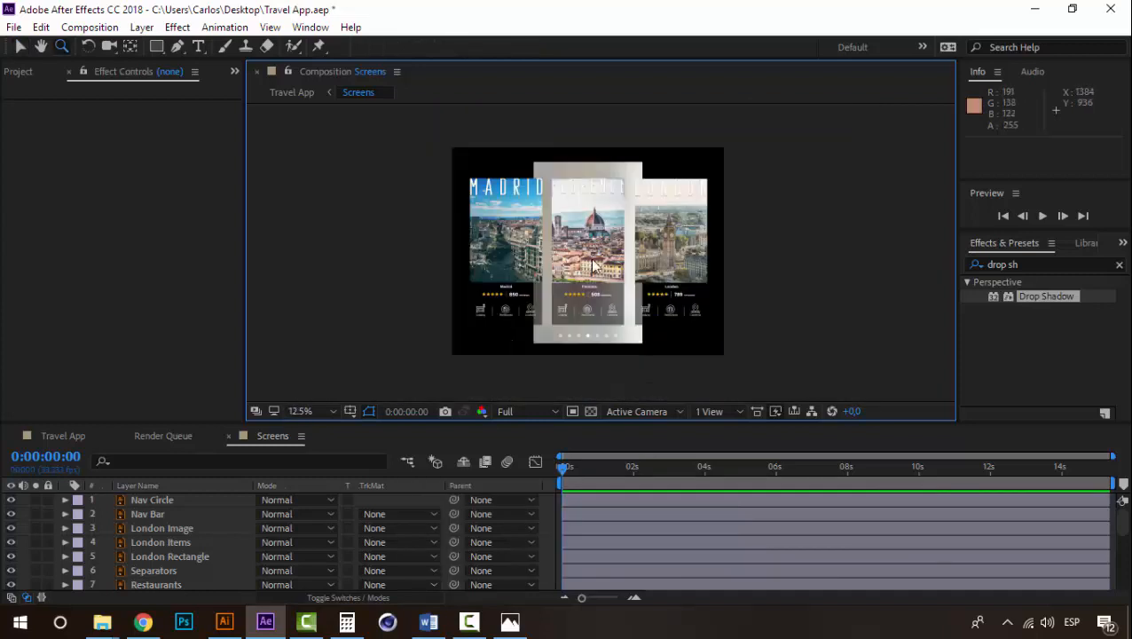
{"action": "key", "text": "v"}
{"action": "left_click", "coordinate": [145, 497]}
{"action": "scroll", "coordinate": [150, 545], "scroll_direction": "down", "scroll_amount": 5}
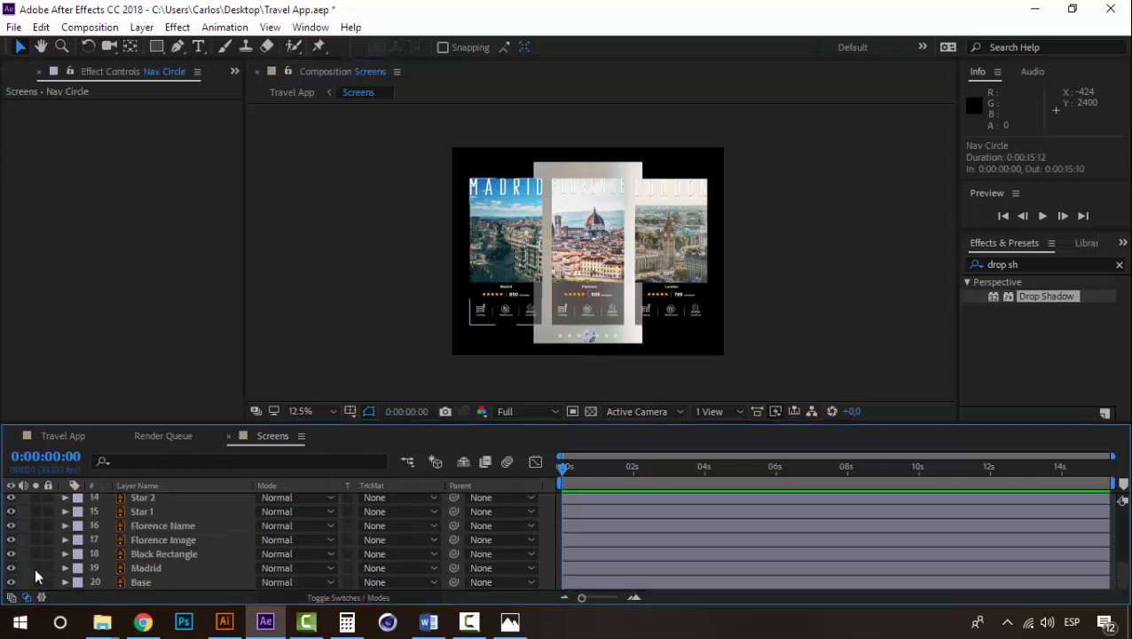
{"action": "left_click", "coordinate": [35, 569]}
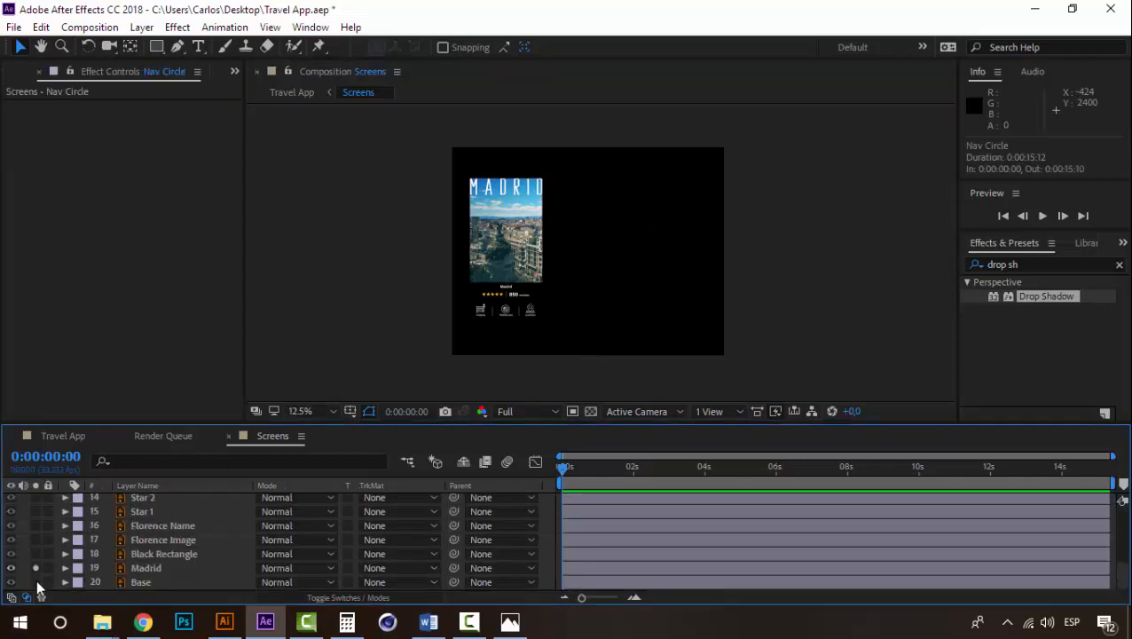
{"action": "left_click", "coordinate": [36, 582]}
Step: Import Madrid.jpg and place it directly above the Madrid layer in the Screens composition
{"action": "left_click", "coordinate": [13, 49]}
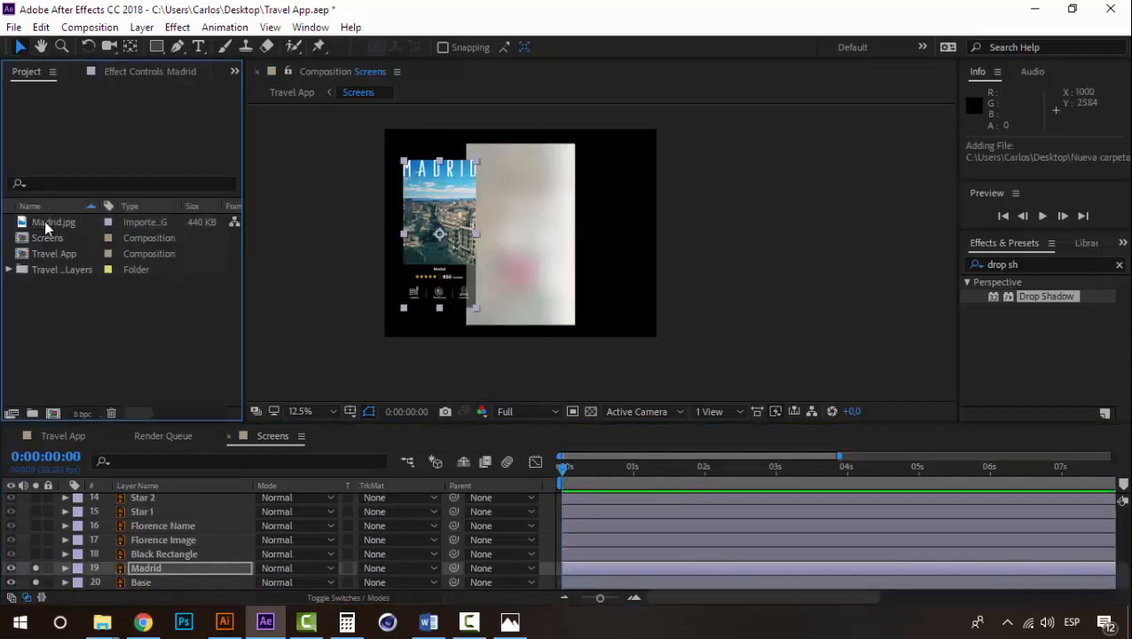
{"action": "left_click_drag", "start_coordinate": [60, 224], "coordinate": [149, 568]}
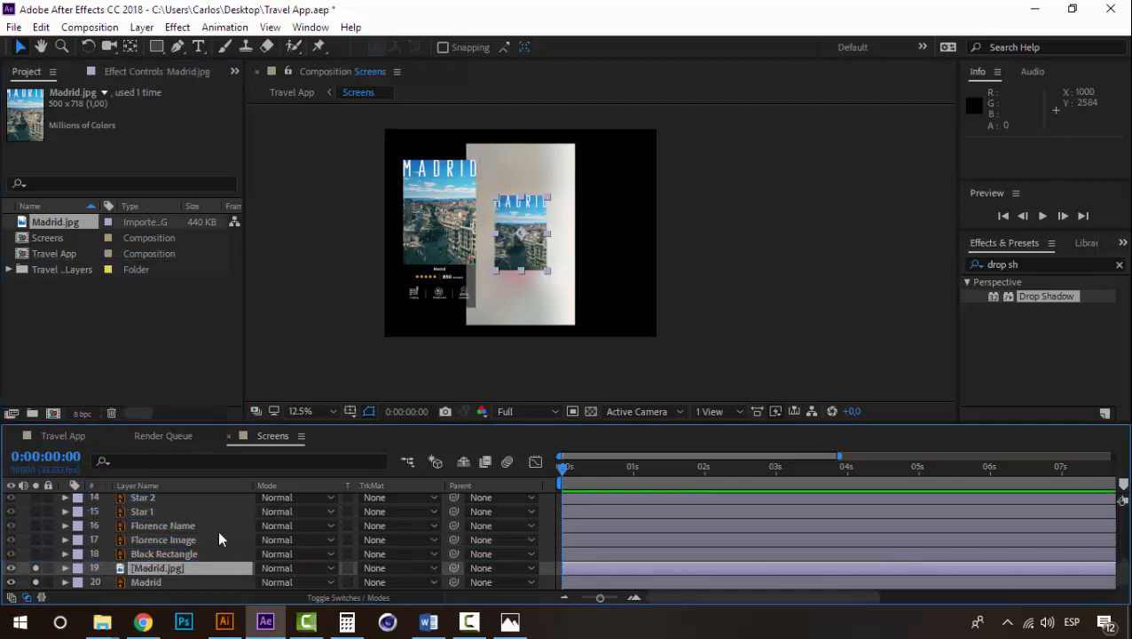
{"action": "scroll", "coordinate": [191, 537], "scroll_direction": "up", "scroll_amount": 3}
{"action": "scroll", "coordinate": [191, 537], "scroll_direction": "down", "scroll_amount": 3}
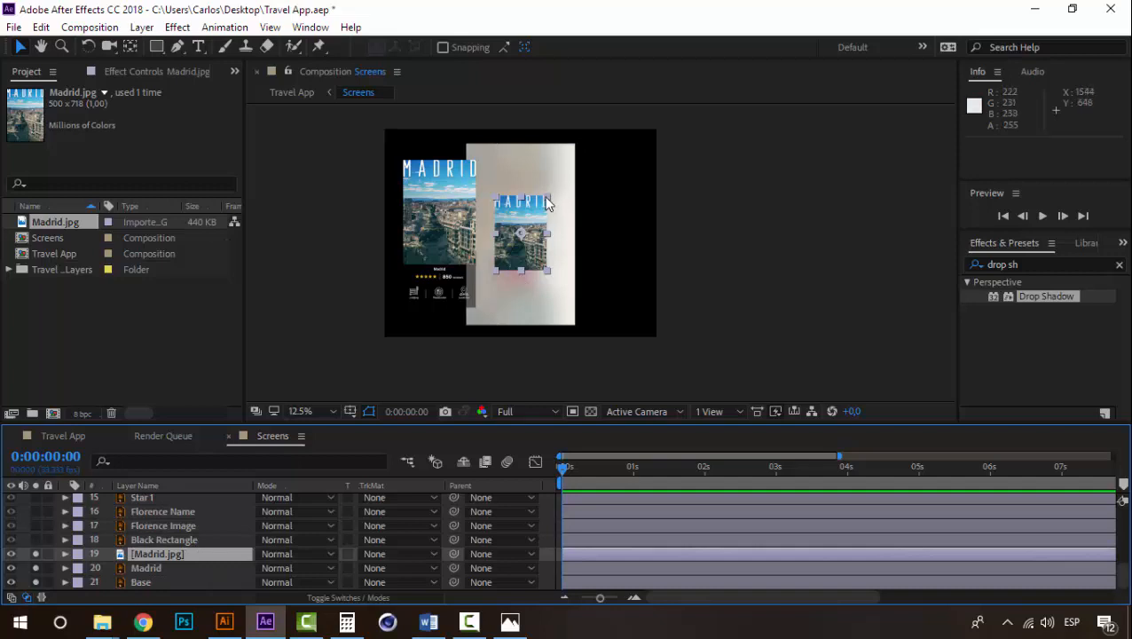
Step: Turn off solo for the Madrid layer and scale Madrid.jpg to about 209% by 249% so it covers the base
{"action": "left_click", "coordinate": [35, 571]}
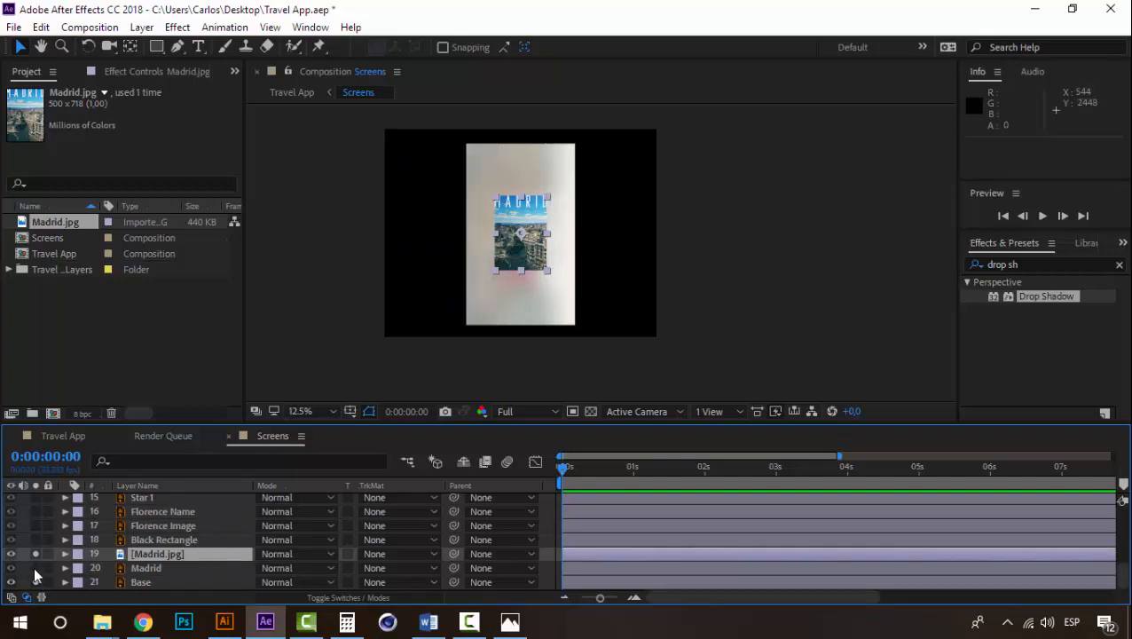
{"action": "left_click_drag", "start_coordinate": [549, 198], "coordinate": [581, 153]}
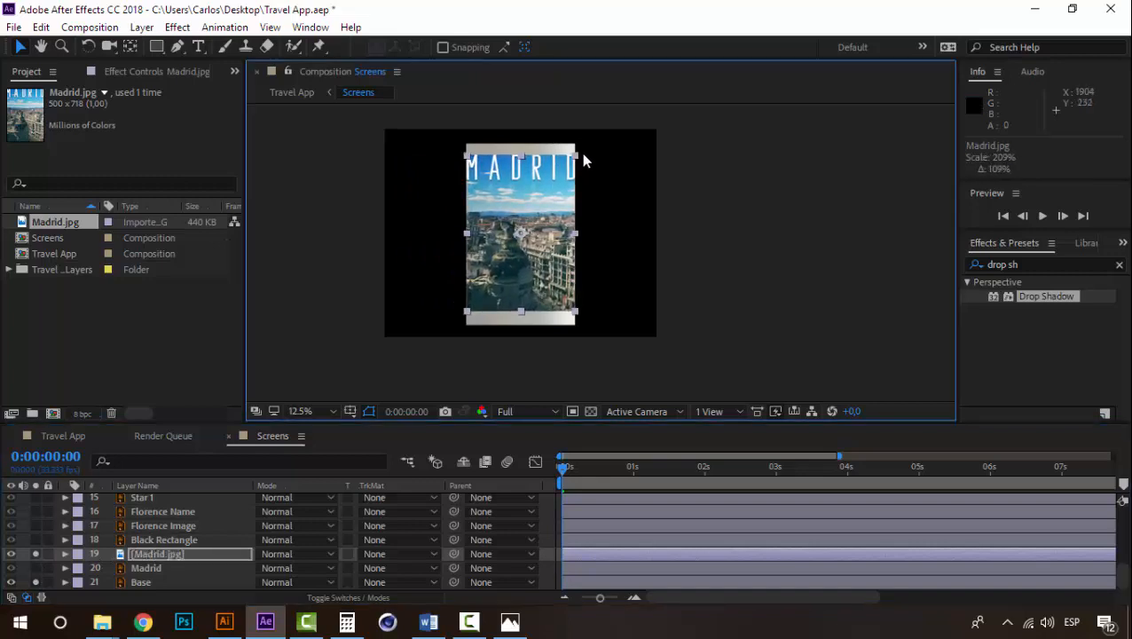
{"action": "left_click_drag", "start_coordinate": [522, 312], "coordinate": [526, 330]}
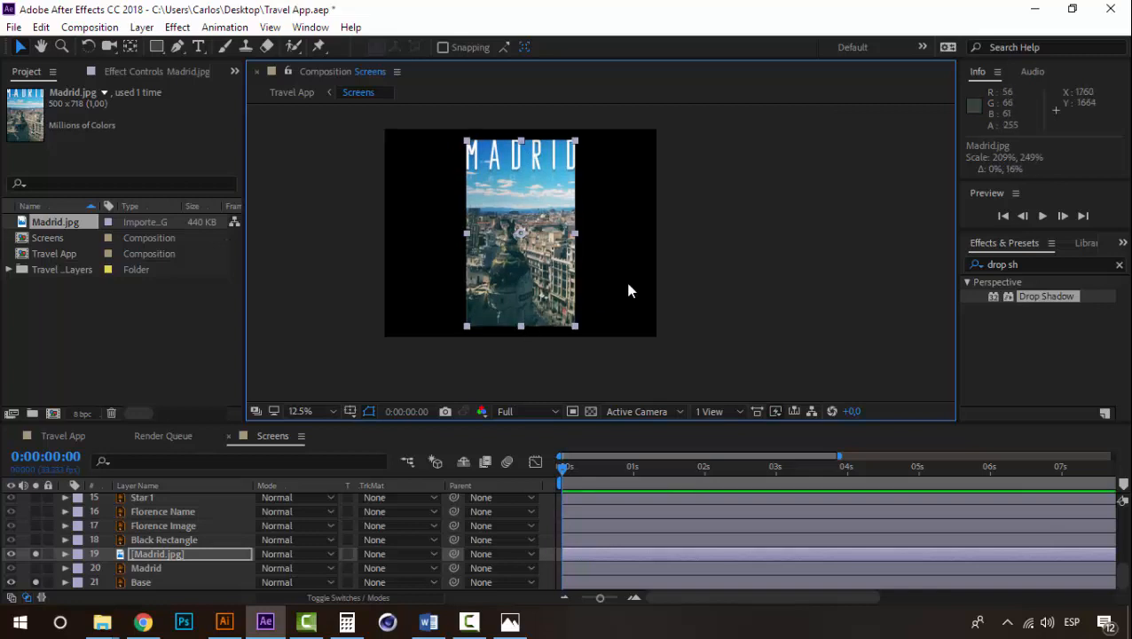
{"action": "left_click", "coordinate": [754, 279]}
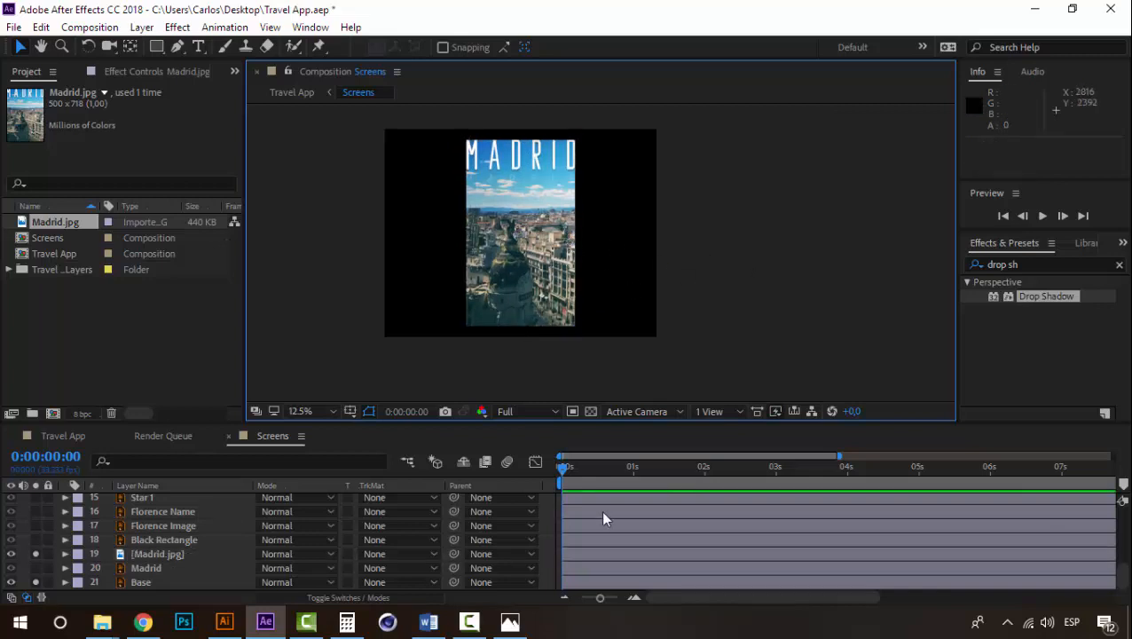
Step: Add position keyframes to Madrid.jpg at 0:00:00:00 and 0:00:00:16
{"action": "left_click", "coordinate": [174, 552]}
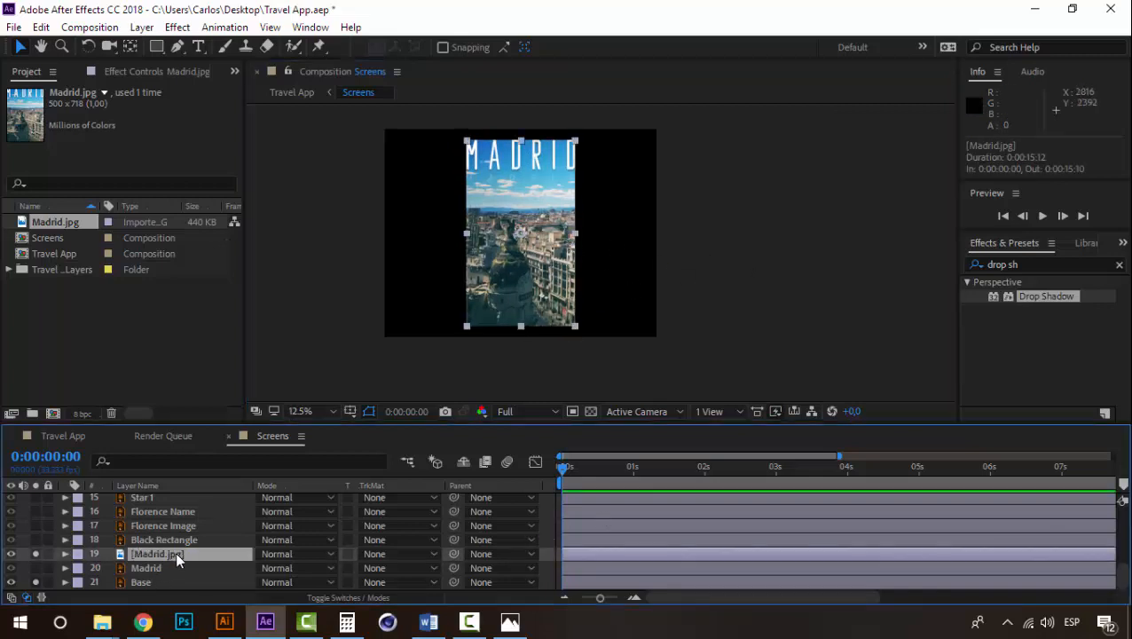
{"action": "key", "text": "p"}
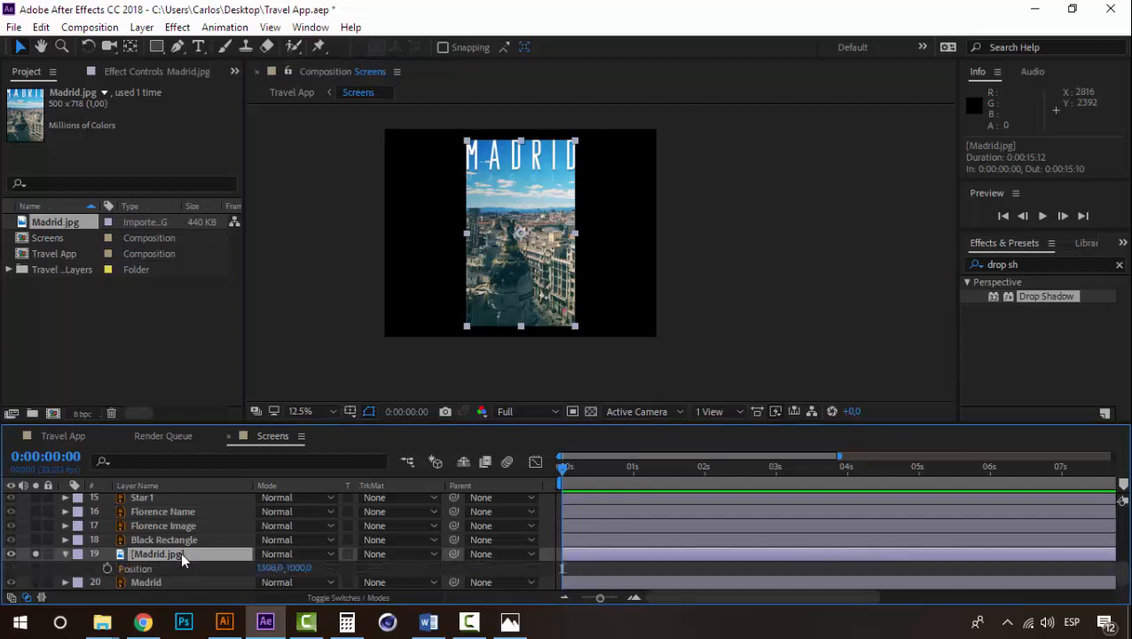
{"action": "left_click", "coordinate": [107, 568]}
{"action": "left_click", "coordinate": [596, 467]}
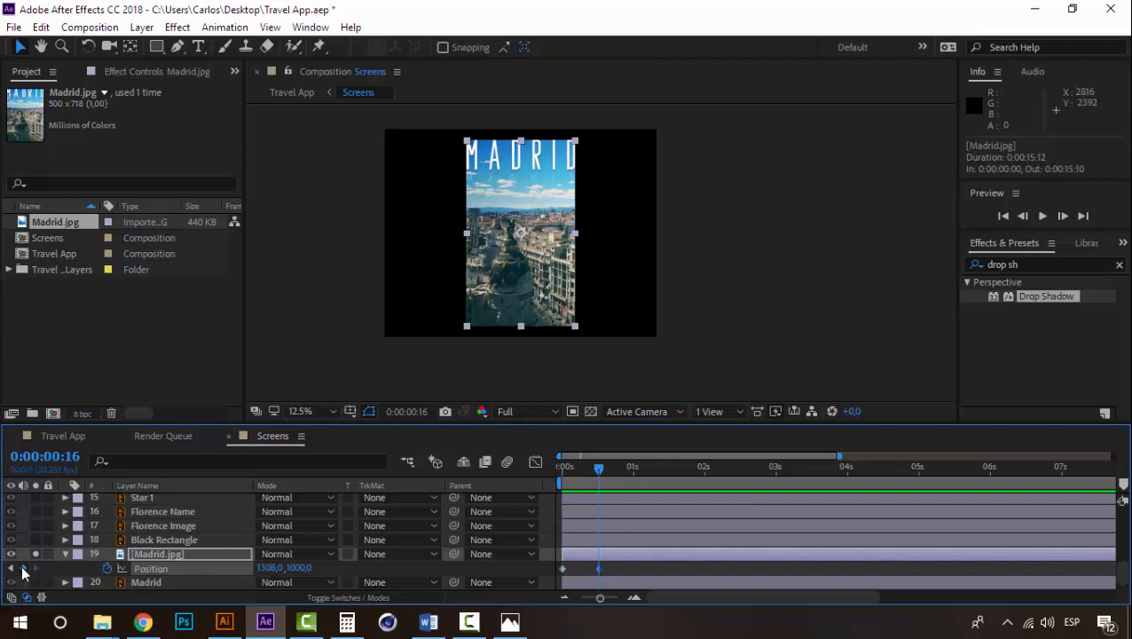
Step: Apply Easy Ease to both Madrid.jpg position keyframes
{"action": "right_click", "coordinate": [596, 567]}
{"action": "right_click", "coordinate": [598, 567]}
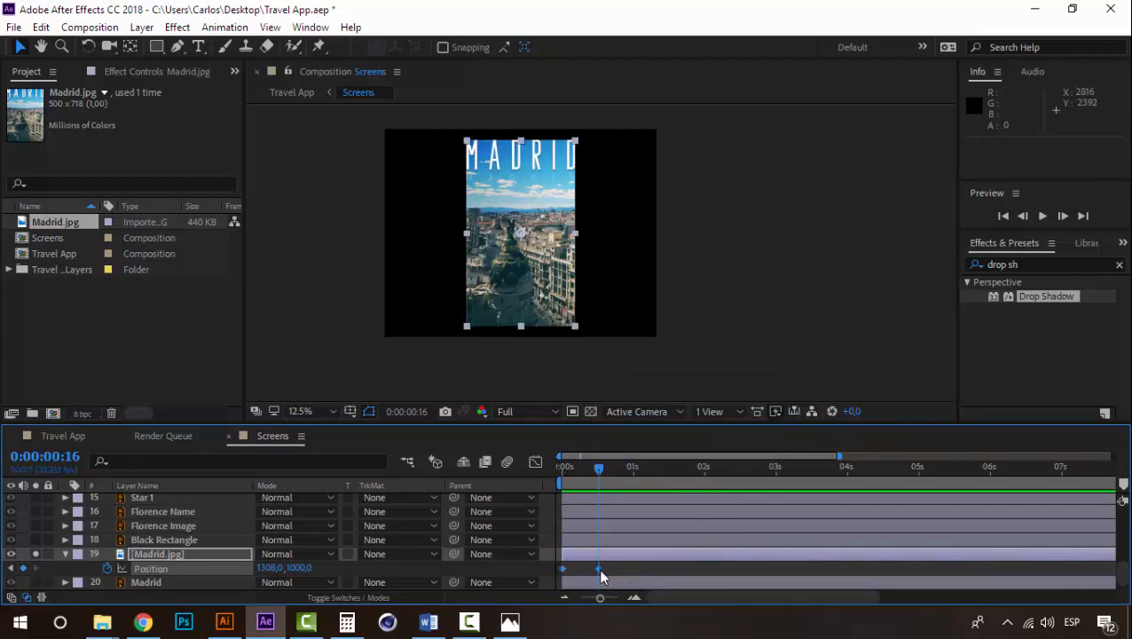
{"action": "right_click", "coordinate": [598, 568]}
{"action": "mouse_move", "coordinate": [655, 560]}
{"action": "left_click", "coordinate": [925, 449]}
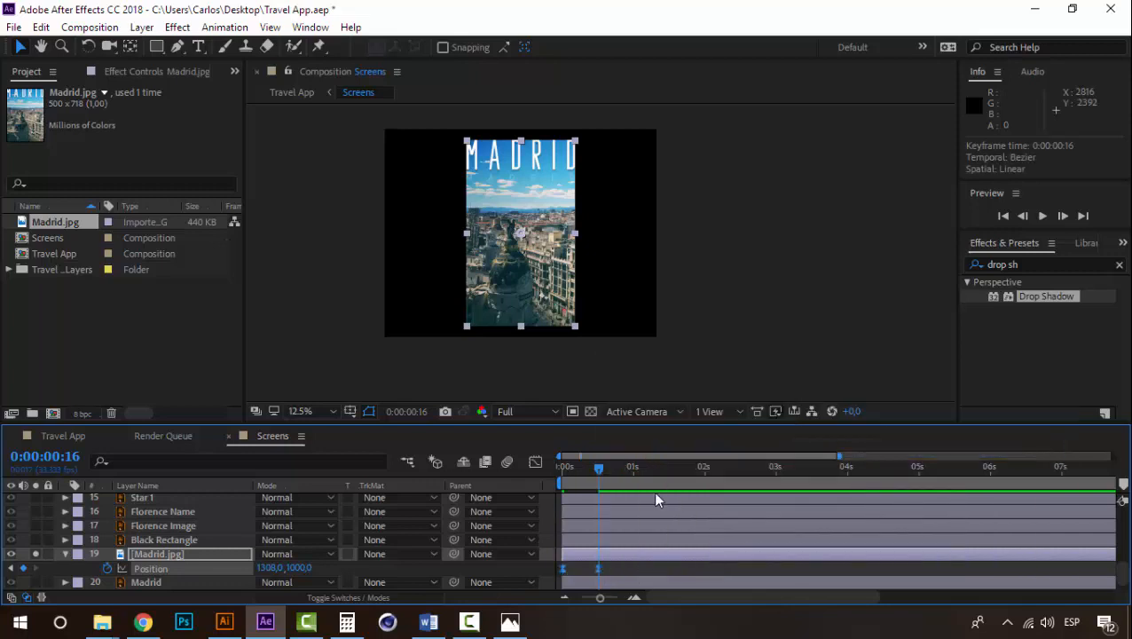
{"action": "left_click", "coordinate": [637, 561]}
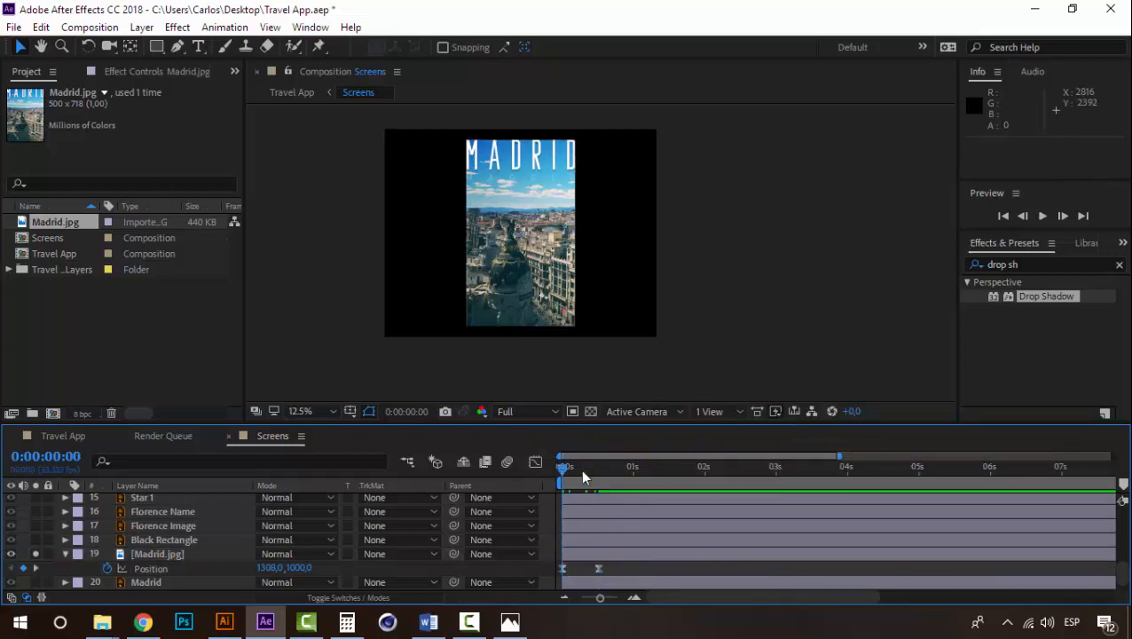
Step: Move Madrid.jpg left to position 188, 1000 at 0:00:00:16 and preview the slide
{"action": "left_click_drag", "start_coordinate": [541, 191], "coordinate": [429, 191]}
{"action": "key", "text": "space"}
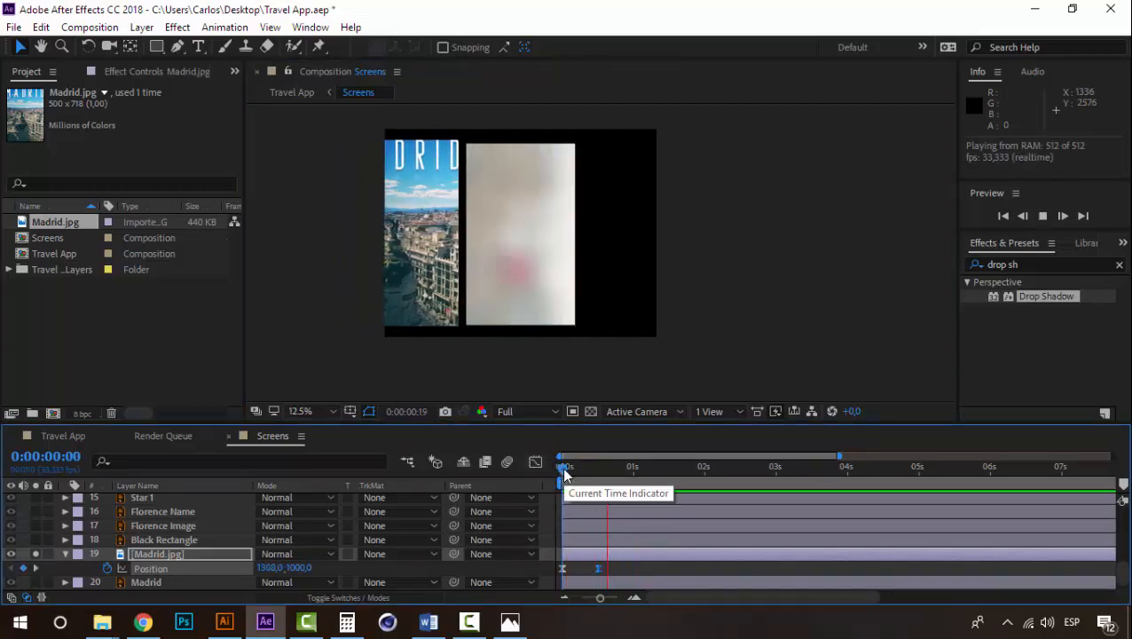
{"action": "key", "text": "space"}
{"action": "key", "text": "space"}
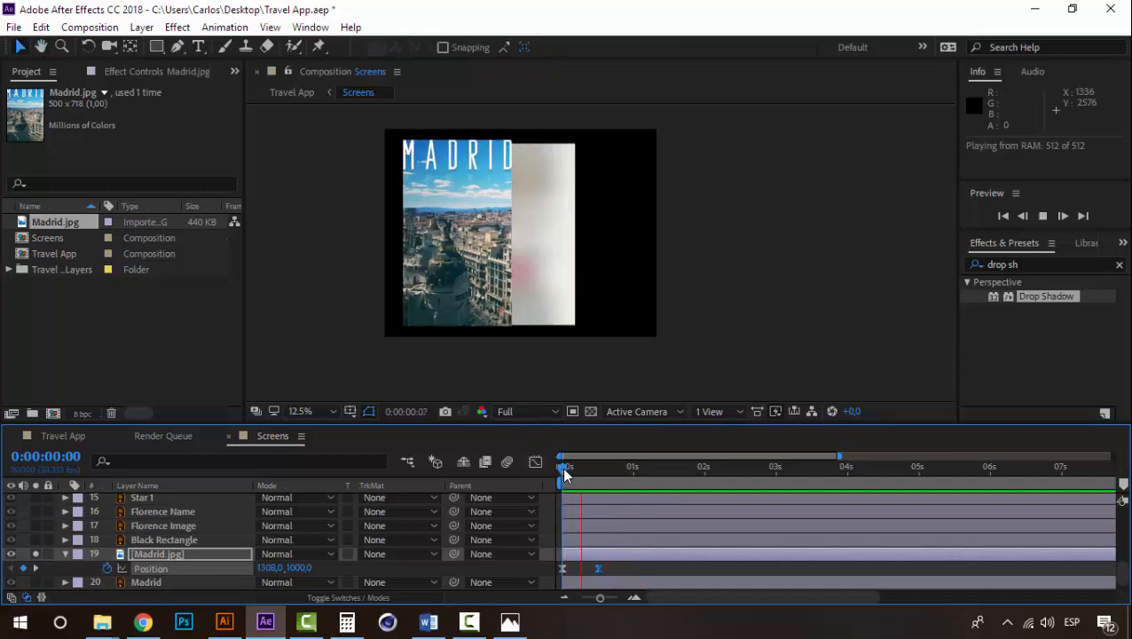
{"action": "key", "text": "space"}
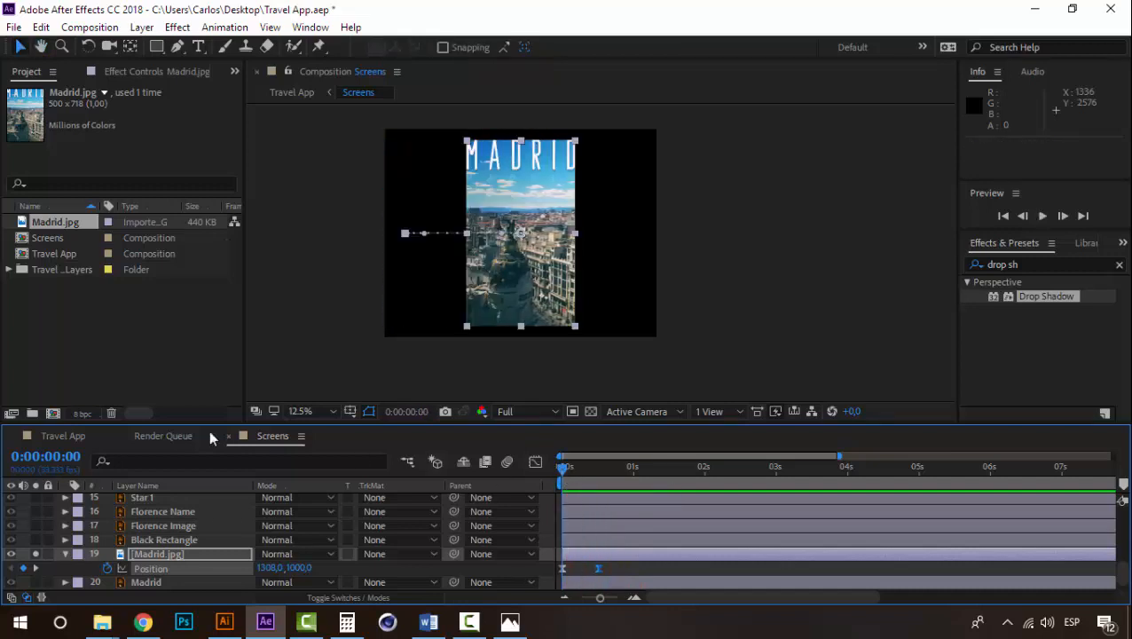
Step: Preview the Madrid slide in the Travel App composition
{"action": "left_click", "coordinate": [66, 435]}
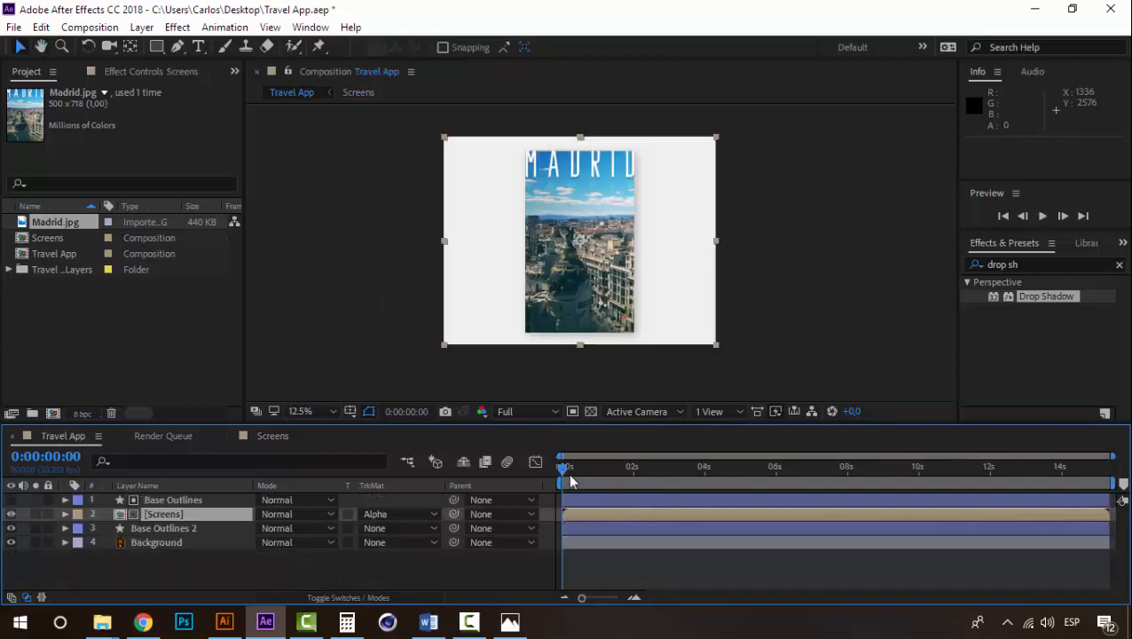
{"action": "key", "text": "space"}
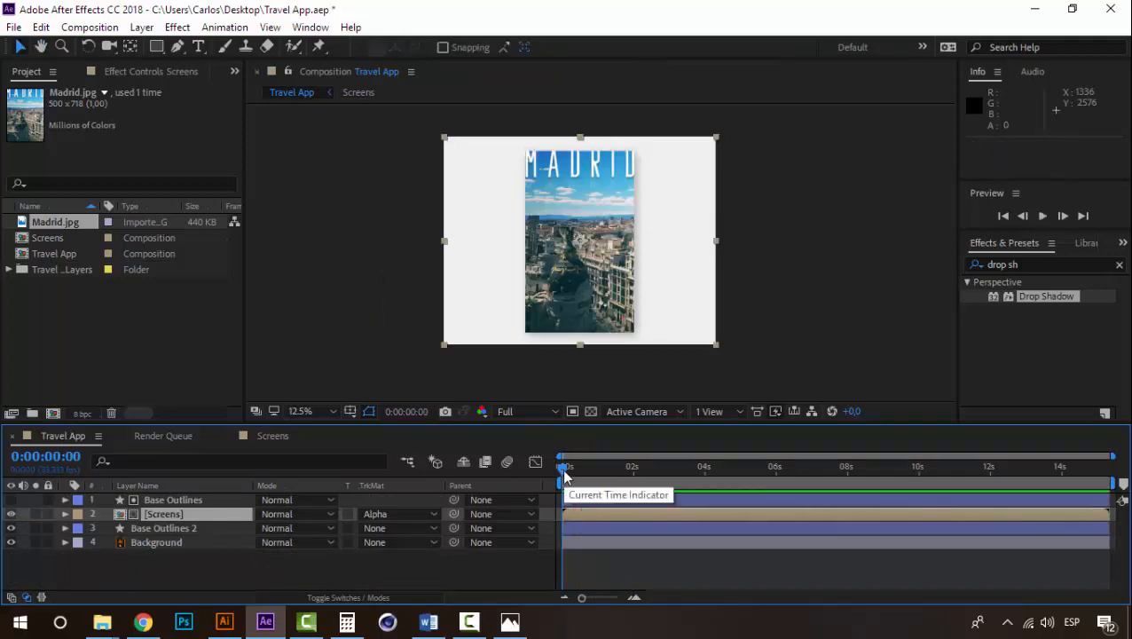
{"action": "key", "text": "space"}
Step: Return to the Screens composition and trim the end of the Madrid.jpg layer to 0:00:00:16
{"action": "left_click", "coordinate": [272, 436]}
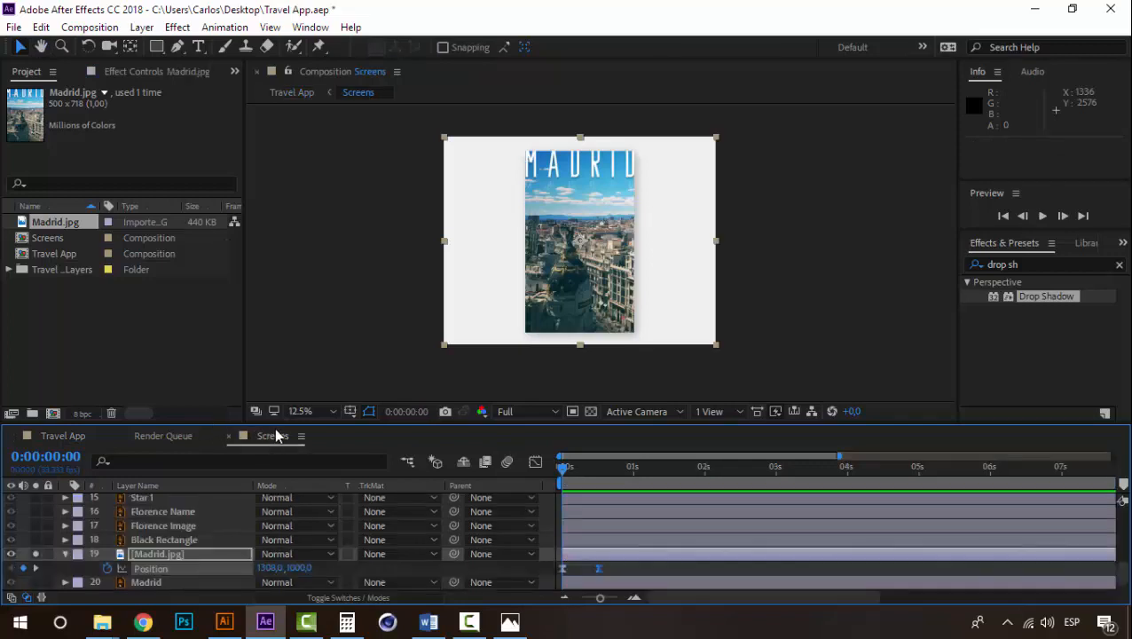
{"action": "left_click", "coordinate": [599, 468]}
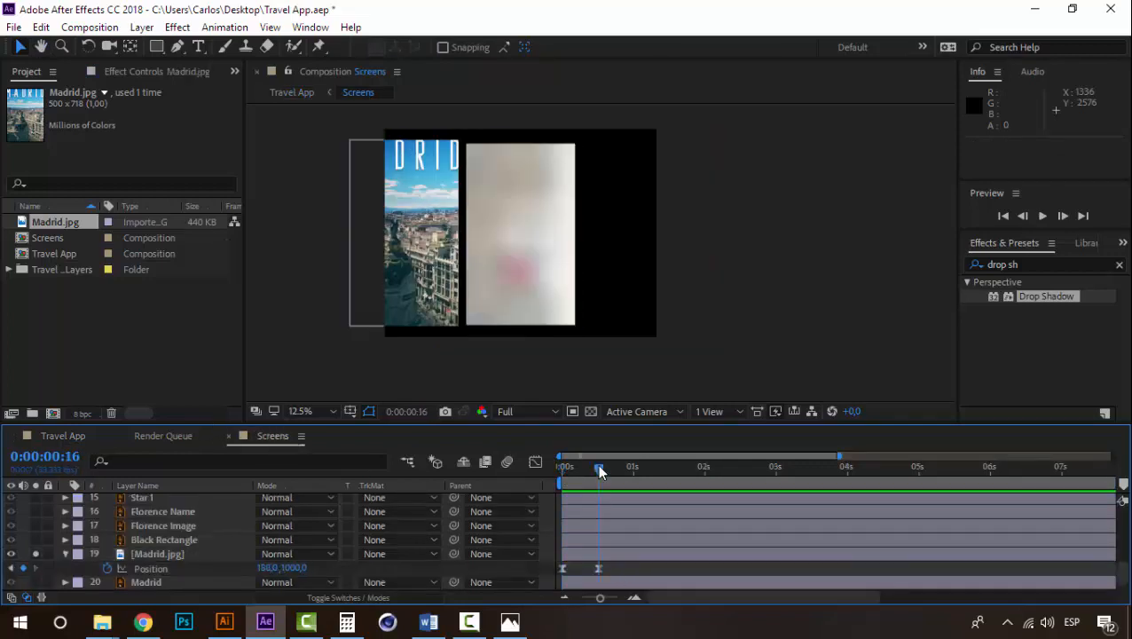
{"action": "left_click", "coordinate": [602, 551]}
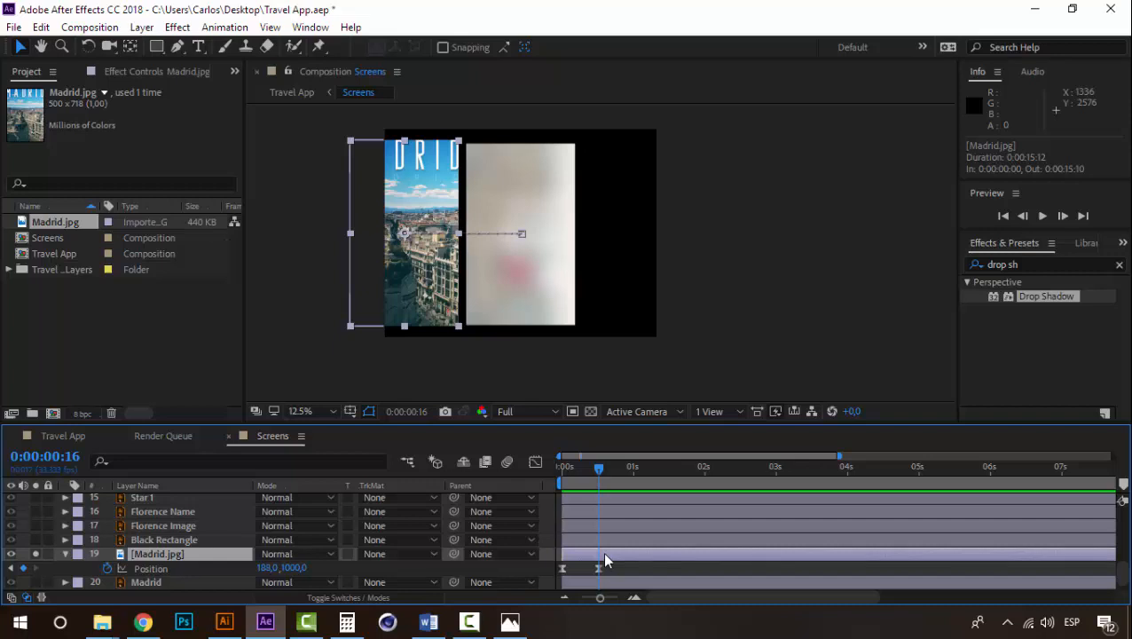
{"action": "key", "text": "alt+shift"}
{"action": "key", "text": "alt+bracketright"}
{"action": "mouse_move", "coordinate": [598, 476]}
{"action": "left_mouse_down"}
{"action": "mouse_move", "coordinate": [525, 466]}
{"action": "mouse_move", "coordinate": [620, 467]}
{"action": "mouse_move", "coordinate": [562, 484]}
{"action": "mouse_move", "coordinate": [628, 486]}
{"action": "mouse_move", "coordinate": [589, 478]}
{"action": "mouse_move", "coordinate": [584, 487]}
{"action": "mouse_move", "coordinate": [595, 481]}
{"action": "left_mouse_up"}
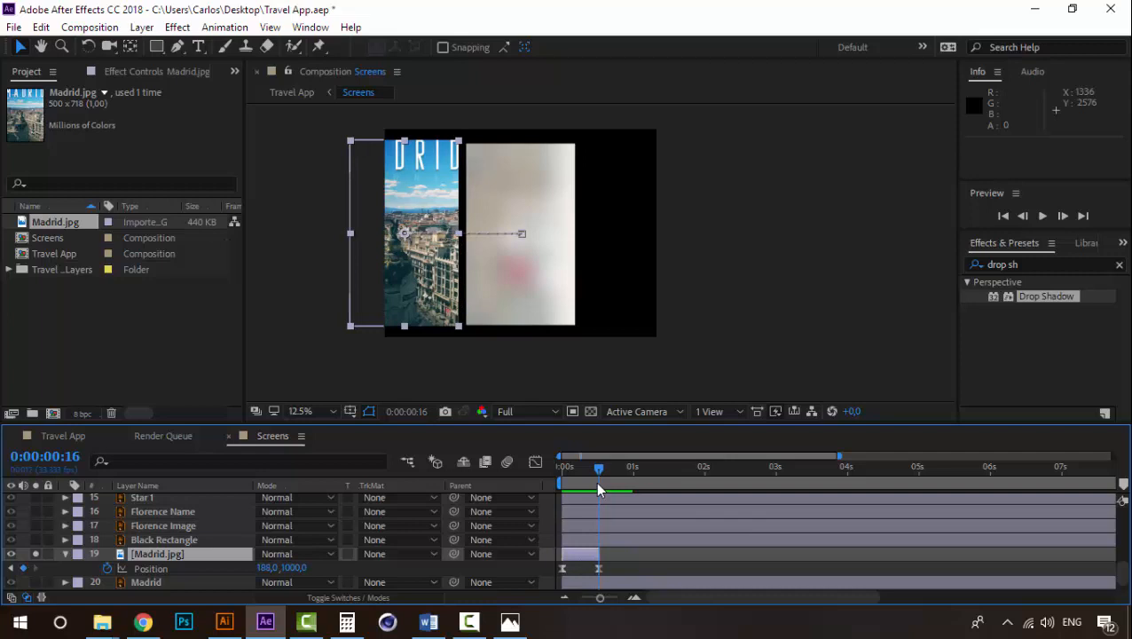
Step: Trim the start of the Madrid layer to 0:00:00:16
{"action": "scroll", "coordinate": [635, 566], "scroll_direction": "down", "scroll_amount": 1}
{"action": "left_click", "coordinate": [632, 570]}
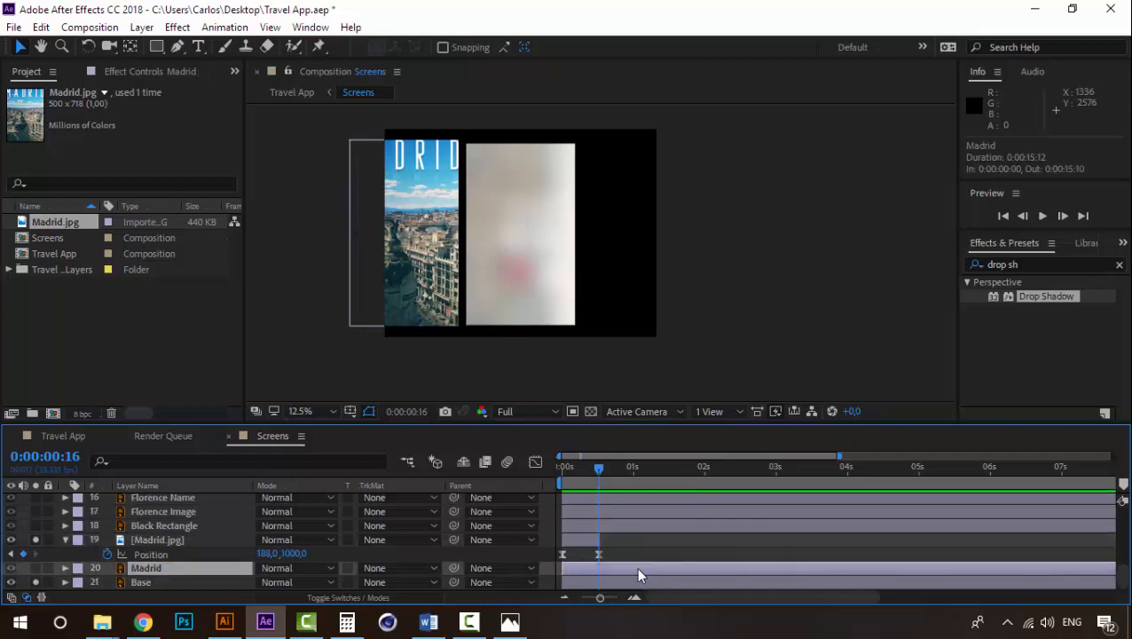
{"action": "key", "text": "alt+bracketleft"}
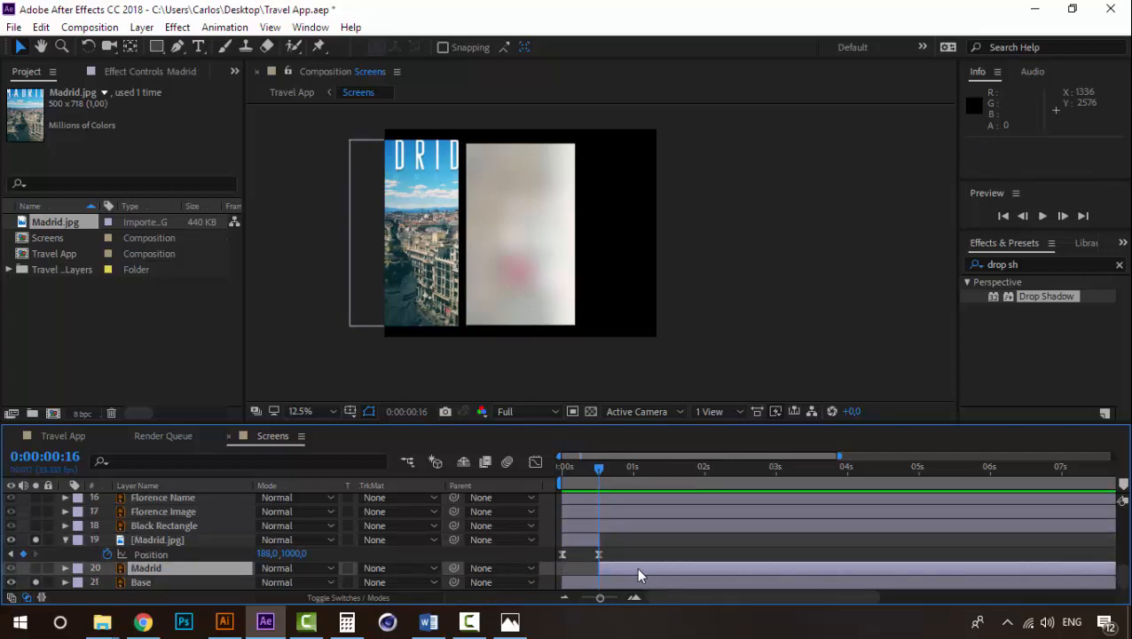
Step: Check the Madrid layer soloed at 0:00:00:16, and turn off solo for Madrid.jpg, Madrid and Base
{"action": "left_click", "coordinate": [36, 568]}
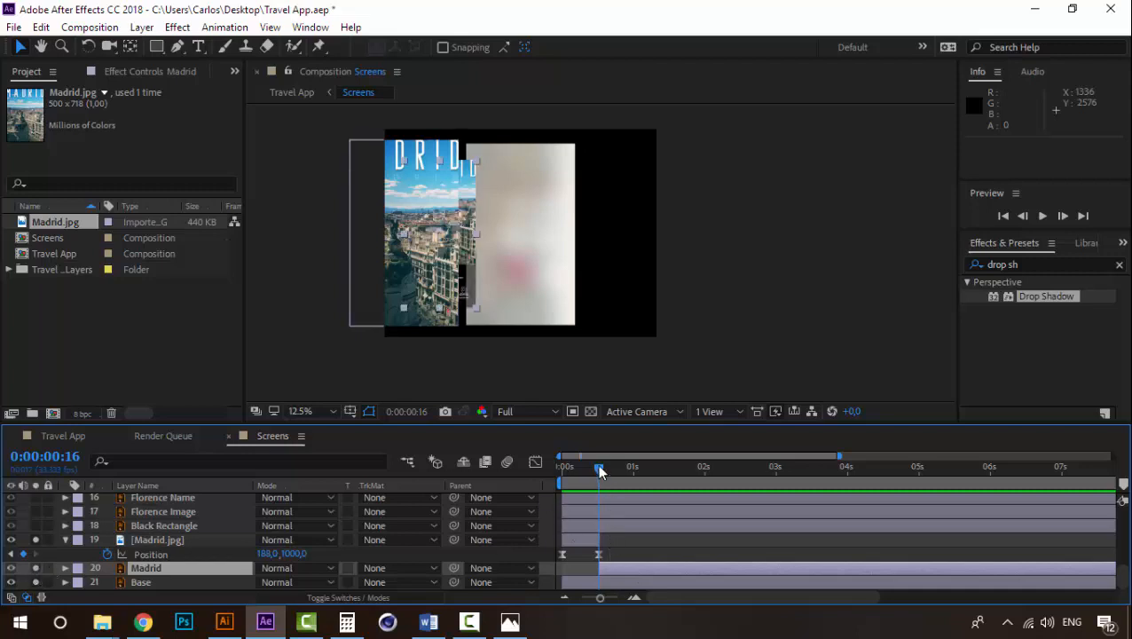
{"action": "left_click", "coordinate": [35, 538]}
{"action": "left_click", "coordinate": [36, 568]}
{"action": "left_click", "coordinate": [36, 580]}
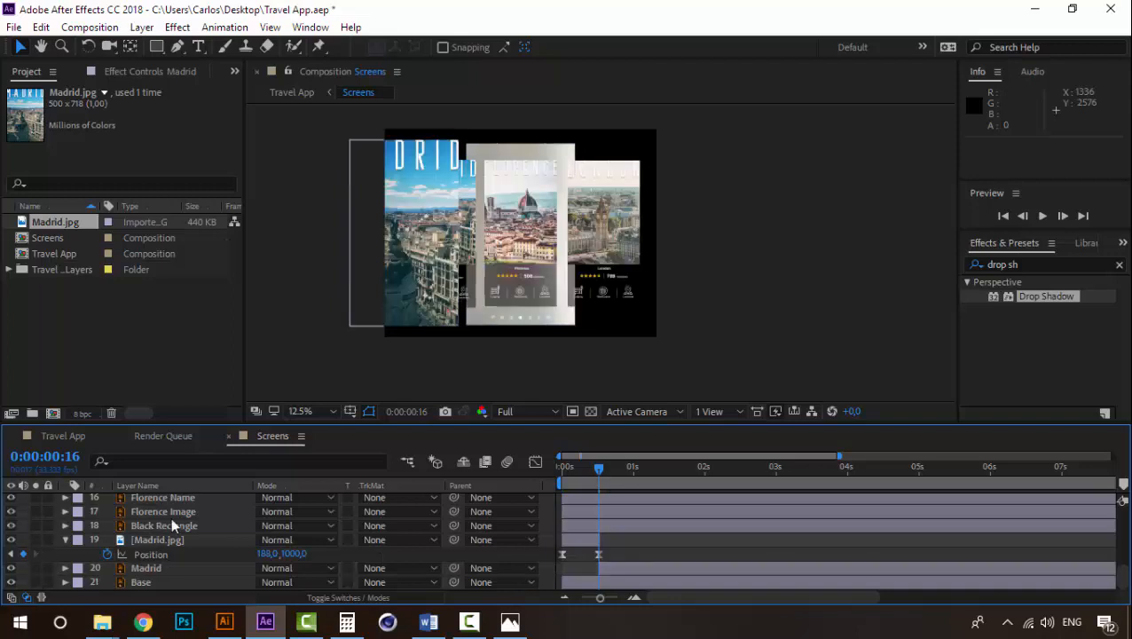
Step: Add position and scale keyframes to the Florence Image layer at 0:00:00:16
{"action": "left_click", "coordinate": [170, 516]}
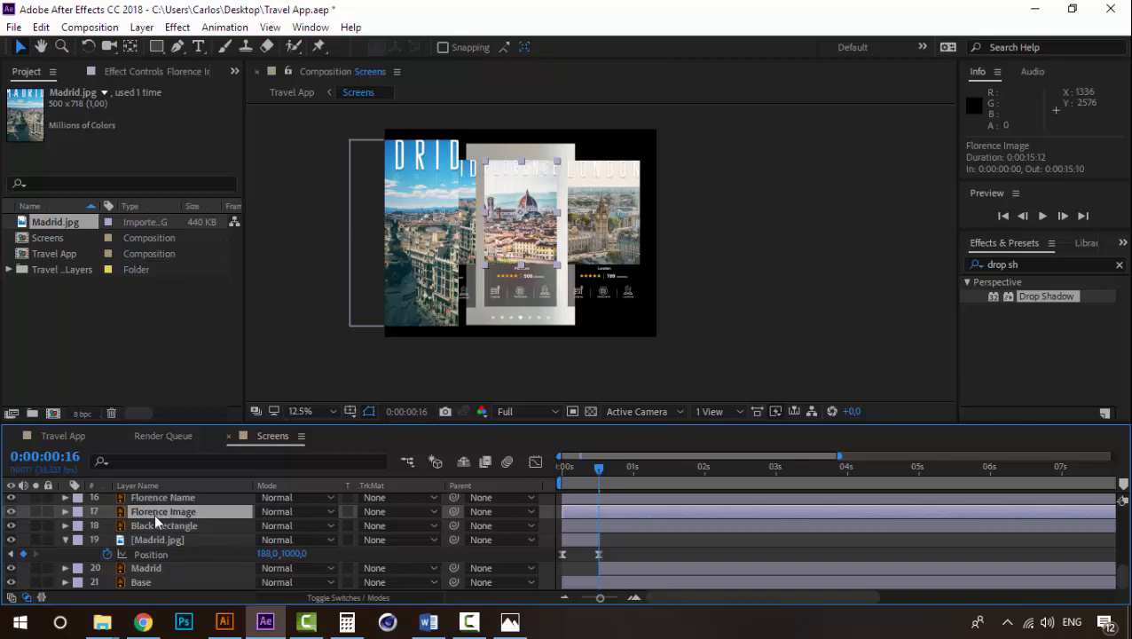
{"action": "key", "text": "p"}
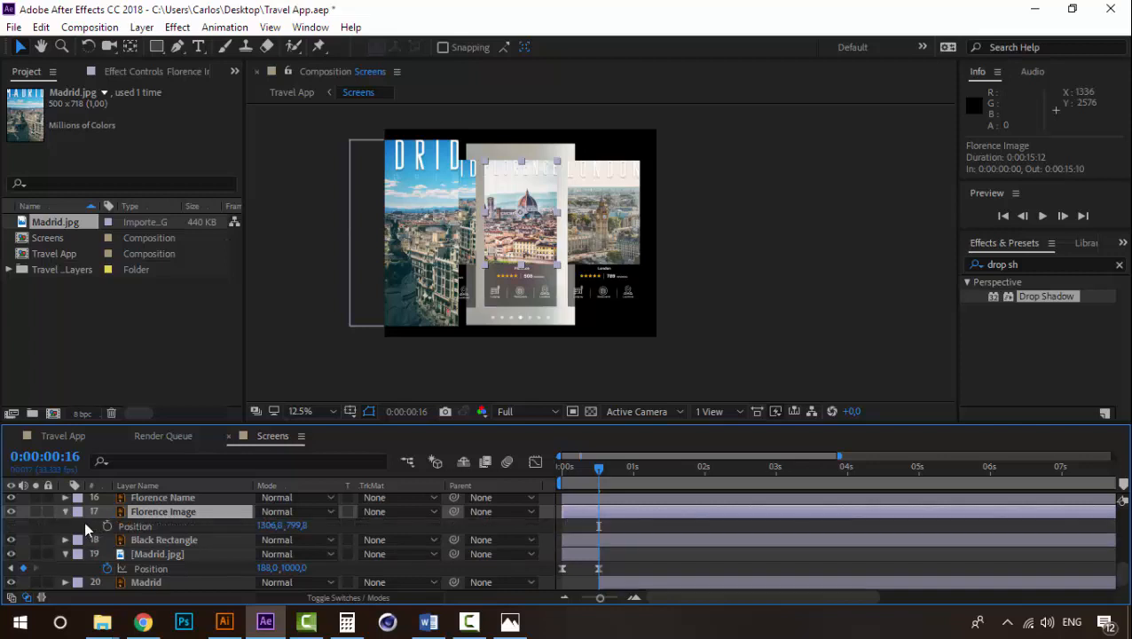
{"action": "key", "text": "s"}
{"action": "left_click", "coordinate": [107, 526]}
{"action": "key", "text": "shift+p"}
{"action": "left_click", "coordinate": [616, 537]}
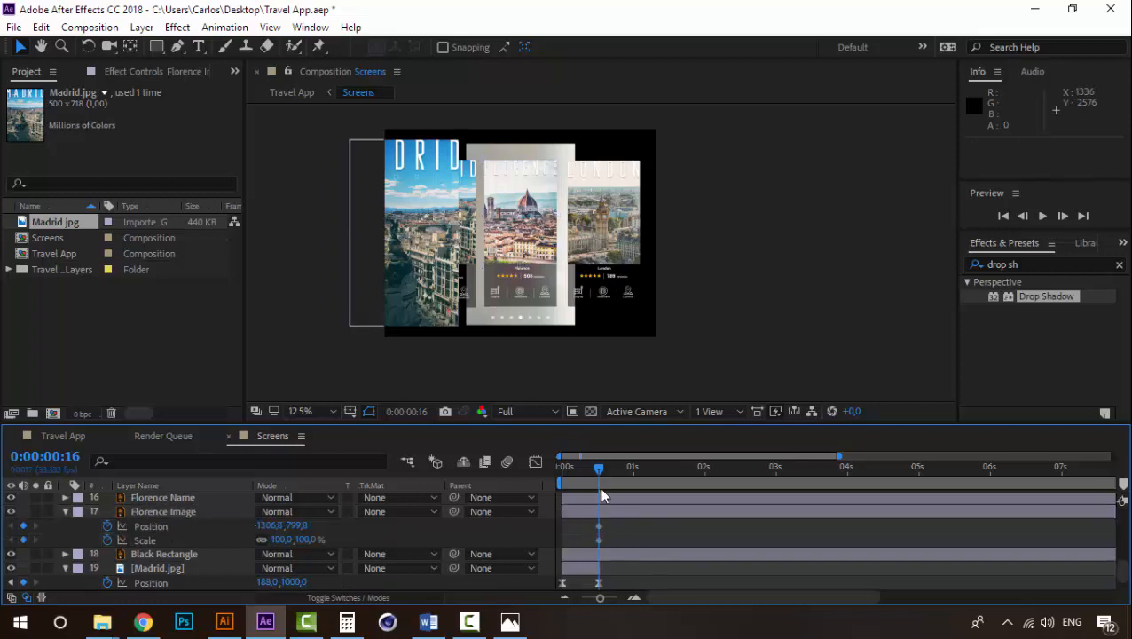
Step: Add position and scale keyframes to the Florence Image layer at 0:00:00:00
{"action": "mouse_move", "coordinate": [596, 469]}
{"action": "left_mouse_down"}
{"action": "mouse_move", "coordinate": [561, 469]}
{"action": "mouse_move", "coordinate": [599, 470]}
{"action": "left_mouse_up"}
{"action": "left_click_drag", "start_coordinate": [609, 525], "coordinate": [590, 547]}
{"action": "left_click", "coordinate": [611, 528]}
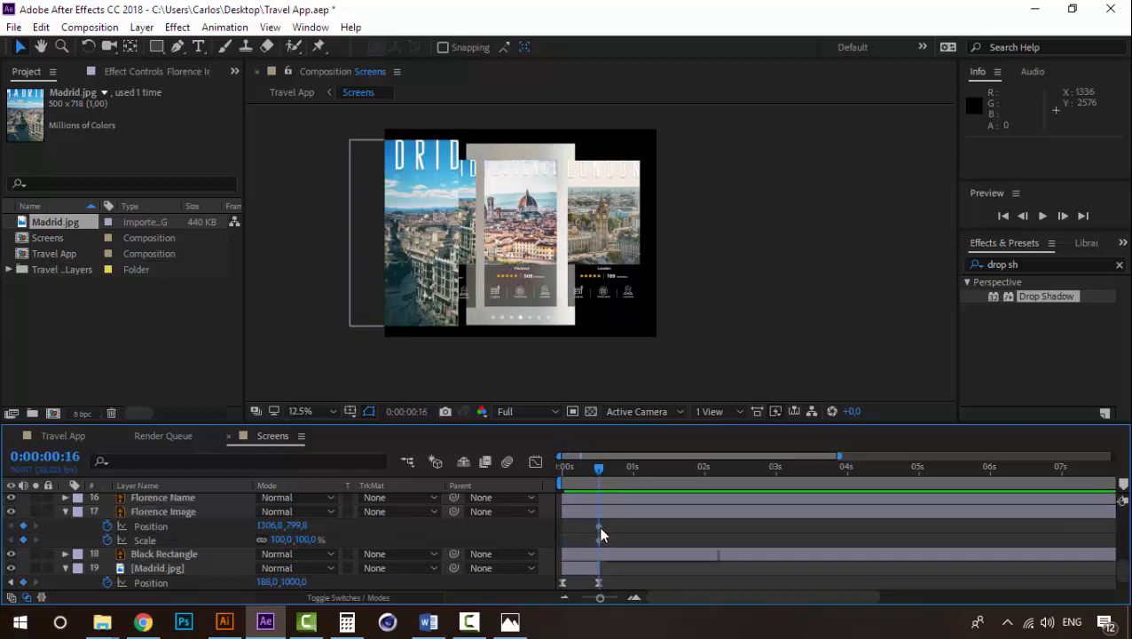
{"action": "key", "text": "Home"}
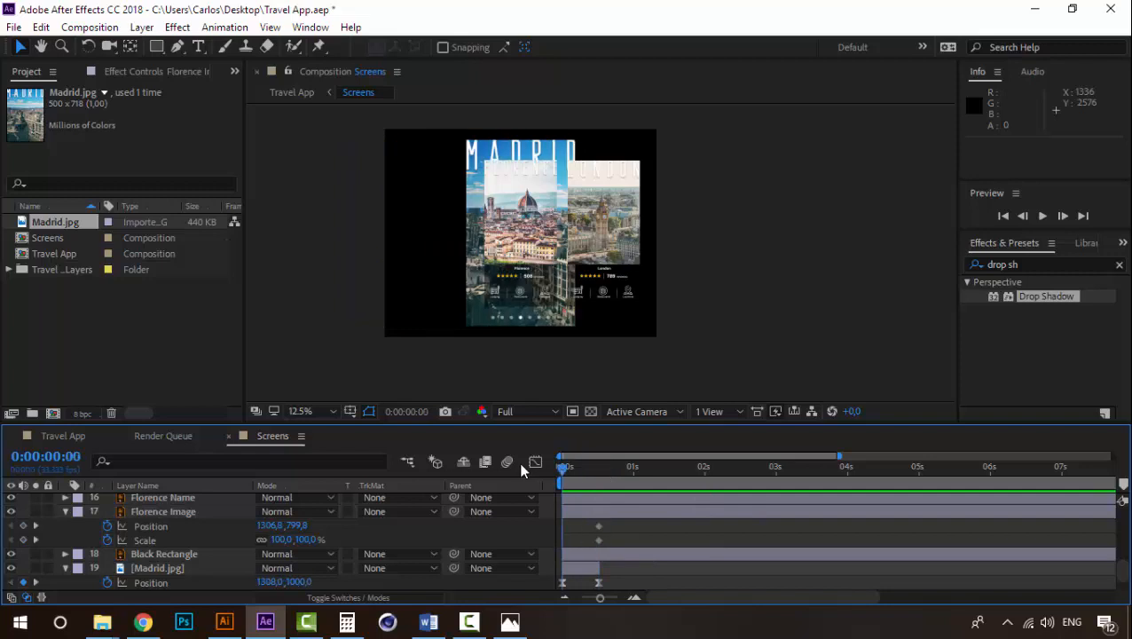
{"action": "left_click", "coordinate": [23, 526]}
{"action": "left_click", "coordinate": [23, 540]}
Step: Apply Easy Ease to all position and scale keyframes of the Florence Image layer
{"action": "left_click_drag", "start_coordinate": [650, 531], "coordinate": [531, 547]}
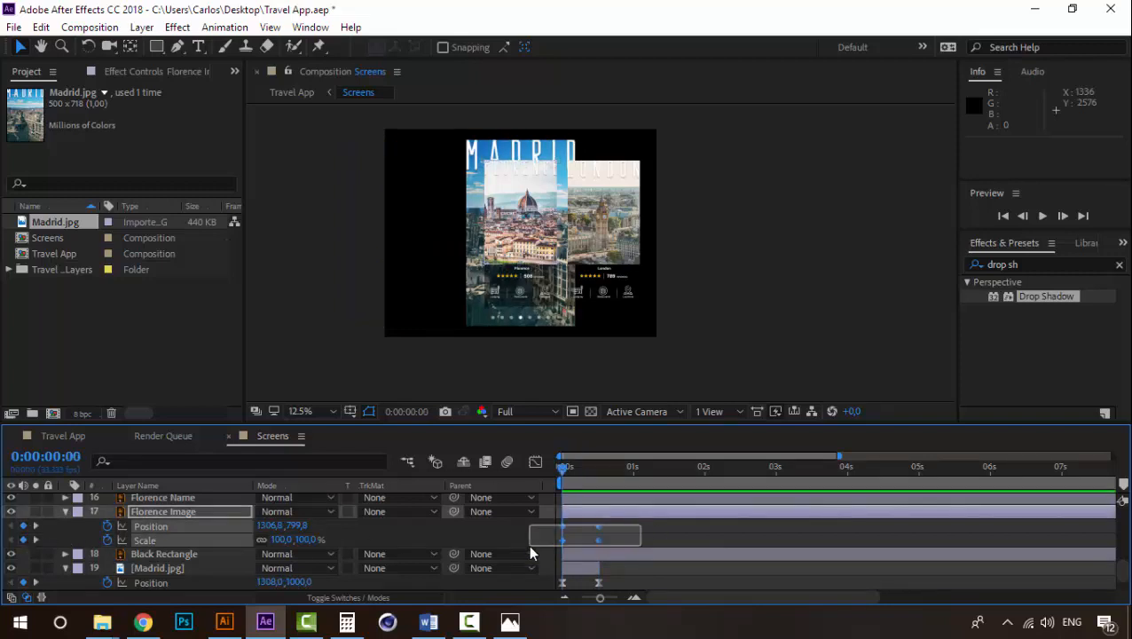
{"action": "right_click", "coordinate": [600, 538]}
{"action": "mouse_move", "coordinate": [705, 525]}
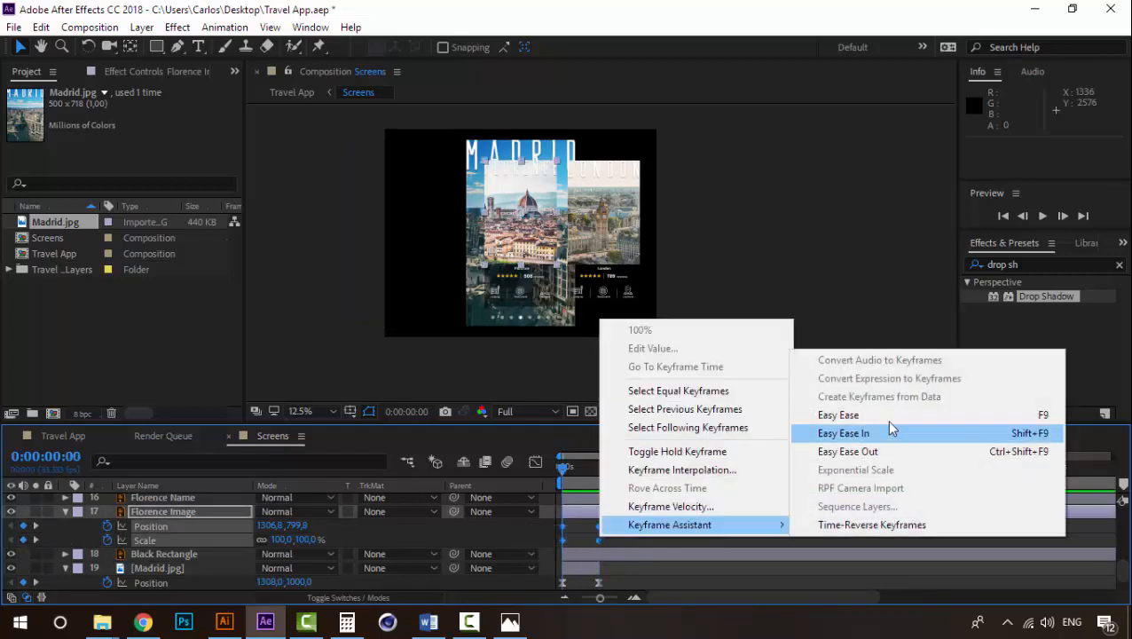
{"action": "left_click", "coordinate": [843, 433]}
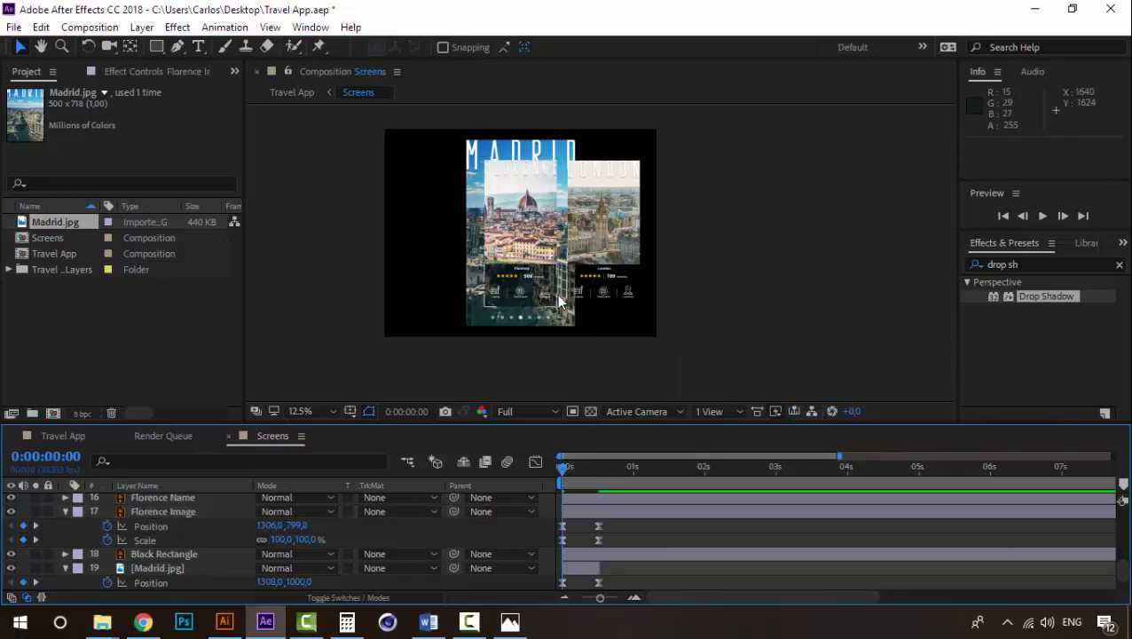
Step: Solo the Florence Image, Madrid.jpg and Base layers in the Screens composition
{"action": "scroll", "coordinate": [545, 297], "scroll_direction": "up", "scroll_amount": 2}
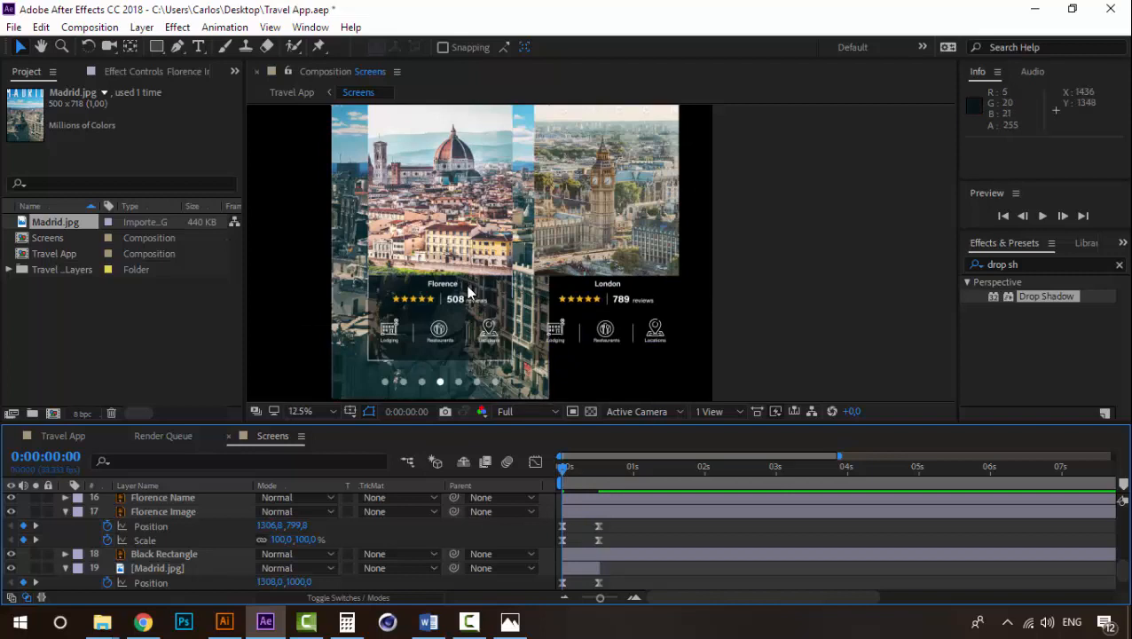
{"action": "scroll", "coordinate": [468, 290], "scroll_direction": "down", "scroll_amount": 2}
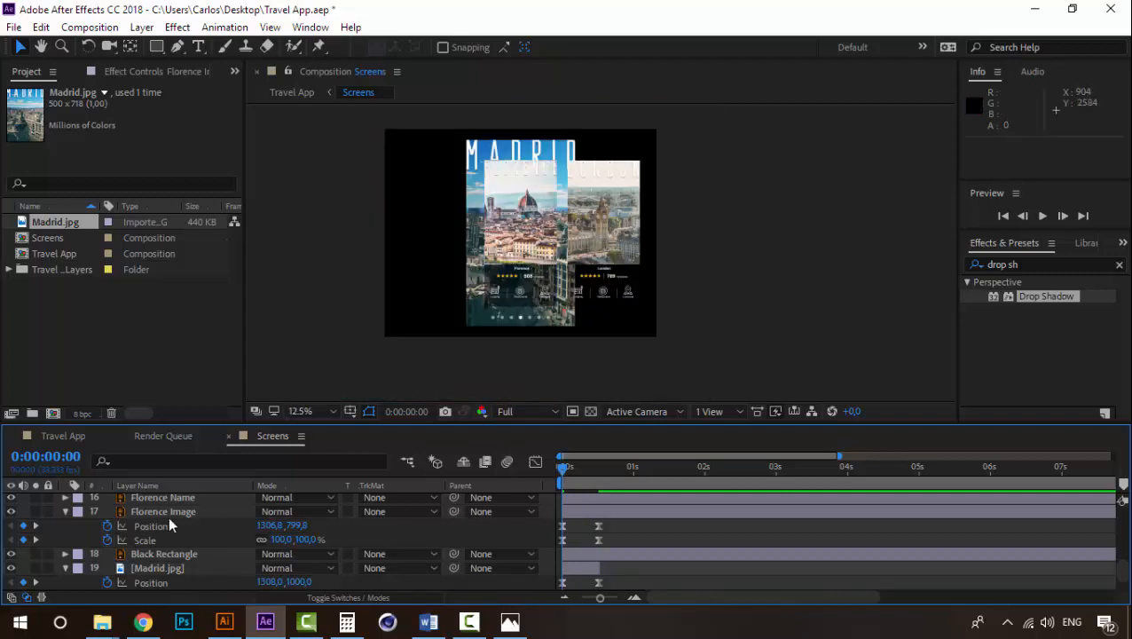
{"action": "scroll", "coordinate": [129, 533], "scroll_direction": "up", "scroll_amount": 2}
{"action": "left_click", "coordinate": [145, 538]}
{"action": "left_click", "coordinate": [151, 554]}
{"action": "scroll", "coordinate": [150, 551], "scroll_direction": "down", "scroll_amount": 2}
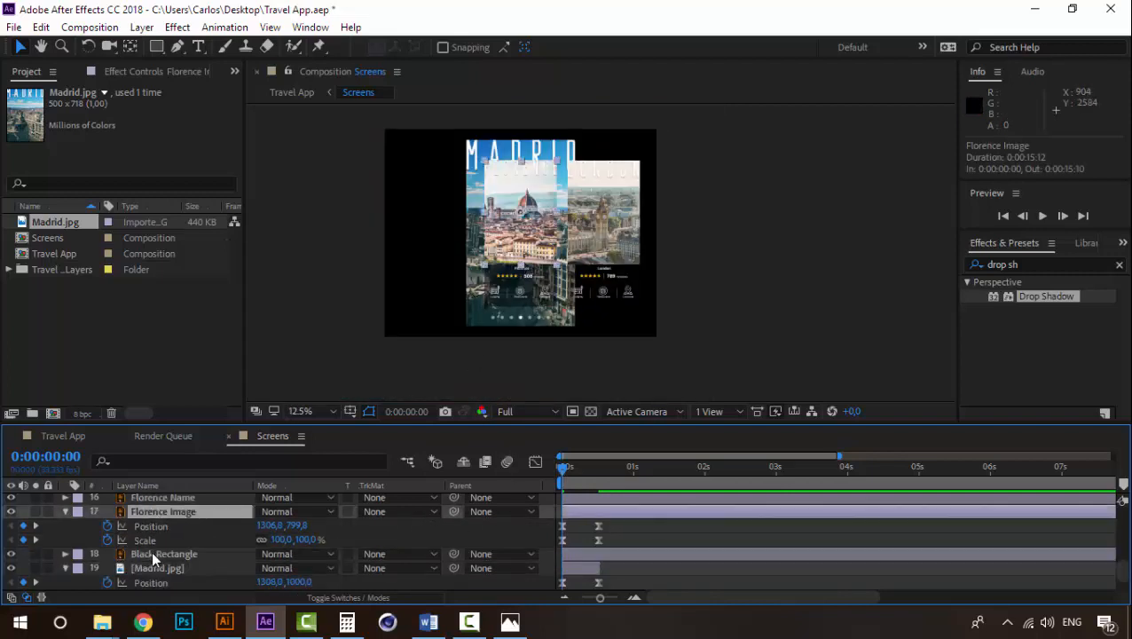
{"action": "left_click", "coordinate": [36, 511]}
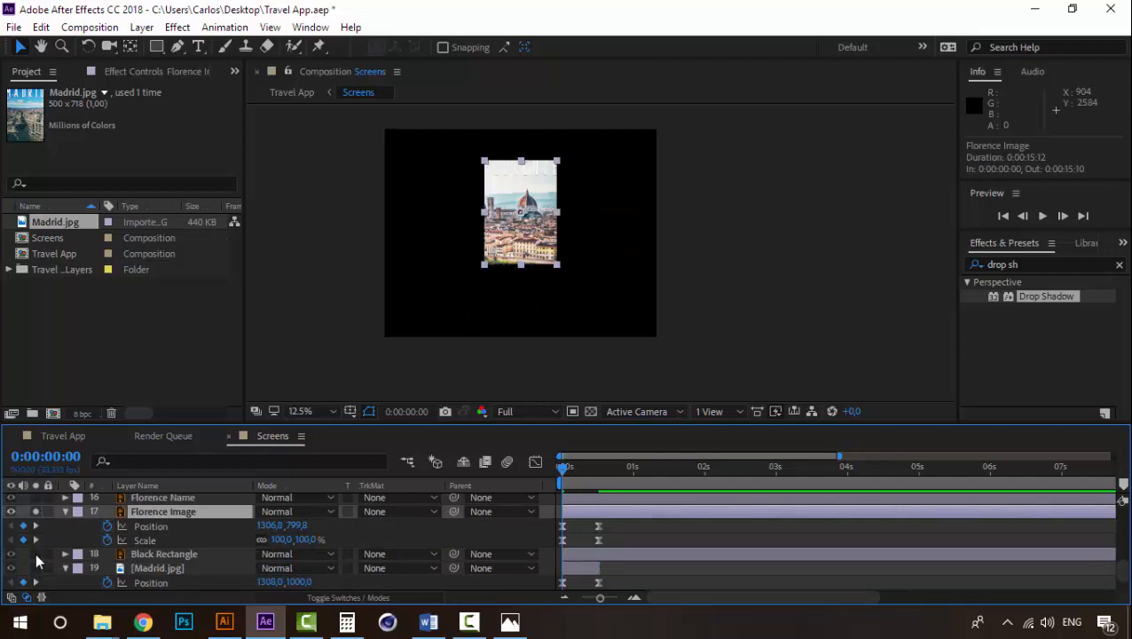
{"action": "left_click", "coordinate": [36, 568]}
{"action": "scroll", "coordinate": [38, 570], "scroll_direction": "down", "scroll_amount": 2}
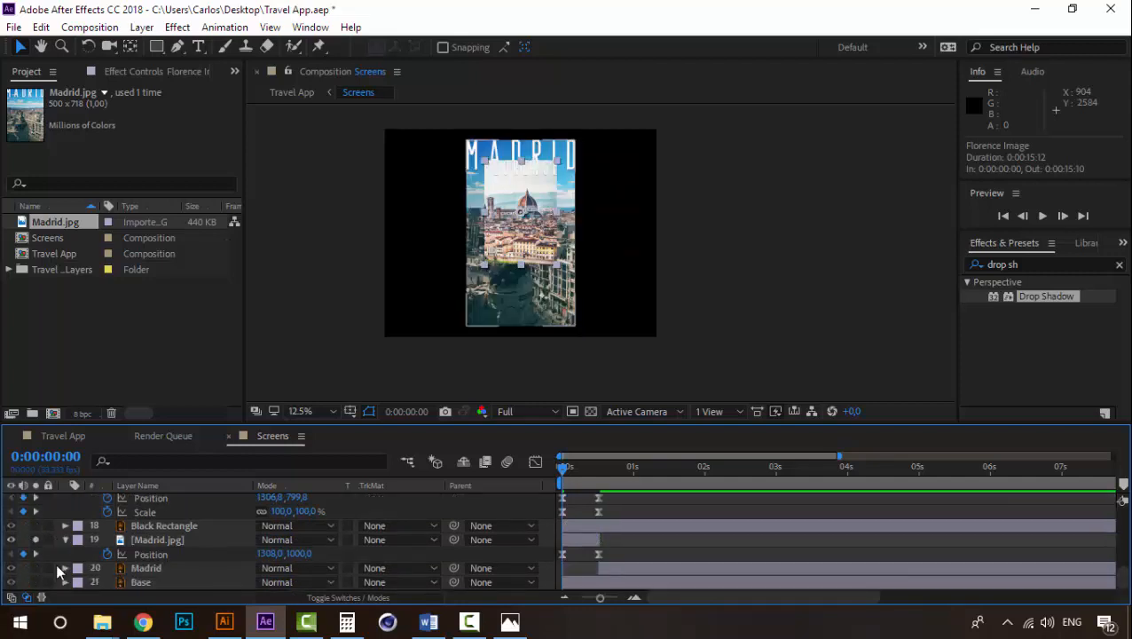
{"action": "left_click", "coordinate": [37, 581]}
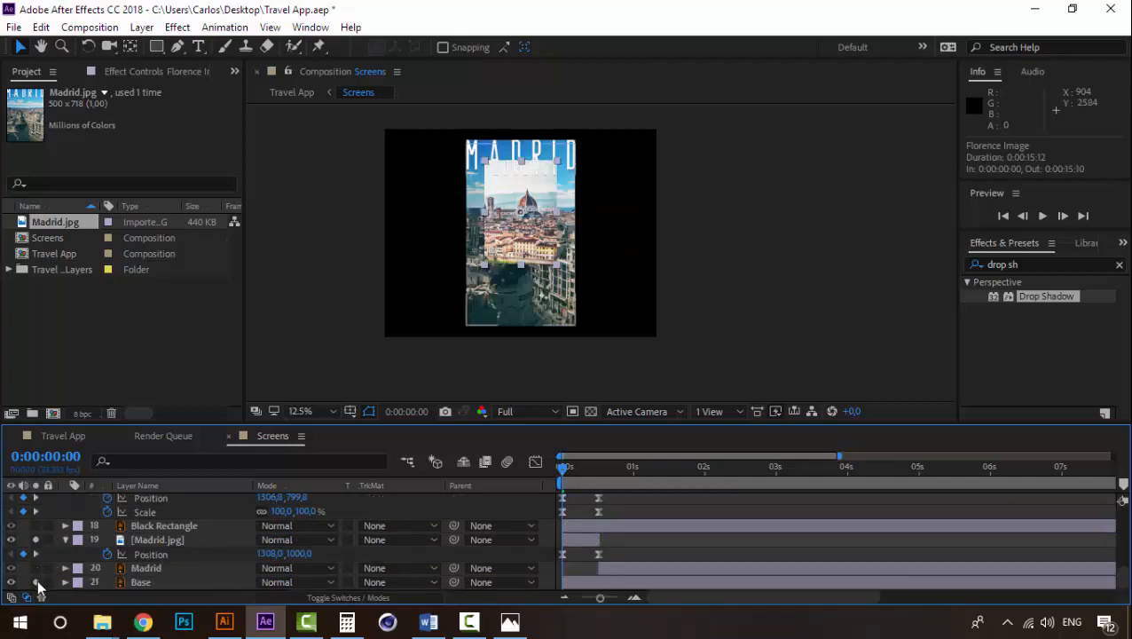
Step: Enlarge the Florence Image at 0:00:00:00 to a non-uniform scale of 148, 142%, matching the Madrid picture's width
{"action": "left_click", "coordinate": [723, 336]}
{"action": "left_click", "coordinate": [522, 233]}
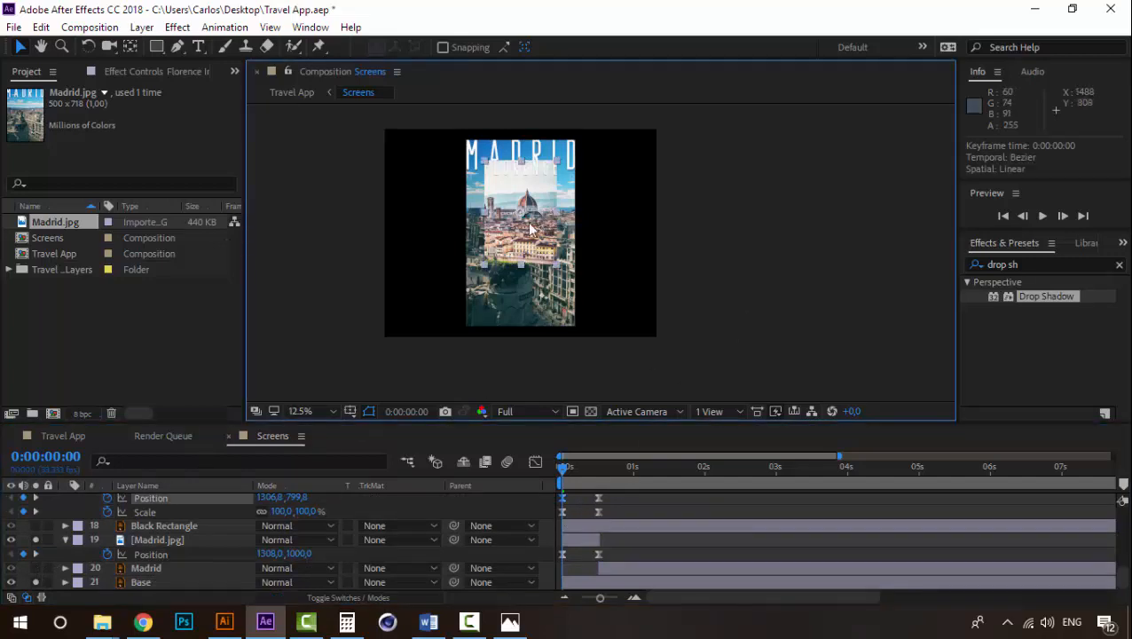
{"action": "scroll", "coordinate": [619, 319], "scroll_direction": "up", "scroll_amount": 1}
{"action": "scroll", "coordinate": [550, 310], "scroll_direction": "down", "scroll_amount": 1}
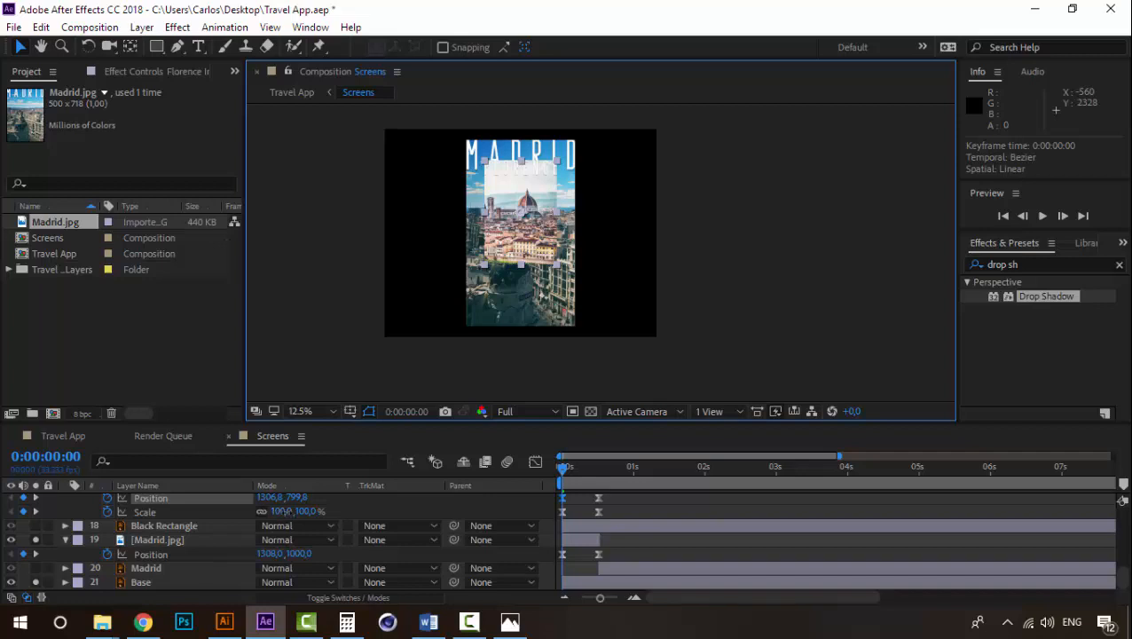
{"action": "left_click_drag", "start_coordinate": [284, 511], "coordinate": [309, 508]}
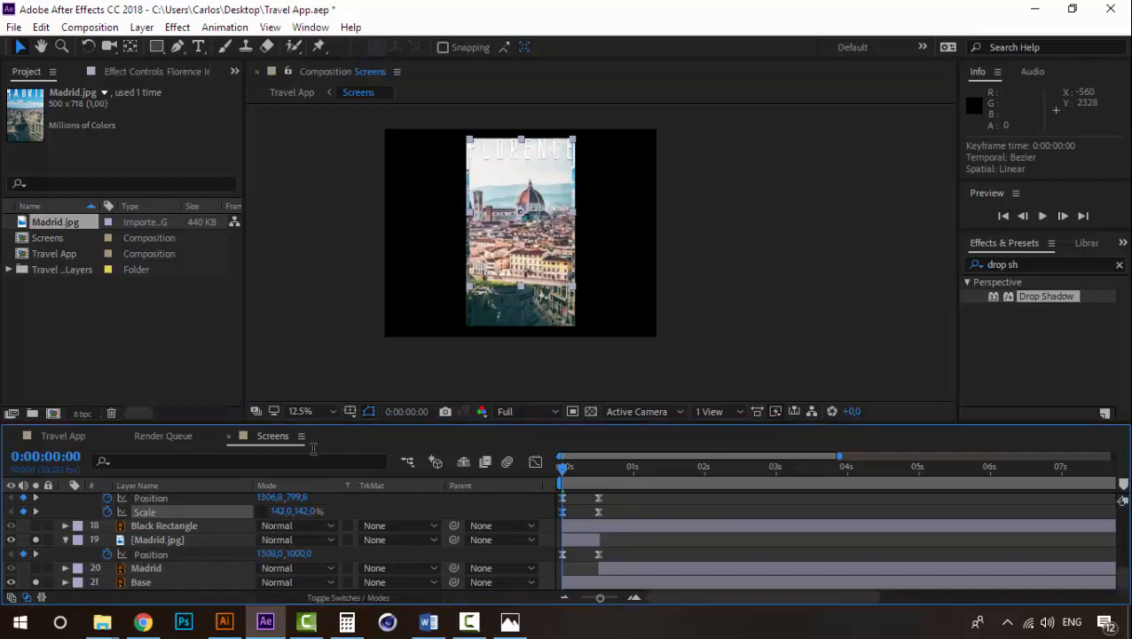
{"action": "left_click_drag", "start_coordinate": [276, 512], "coordinate": [286, 515]}
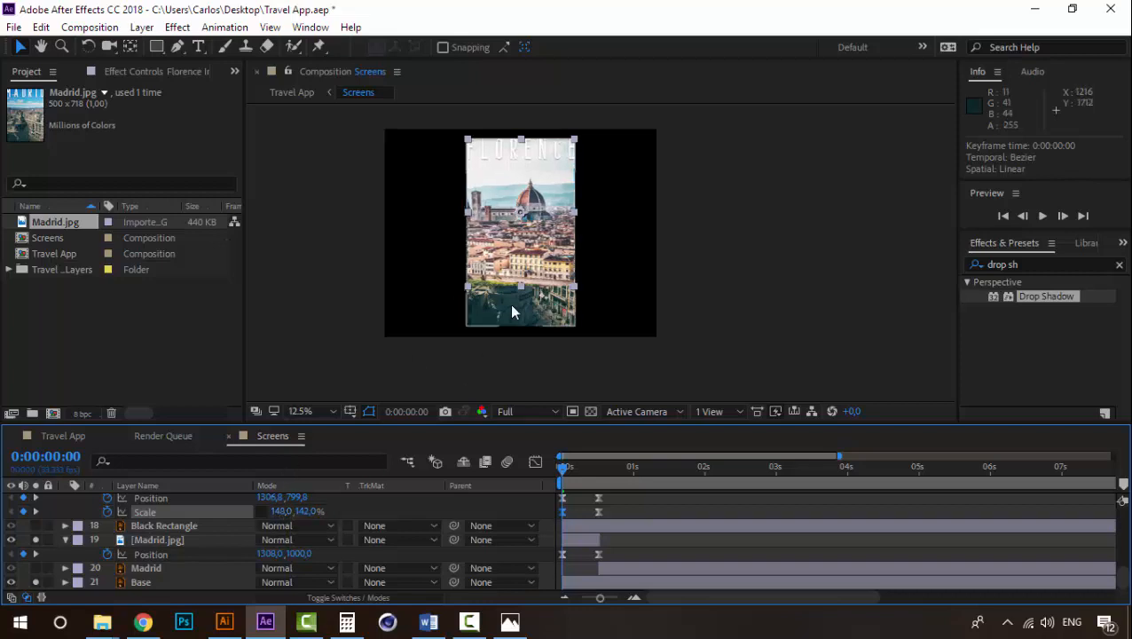
Step: Stretch the Florence Image vertically to 182% and move it down to position 1306.8, 983.8, so it covers the Madrid picture
{"action": "left_click_drag", "start_coordinate": [521, 288], "coordinate": [520, 314]}
{"action": "left_click_drag", "start_coordinate": [551, 228], "coordinate": [698, 248]}
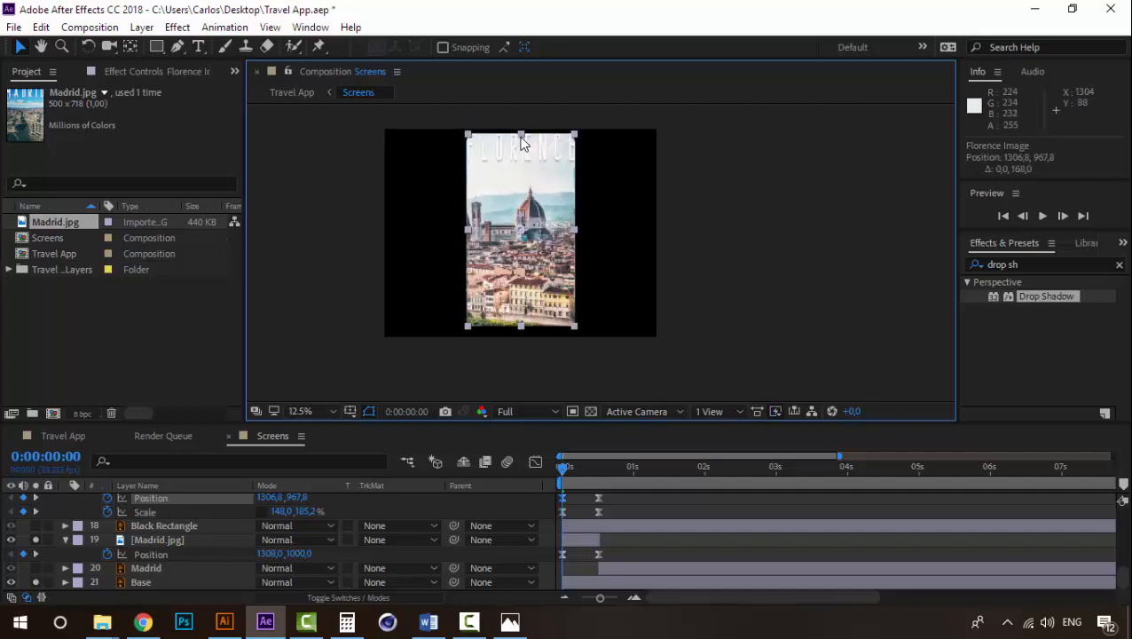
{"action": "left_click_drag", "start_coordinate": [521, 136], "coordinate": [520, 142]}
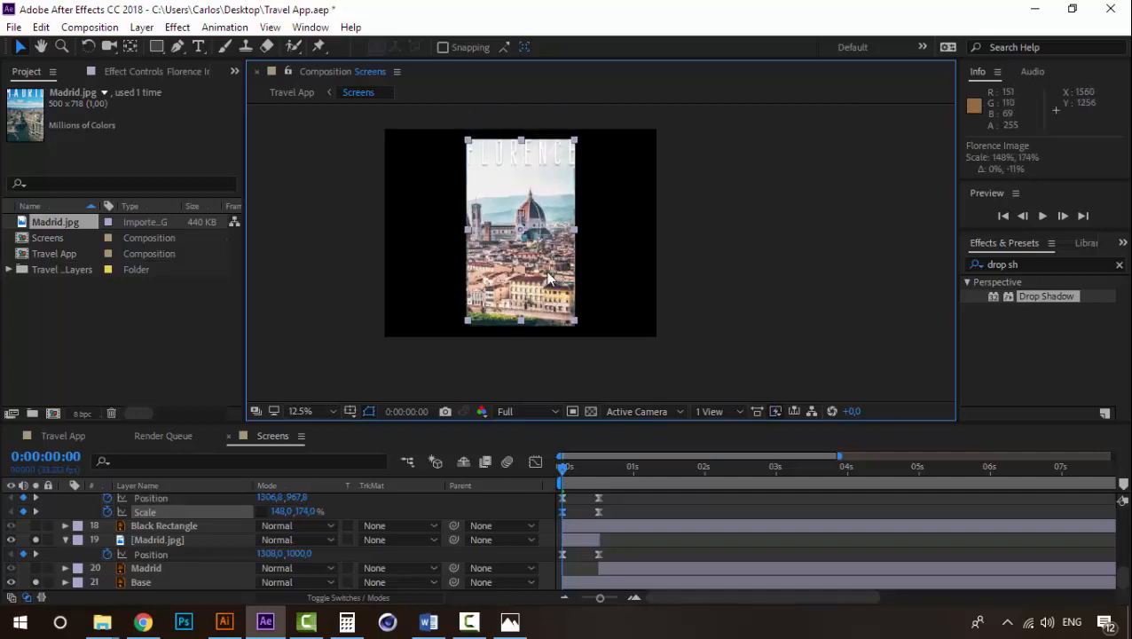
{"action": "left_click_drag", "start_coordinate": [521, 322], "coordinate": [523, 332]}
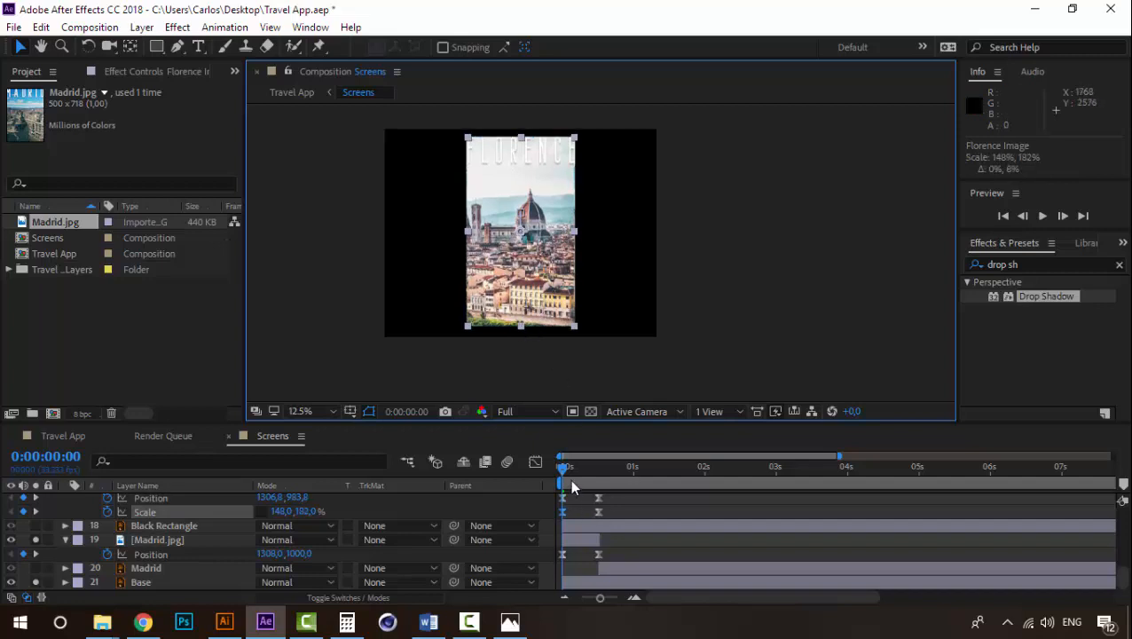
Step: At 0:00:00:00, move the Florence Image horizontally to 2338.8, 983.8, flush against the right edge of the Madrid picture
{"action": "mouse_move", "coordinate": [560, 467]}
{"action": "left_mouse_down"}
{"action": "mouse_move", "coordinate": [596, 461]}
{"action": "mouse_move", "coordinate": [556, 462]}
{"action": "left_mouse_up"}
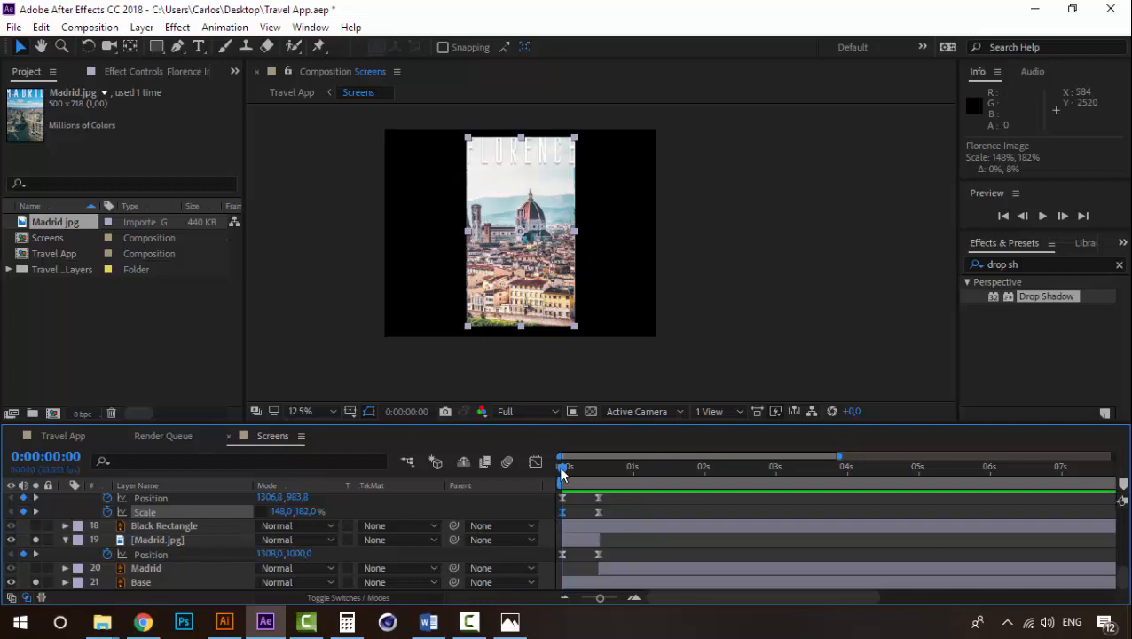
{"action": "left_click_drag", "start_coordinate": [496, 174], "coordinate": [603, 179]}
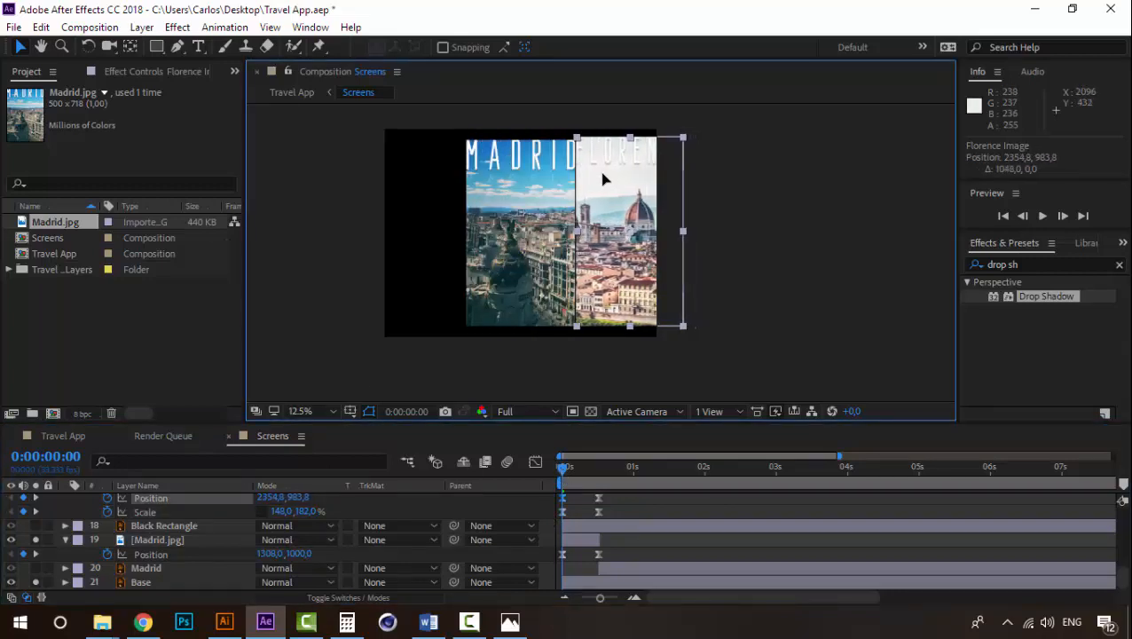
{"action": "key", "text": "Left"}
{"action": "key", "text": "Left"}
{"action": "left_click", "coordinate": [563, 466]}
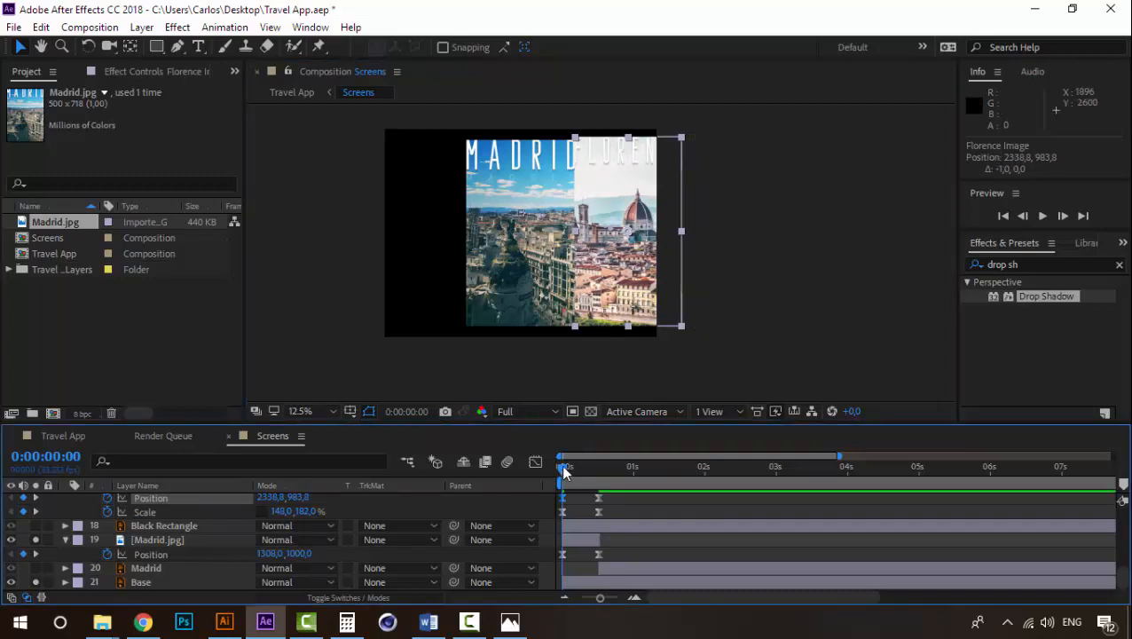
Step: Move Florence Image's end keyframes to 0:00:01:00, and keyframe scale 148, 182% and position 1314.8, 983.8 at 0:00:00:16
{"action": "key", "text": "space"}
{"action": "left_click_drag", "start_coordinate": [563, 467], "coordinate": [600, 464]}
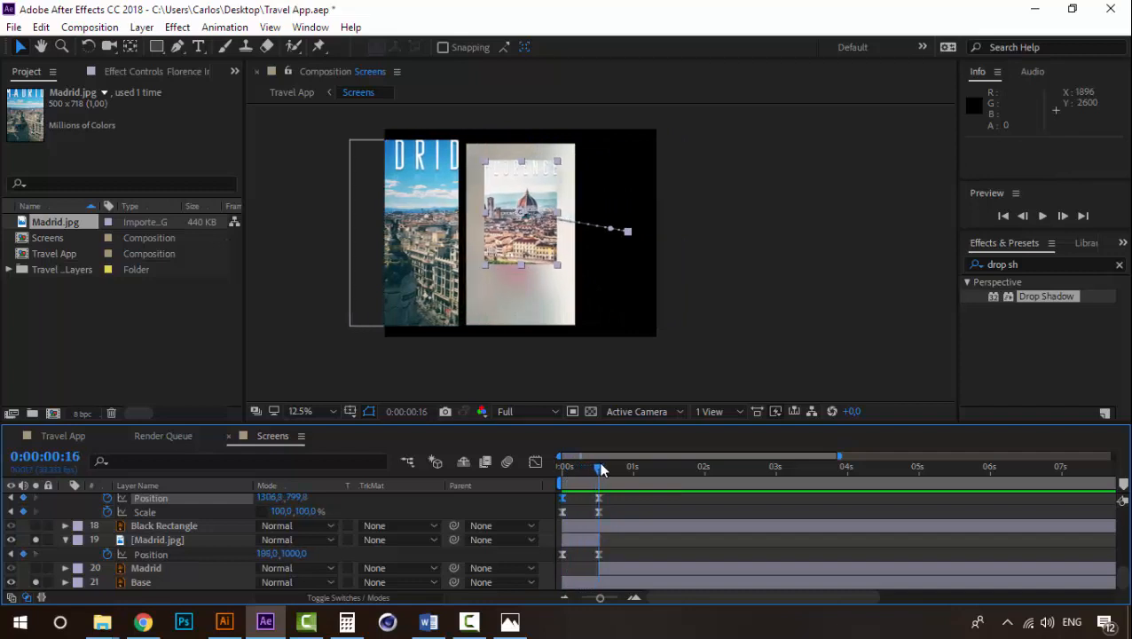
{"action": "left_click", "coordinate": [599, 512]}
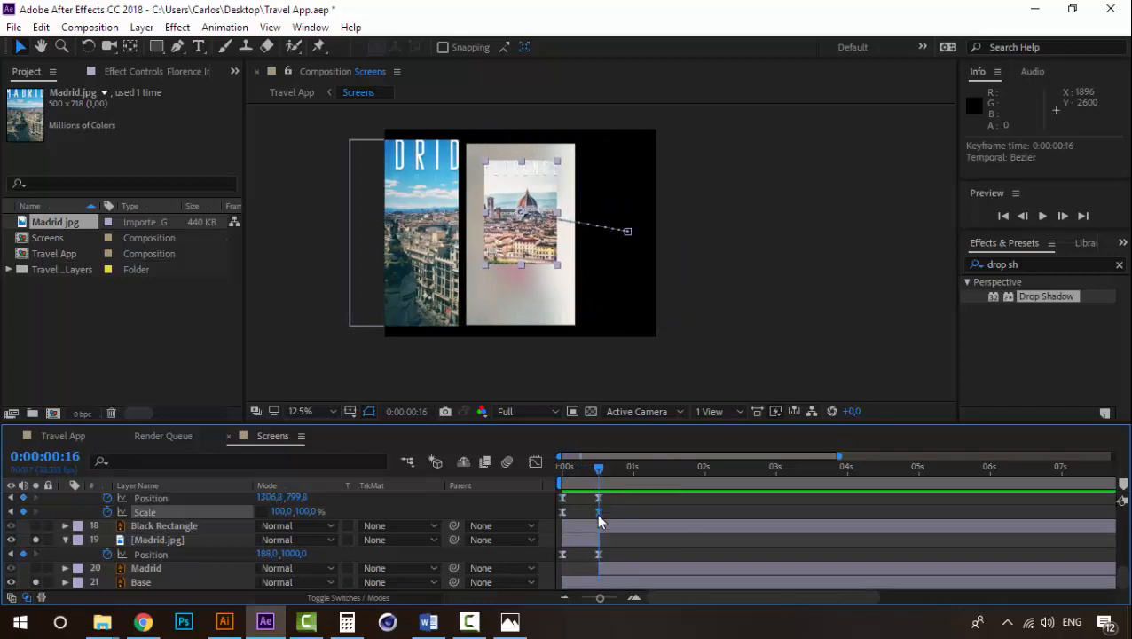
{"action": "left_click_drag", "start_coordinate": [599, 512], "coordinate": [637, 511]}
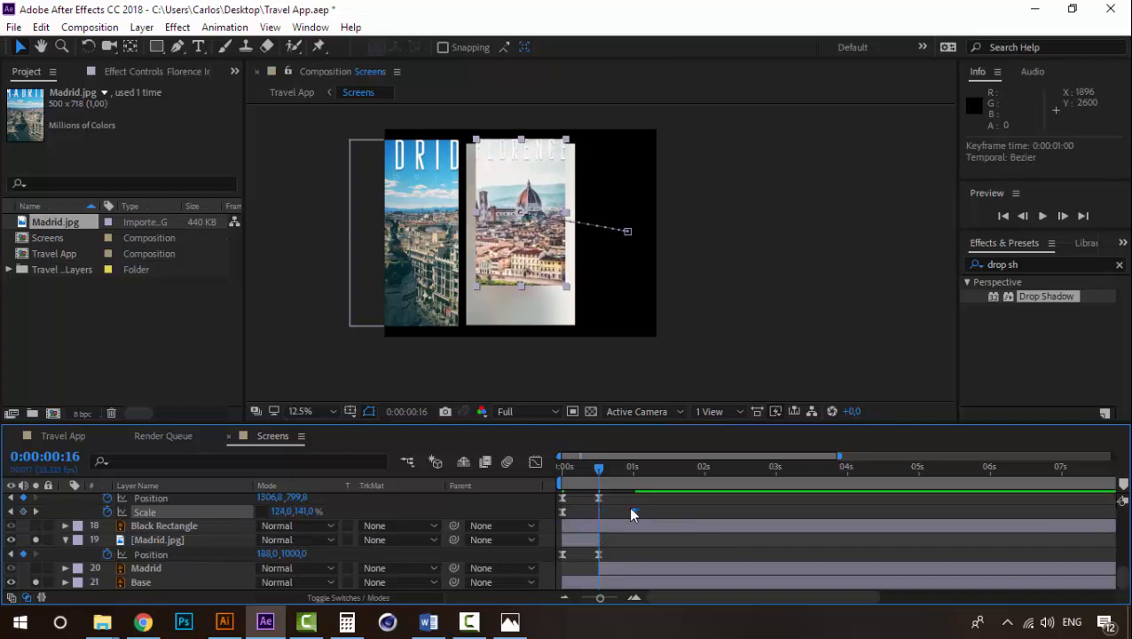
{"action": "left_click", "coordinate": [562, 512]}
{"action": "key", "text": "ctrl+c"}
{"action": "key", "text": "ctrl+v"}
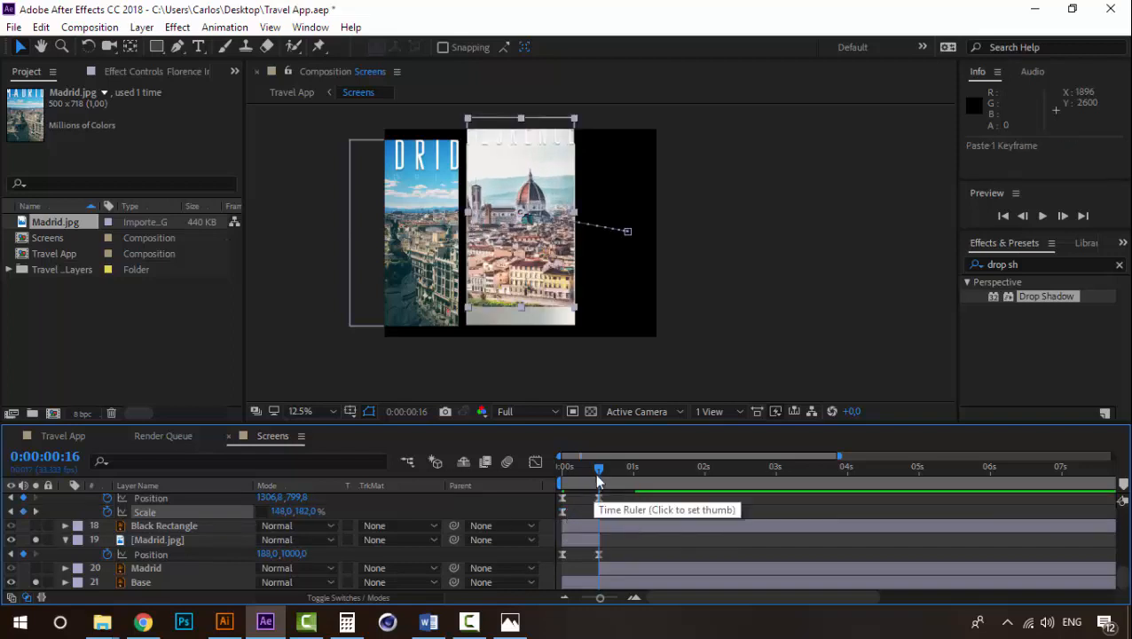
{"action": "left_click_drag", "start_coordinate": [598, 472], "coordinate": [546, 460]}
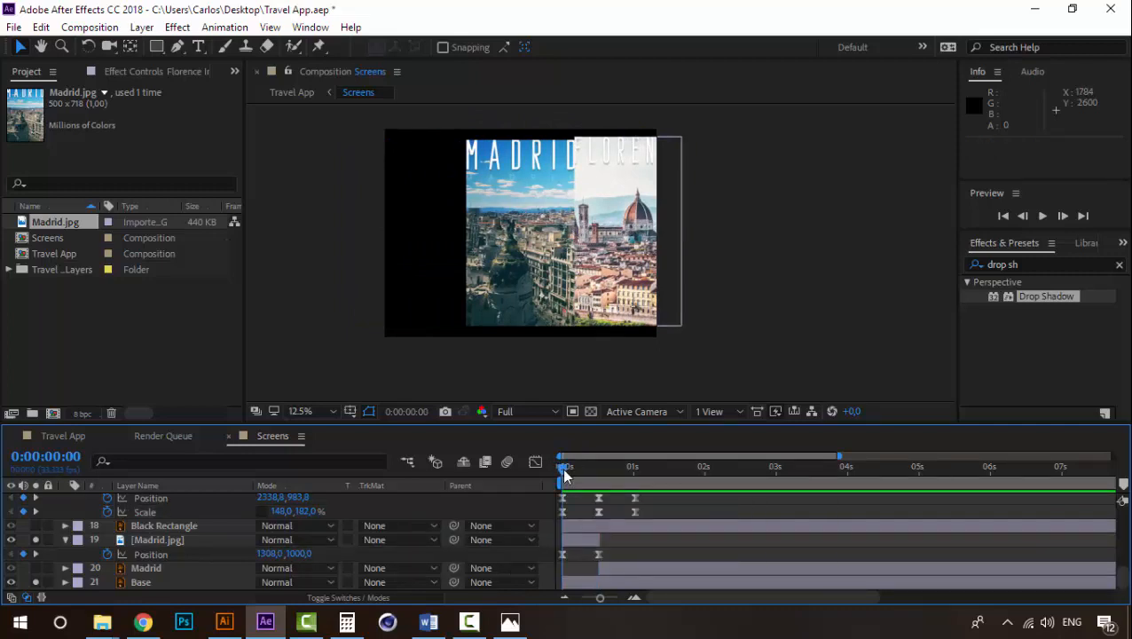
{"action": "left_click_drag", "start_coordinate": [564, 469], "coordinate": [602, 472]}
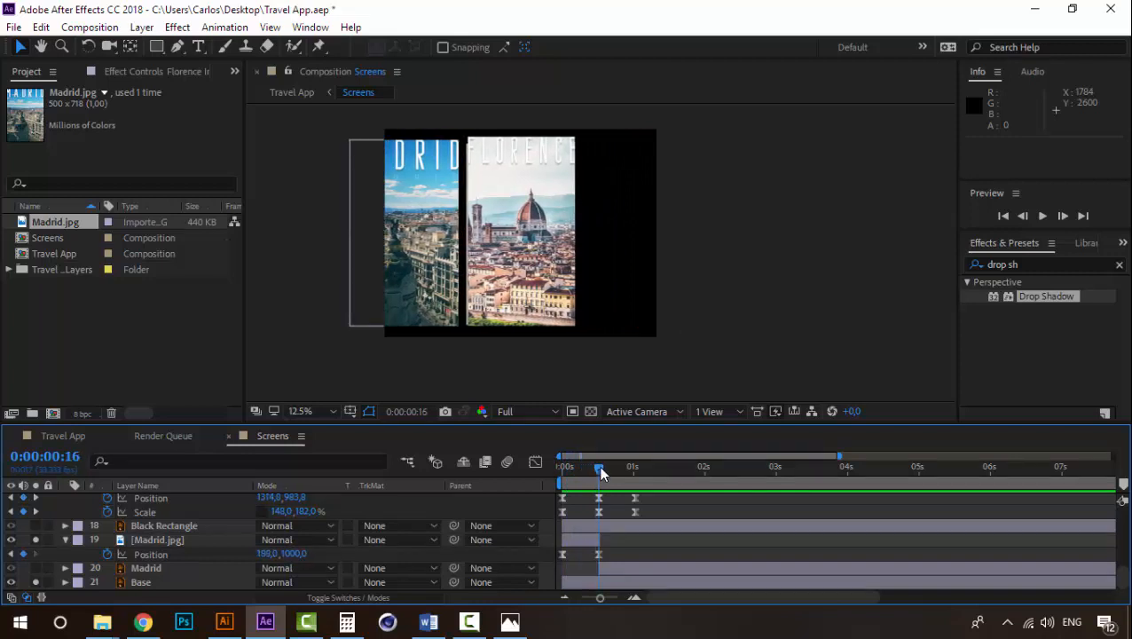
Step: Try nudging the Florence Image slightly to the left at 0:00:00:16 and move it back
{"action": "mouse_move", "coordinate": [596, 468]}
{"action": "left_mouse_down"}
{"action": "mouse_move", "coordinate": [545, 463]}
{"action": "mouse_move", "coordinate": [596, 463]}
{"action": "left_mouse_up"}
{"action": "left_click", "coordinate": [159, 499]}
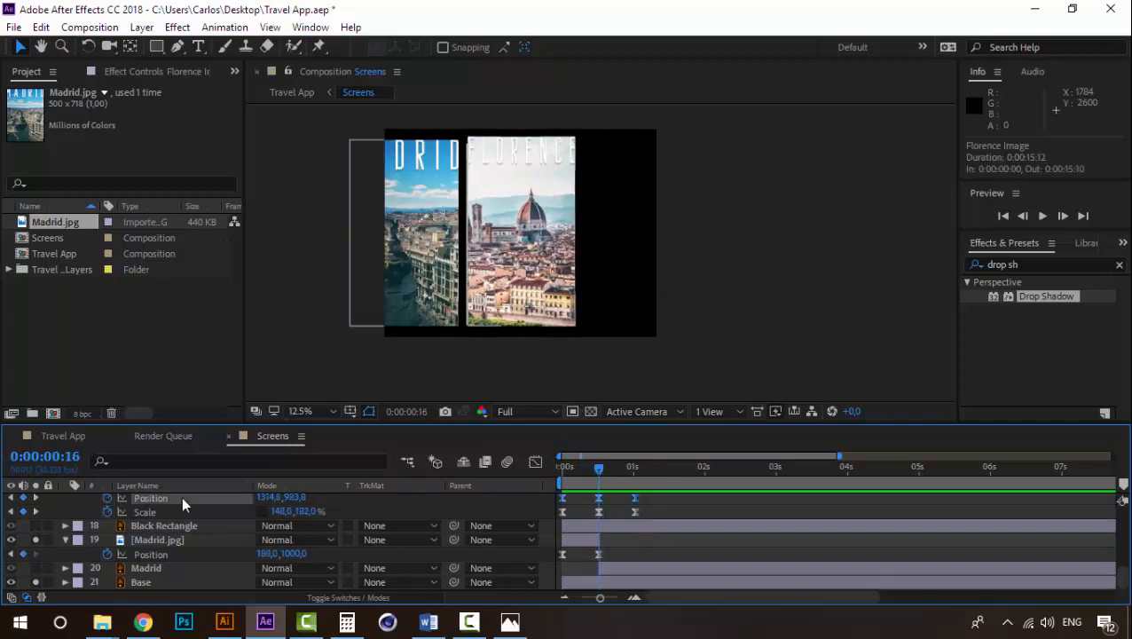
{"action": "left_click", "coordinate": [695, 510]}
{"action": "left_click", "coordinate": [548, 258]}
{"action": "key", "text": "Left"}
{"action": "key", "text": "Left"}
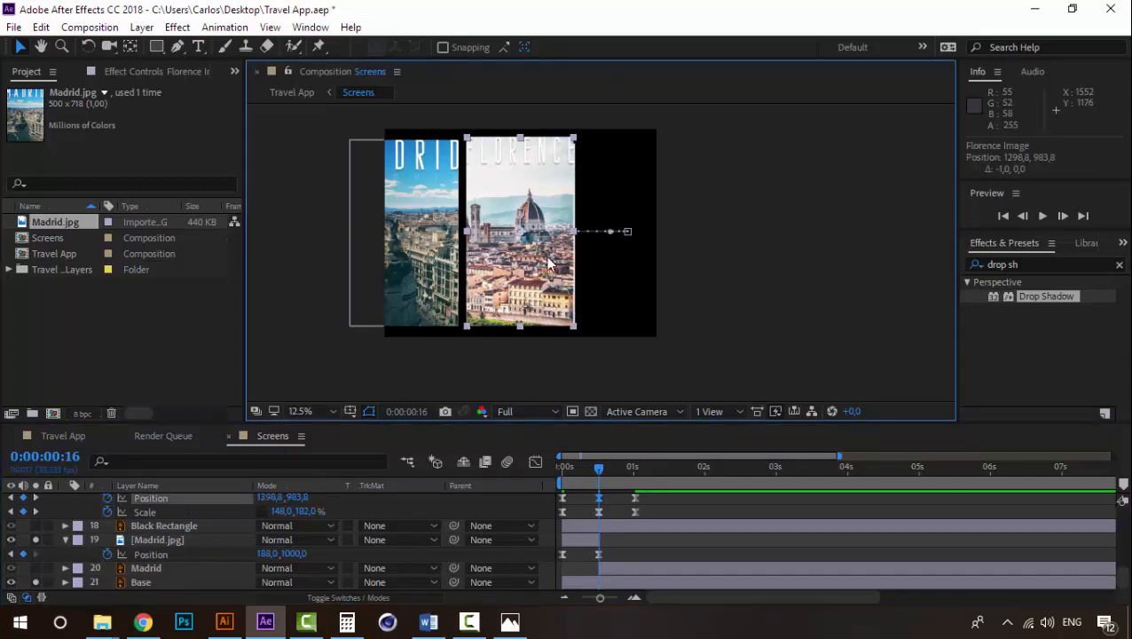
{"action": "key", "text": "Right"}
{"action": "key", "text": "Right"}
{"action": "left_click", "coordinate": [600, 472]}
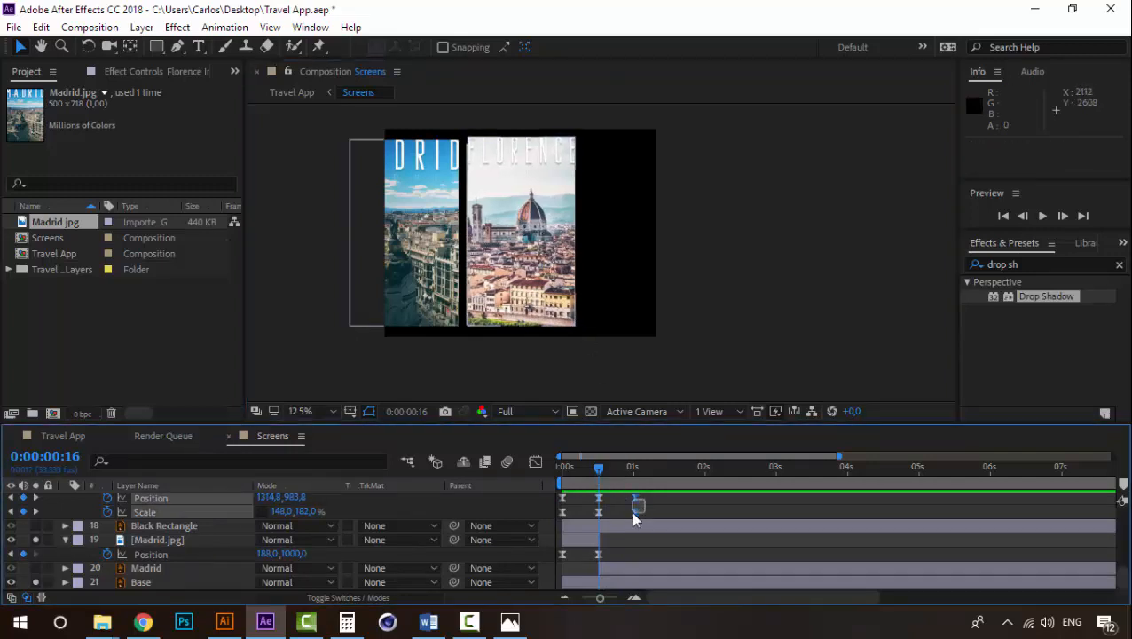
Step: Shift Florence Image's end keyframes to about 1.5 seconds and copy its 0:00:00:16 position and scale keyframes to about one second
{"action": "left_click_drag", "start_coordinate": [635, 499], "coordinate": [584, 517]}
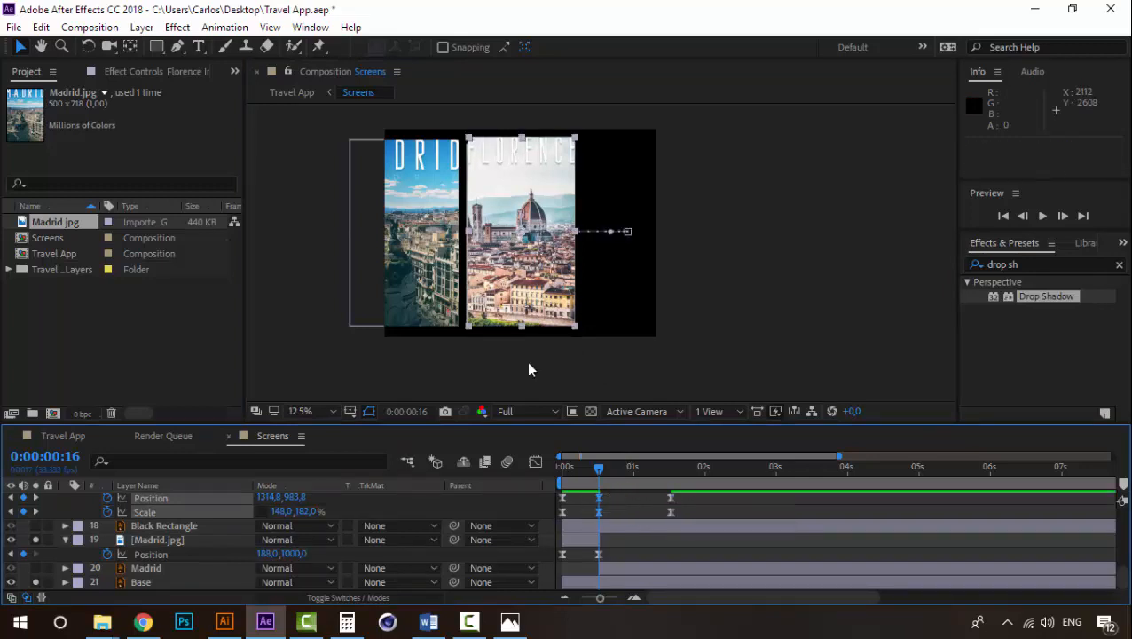
{"action": "key", "text": "ctrl+c"}
{"action": "left_click", "coordinate": [633, 466]}
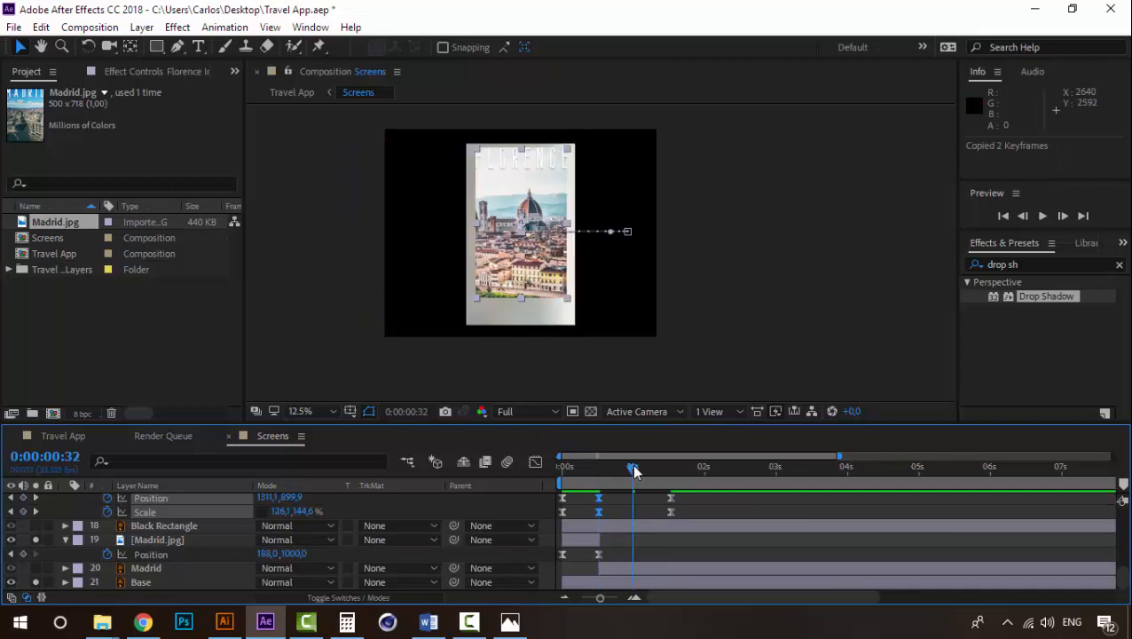
{"action": "key", "text": "ctrl+v"}
Step: Play the soloed Madrid and Florence transition from the start and inspect the frame at 0:00:00:16
{"action": "left_click_drag", "start_coordinate": [635, 470], "coordinate": [557, 464]}
{"action": "key", "text": "space"}
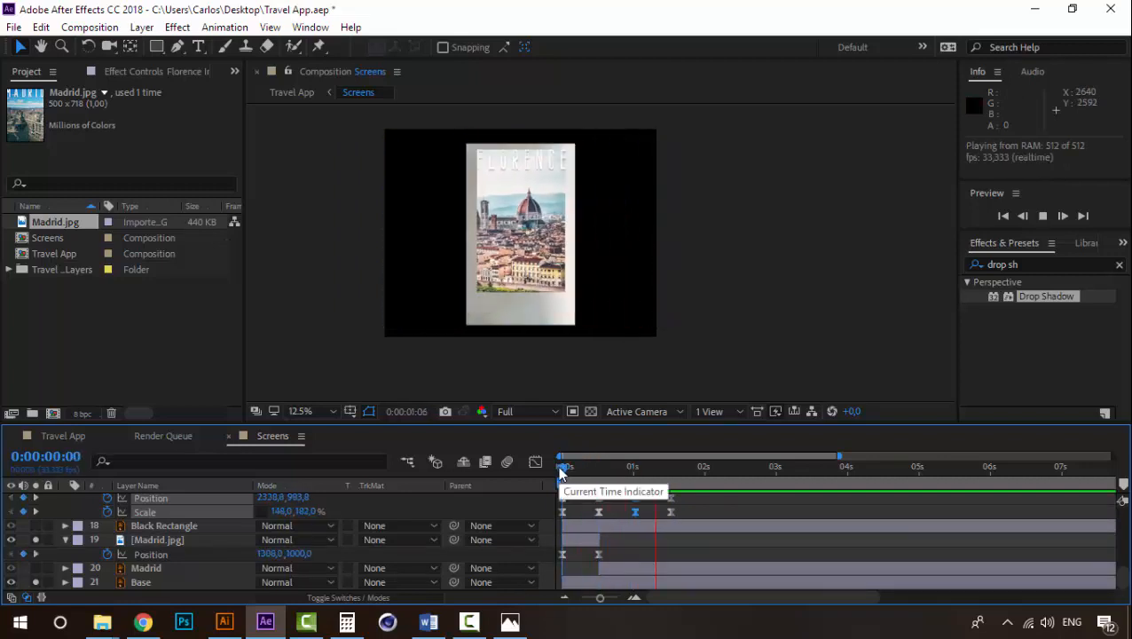
{"action": "key", "text": "space"}
{"action": "key", "text": "space"}
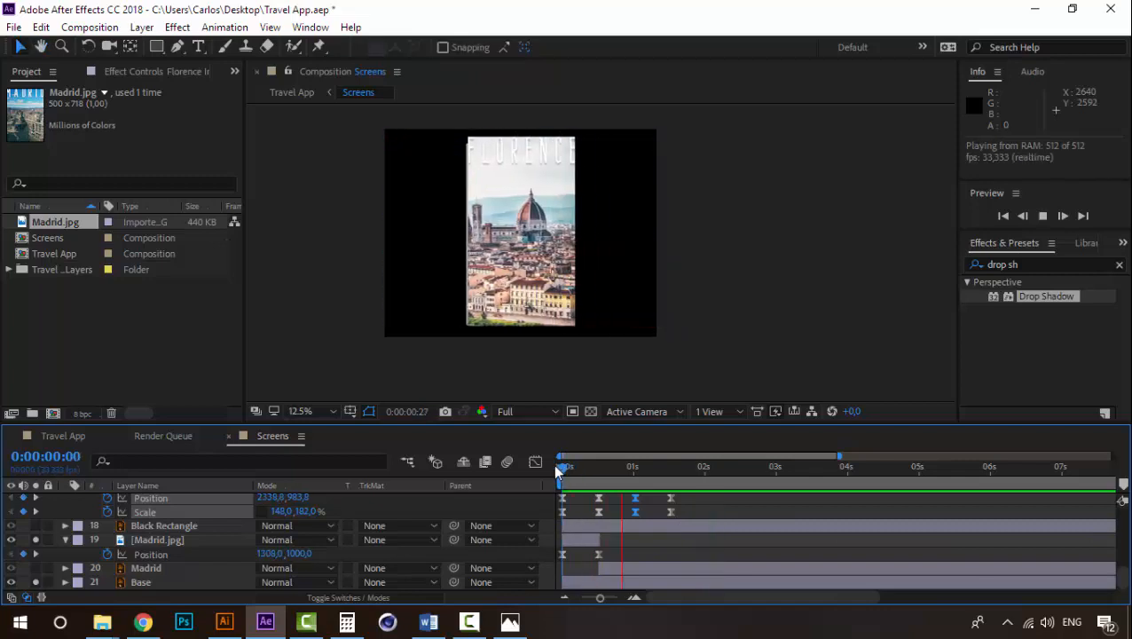
{"action": "left_click", "coordinate": [597, 468]}
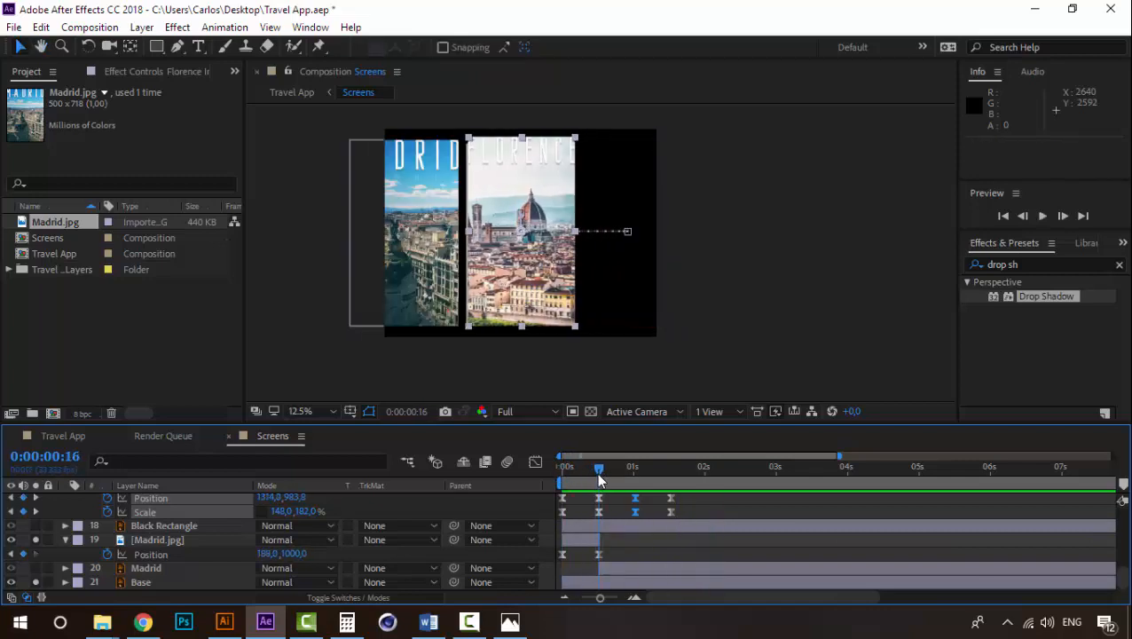
Step: Play the Madrid to Florence transition in the Screens composition from its first frame
{"action": "left_click", "coordinate": [600, 477]}
{"action": "left_click", "coordinate": [600, 478]}
{"action": "left_click_drag", "start_coordinate": [600, 479], "coordinate": [559, 470]}
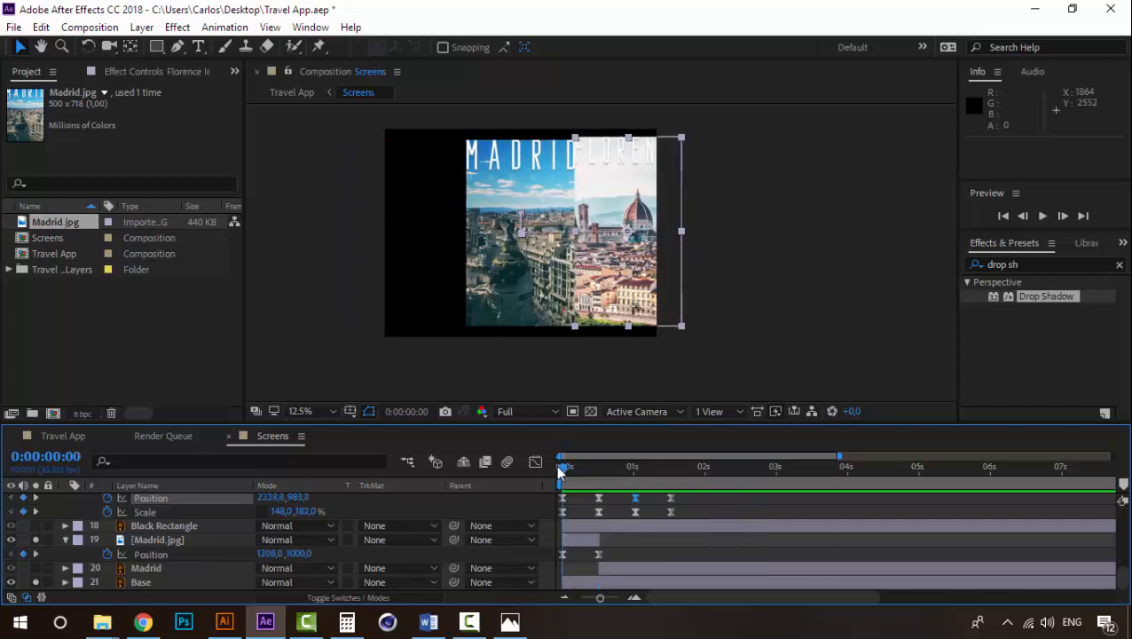
{"action": "key", "text": "space"}
{"action": "key", "text": "space"}
{"action": "key", "text": "space"}
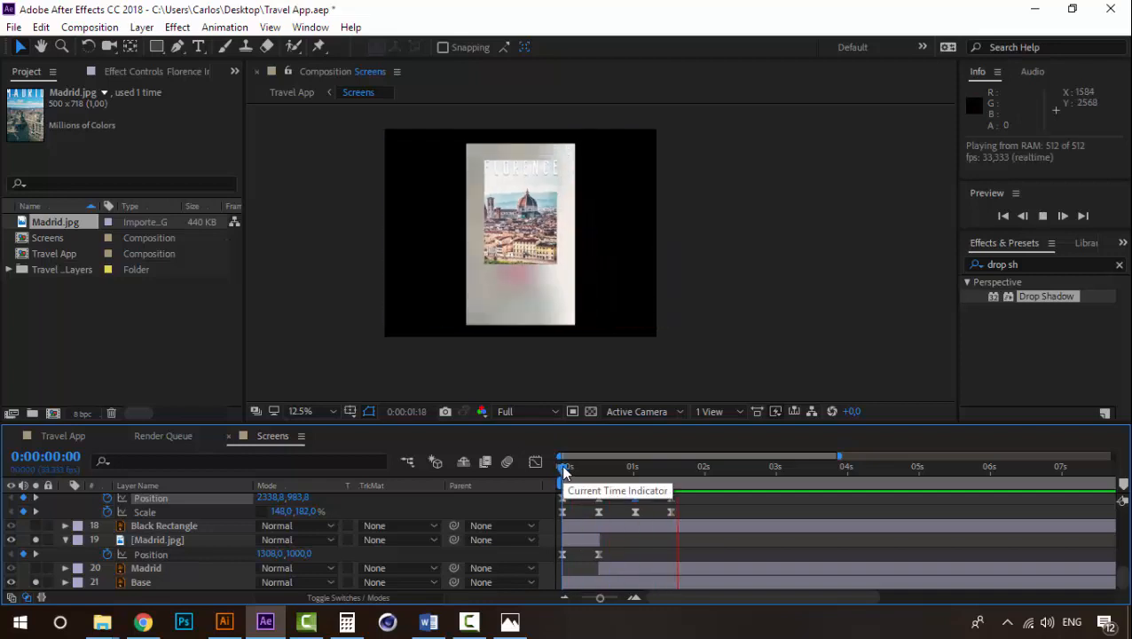
Step: At 0:00:01:17, reveal Florence Image's position and scale keyframes, and solo the Madrid card layer
{"action": "left_click_drag", "start_coordinate": [561, 464], "coordinate": [668, 473]}
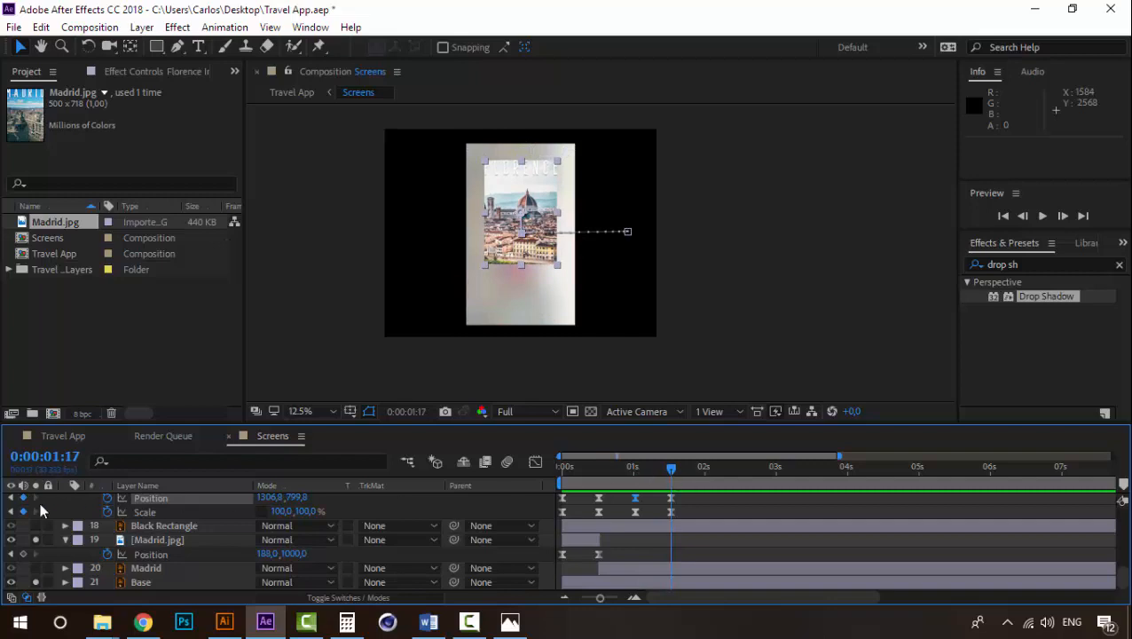
{"action": "key", "text": "p"}
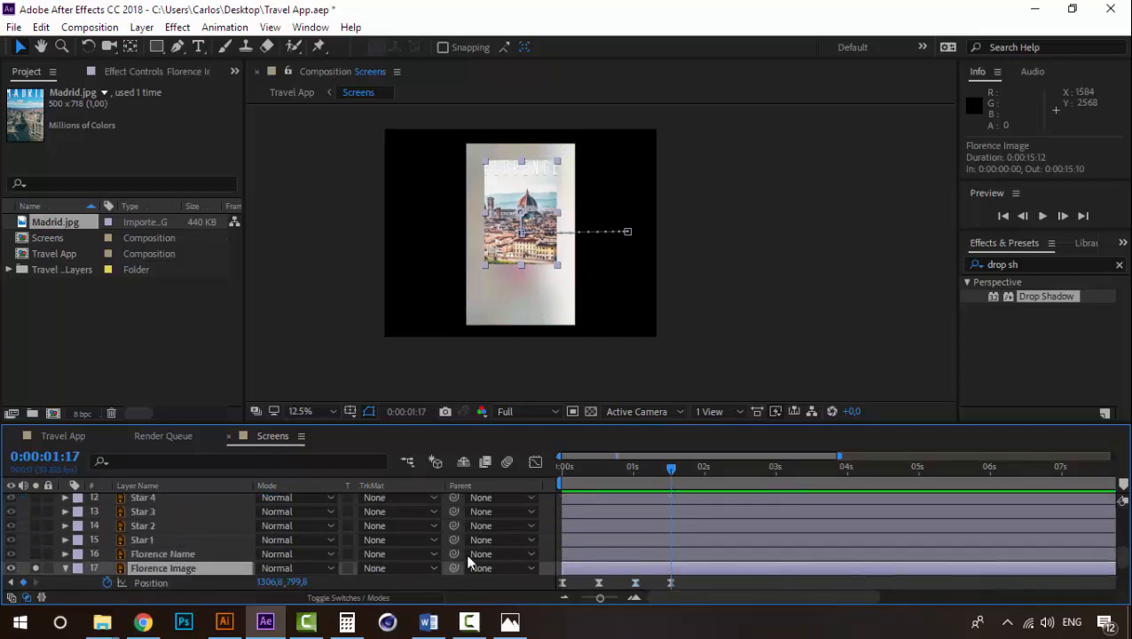
{"action": "scroll", "coordinate": [658, 522], "scroll_direction": "down", "scroll_amount": 3}
{"action": "key", "text": "shift+s"}
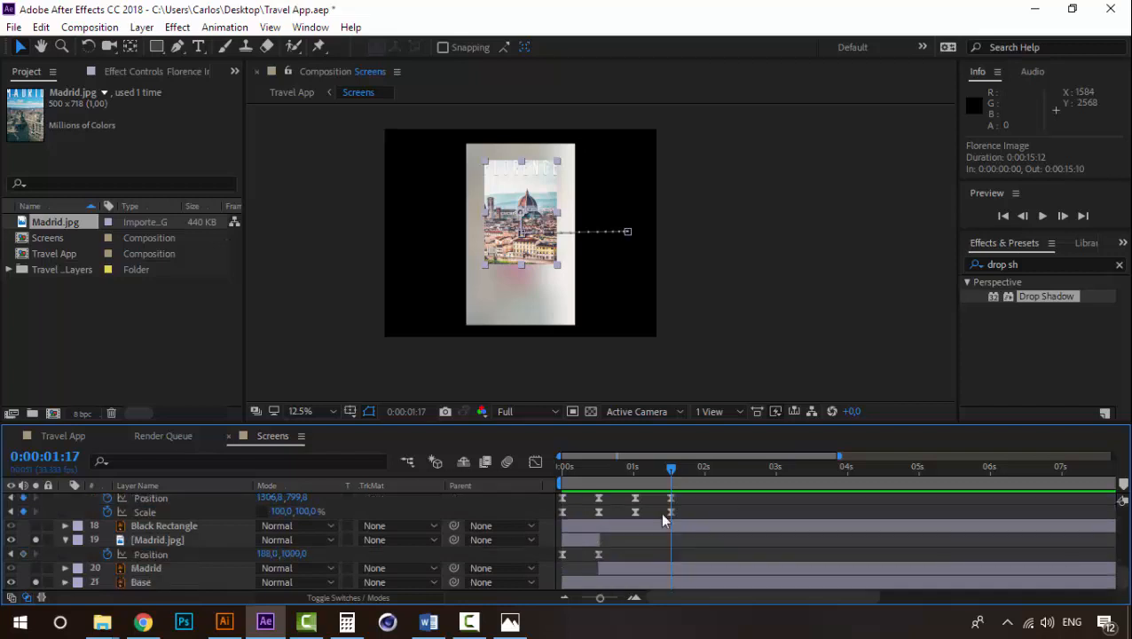
{"action": "left_click", "coordinate": [33, 568]}
{"action": "scroll", "coordinate": [146, 549], "scroll_direction": "up", "scroll_amount": 3}
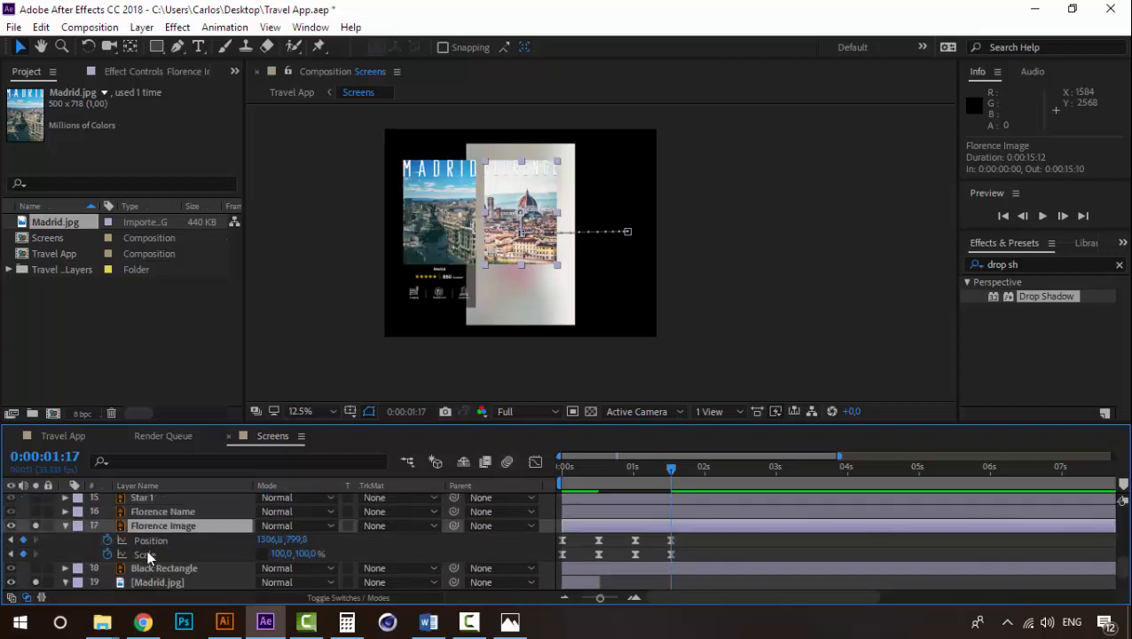
Step: Solo the London Image, London Items and London Rectangle layers
{"action": "scroll", "coordinate": [146, 549], "scroll_direction": "up", "scroll_amount": 15}
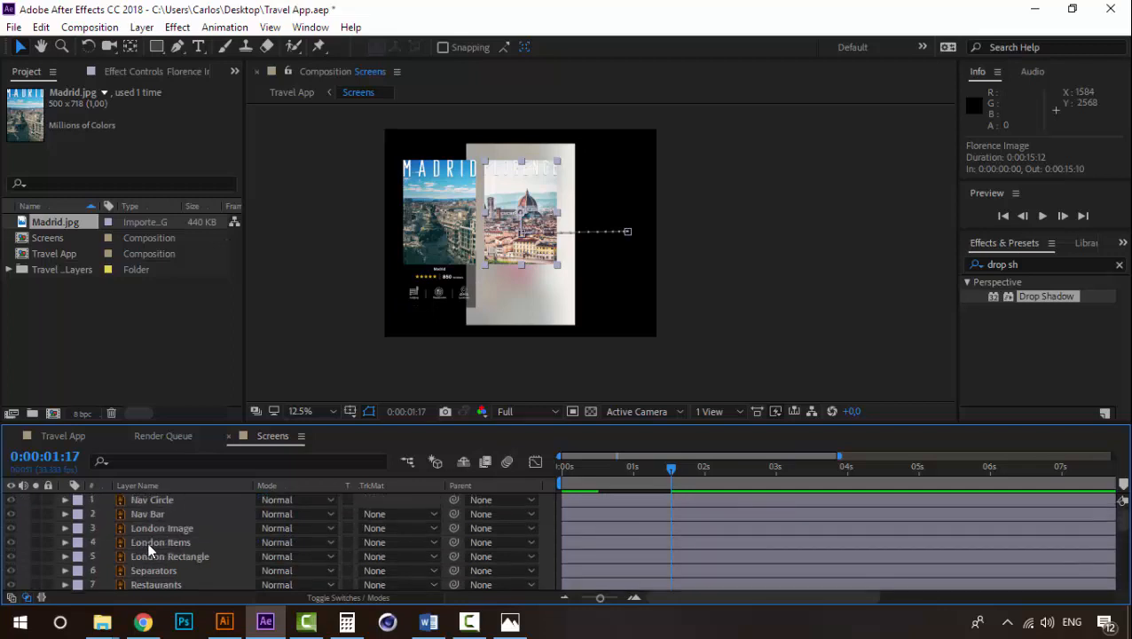
{"action": "left_click", "coordinate": [156, 530]}
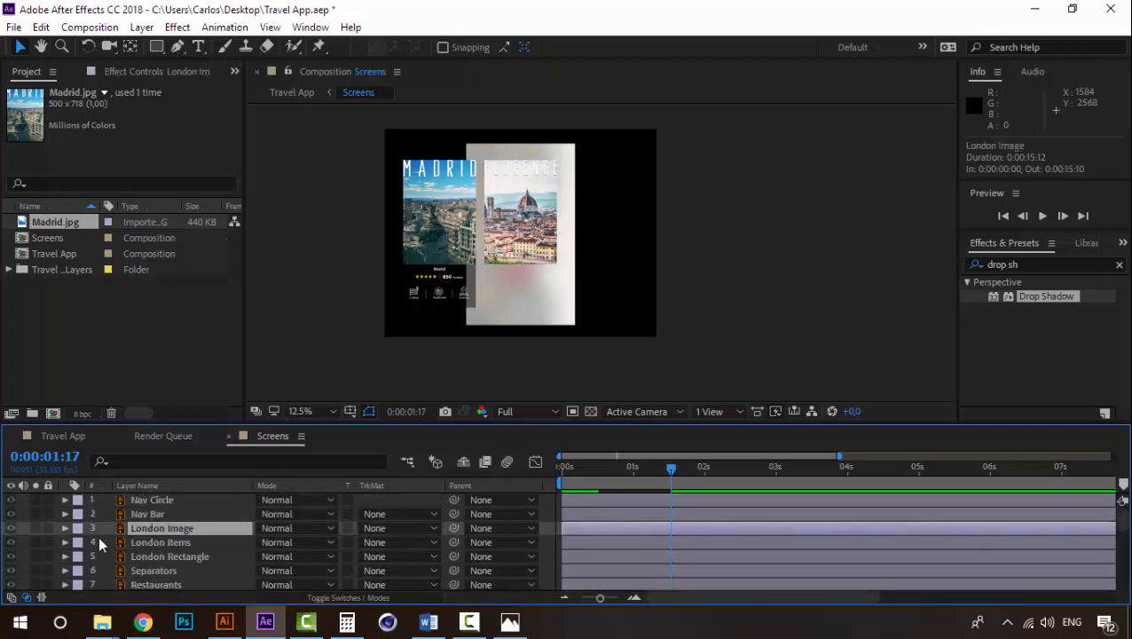
{"action": "left_click", "coordinate": [35, 528]}
{"action": "left_click", "coordinate": [35, 542]}
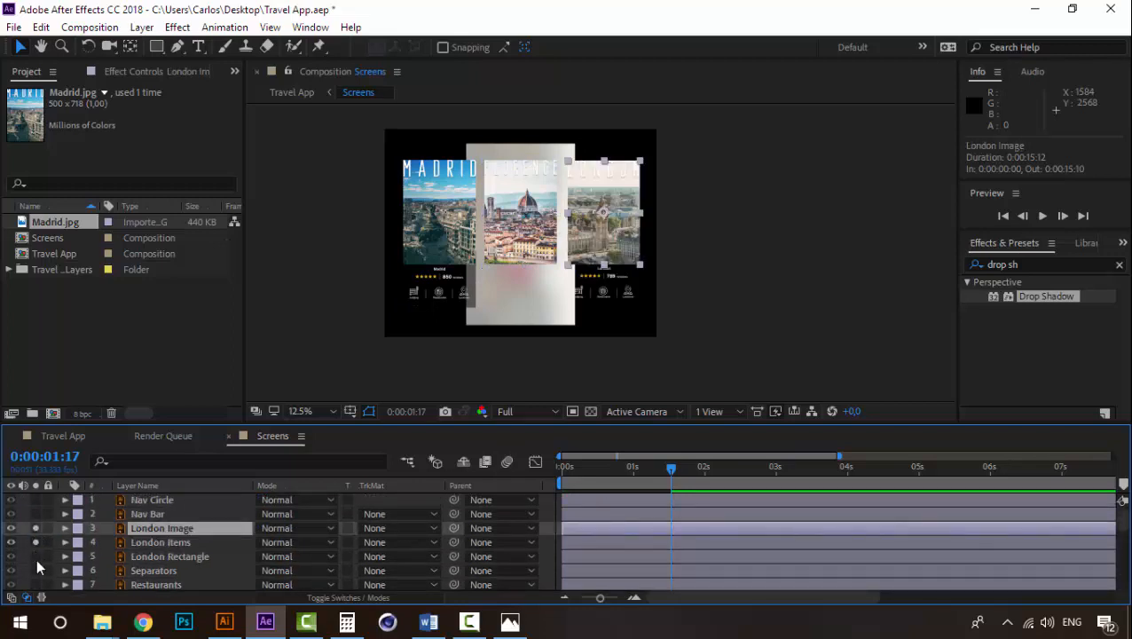
{"action": "left_click", "coordinate": [37, 555]}
{"action": "scroll", "coordinate": [621, 551], "scroll_direction": "down", "scroll_amount": 3}
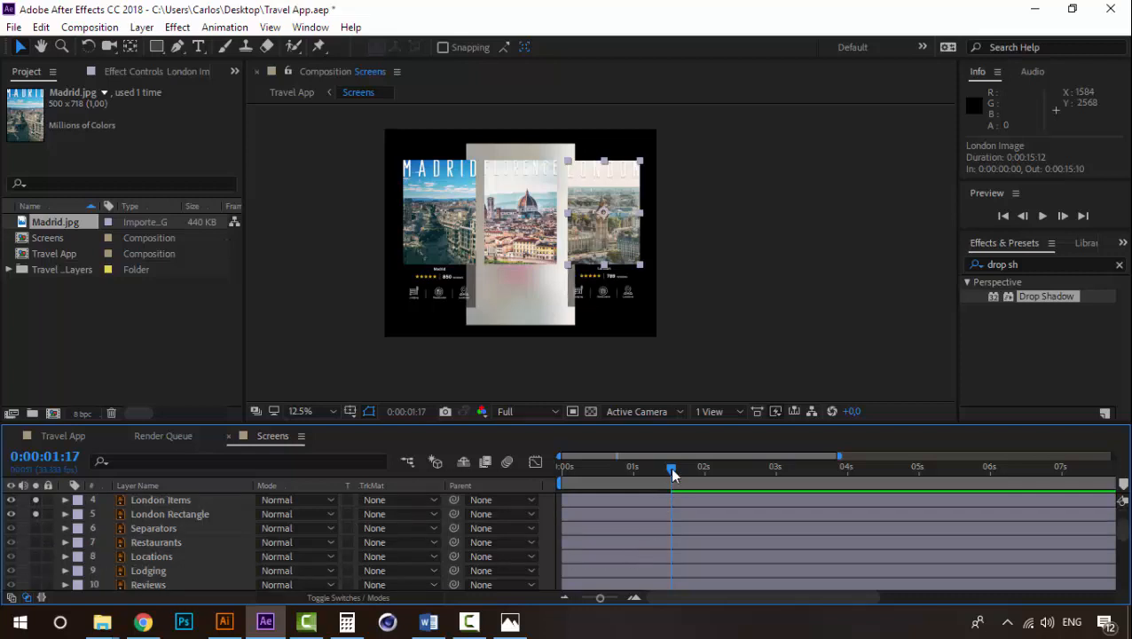
Step: Preview the soloed Screens animation from the start and scrub through Florence's shrink to 0:00:01:18
{"action": "left_click_drag", "start_coordinate": [671, 467], "coordinate": [536, 468]}
{"action": "key", "text": "space"}
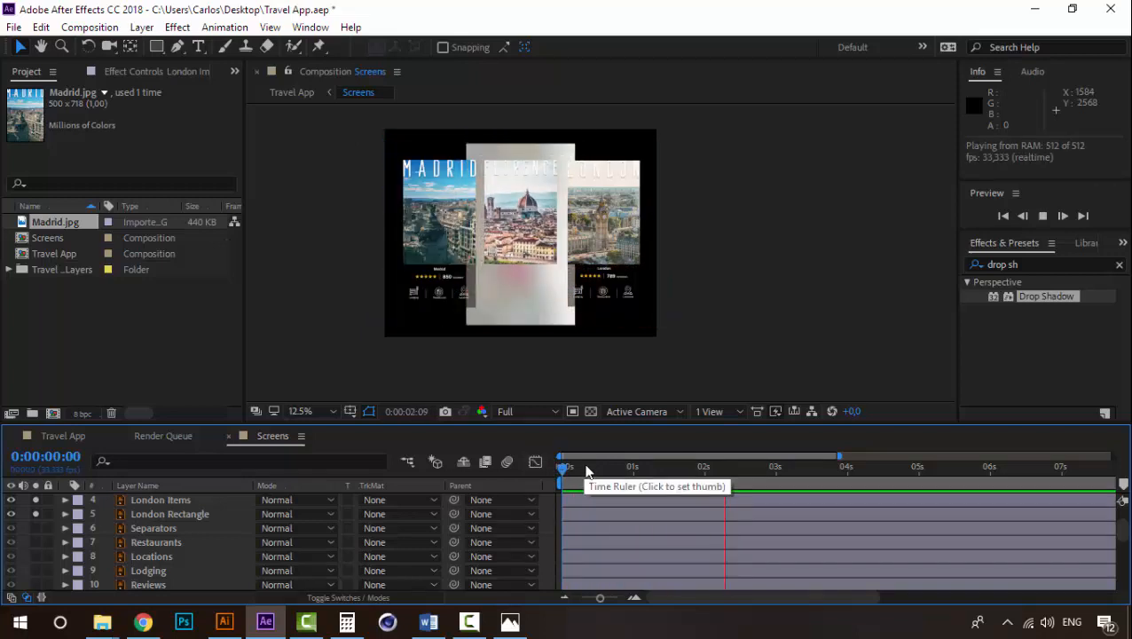
{"action": "left_click", "coordinate": [561, 470]}
{"action": "key", "text": "space"}
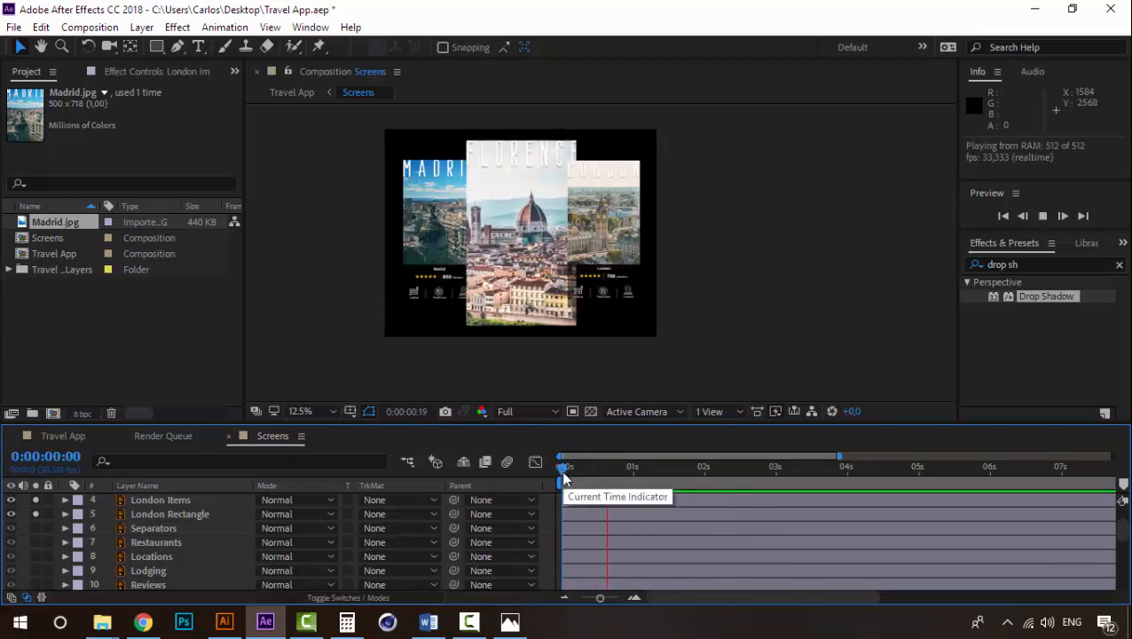
{"action": "left_click", "coordinate": [573, 470]}
{"action": "left_click_drag", "start_coordinate": [575, 472], "coordinate": [685, 475]}
{"action": "key", "text": "u"}
{"action": "scroll", "coordinate": [682, 523], "scroll_direction": "down", "scroll_amount": 1}
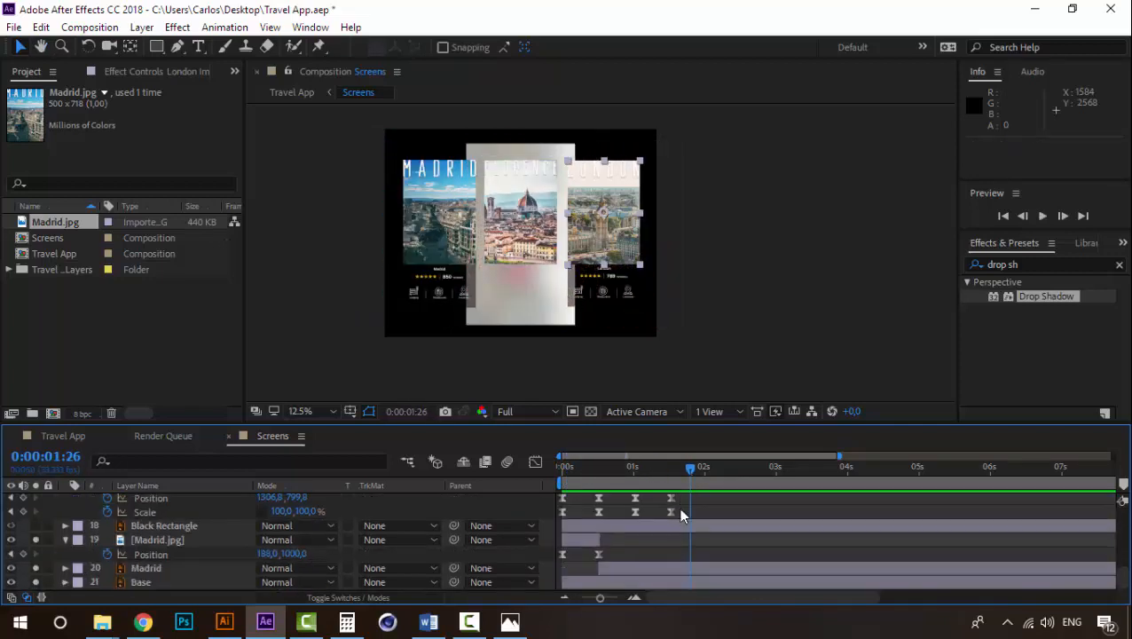
{"action": "left_click", "coordinate": [561, 470]}
{"action": "left_click_drag", "start_coordinate": [565, 471], "coordinate": [673, 466]}
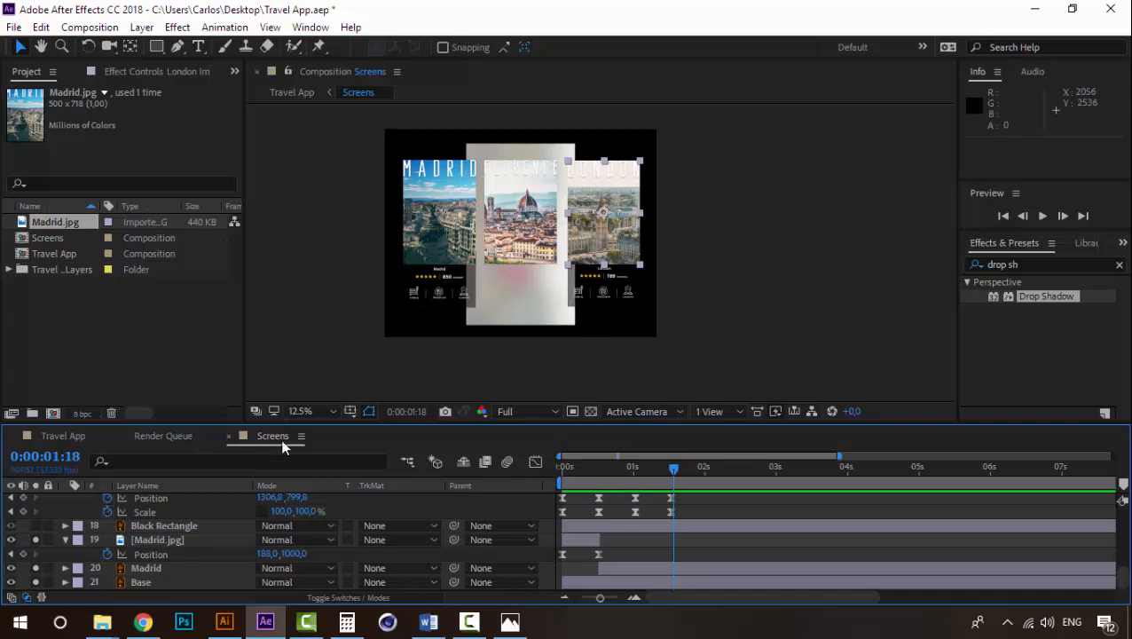
Step: Play the animation from the start in the Travel App composition and inspect the frame at 0:00:01:08
{"action": "left_click", "coordinate": [66, 436]}
{"action": "left_click_drag", "start_coordinate": [582, 462], "coordinate": [524, 479]}
{"action": "key", "text": "space"}
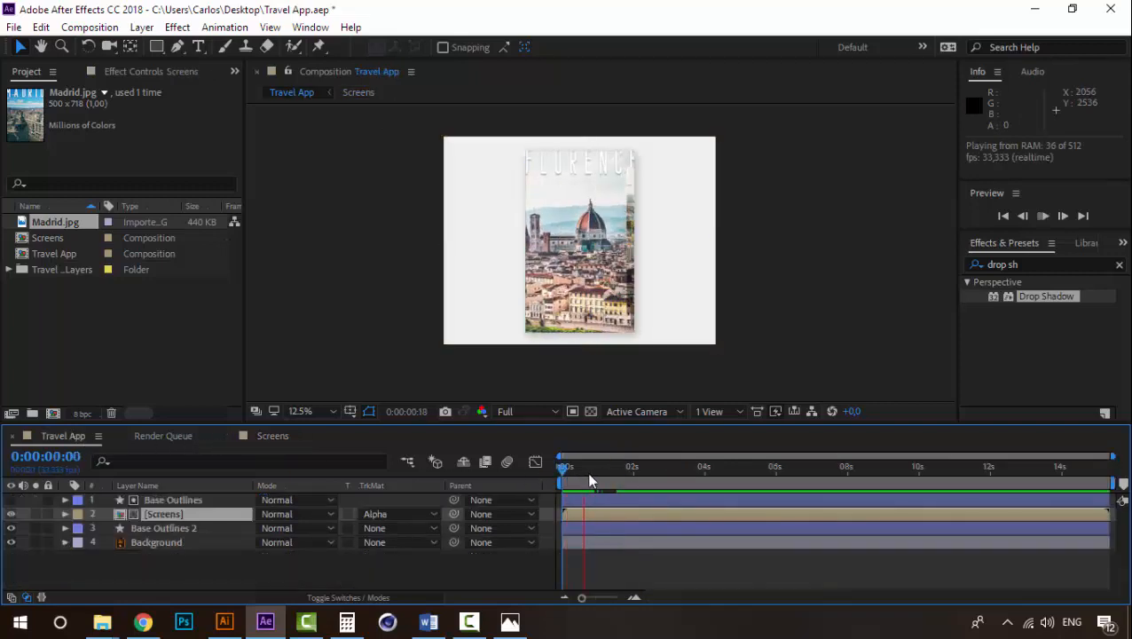
{"action": "key", "text": "space"}
{"action": "mouse_move", "coordinate": [594, 476]}
{"action": "left_mouse_down"}
{"action": "mouse_move", "coordinate": [610, 470]}
{"action": "mouse_move", "coordinate": [559, 468]}
{"action": "mouse_move", "coordinate": [619, 476]}
{"action": "mouse_move", "coordinate": [609, 477]}
{"action": "left_mouse_up"}
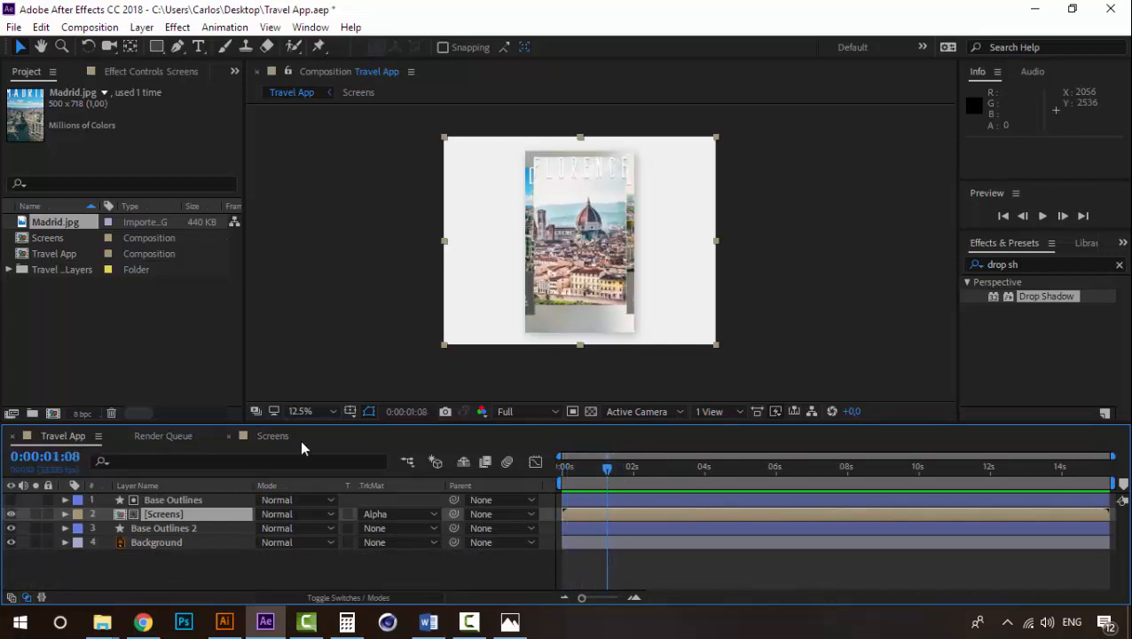
Step: In the Screens composition, move the London Image, London Items and London Rectangle layers directly below the Madrid layer
{"action": "left_click", "coordinate": [272, 436]}
{"action": "scroll", "coordinate": [151, 532], "scroll_direction": "up", "scroll_amount": 10}
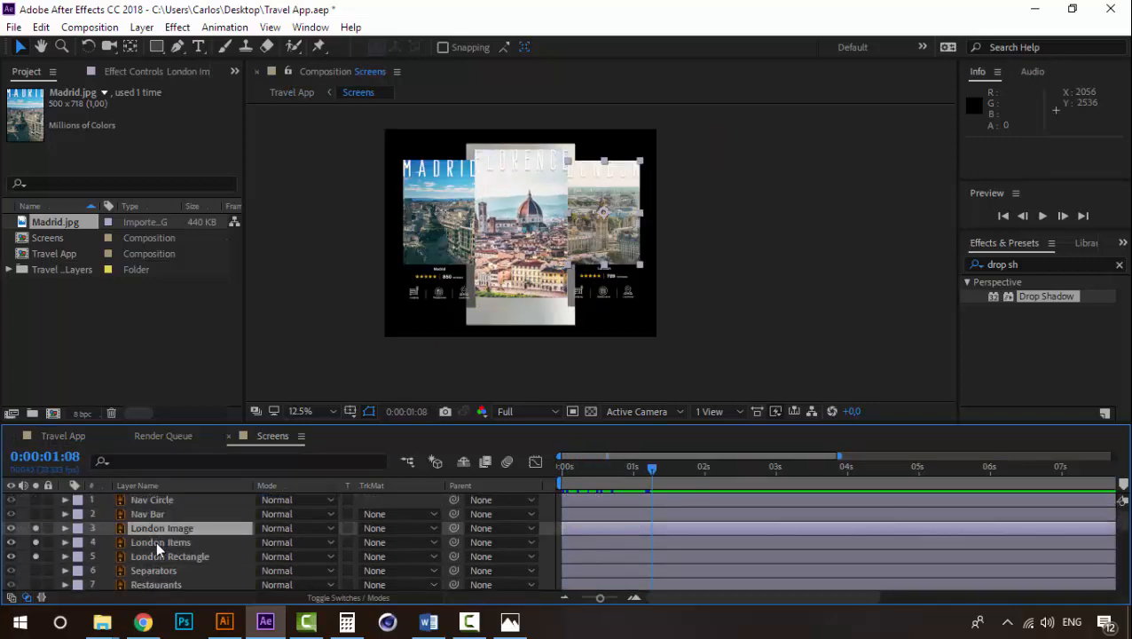
{"action": "left_click", "coordinate": [152, 556], "text": "shift"}
{"action": "scroll", "coordinate": [160, 542], "scroll_direction": "down", "scroll_amount": 3}
{"action": "scroll", "coordinate": [160, 551], "scroll_direction": "up", "scroll_amount": 2}
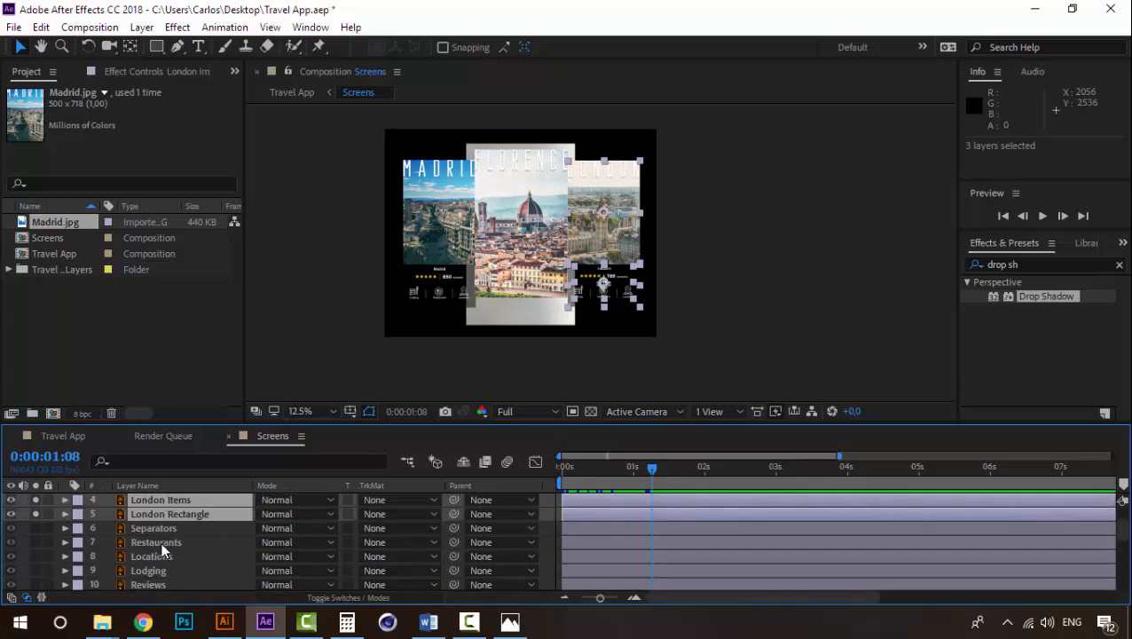
{"action": "left_click_drag", "start_coordinate": [175, 512], "coordinate": [171, 562]}
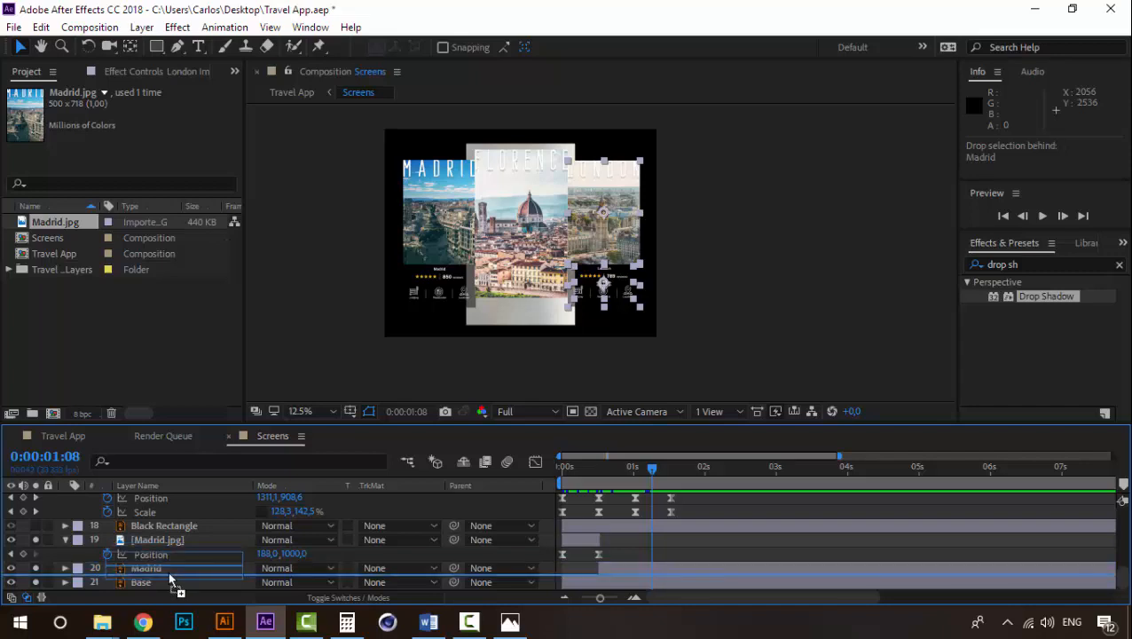
Step: Play the Travel App composition from the start to check the reordered city cards, stopping at 0:00:00:21
{"action": "left_click", "coordinate": [64, 435]}
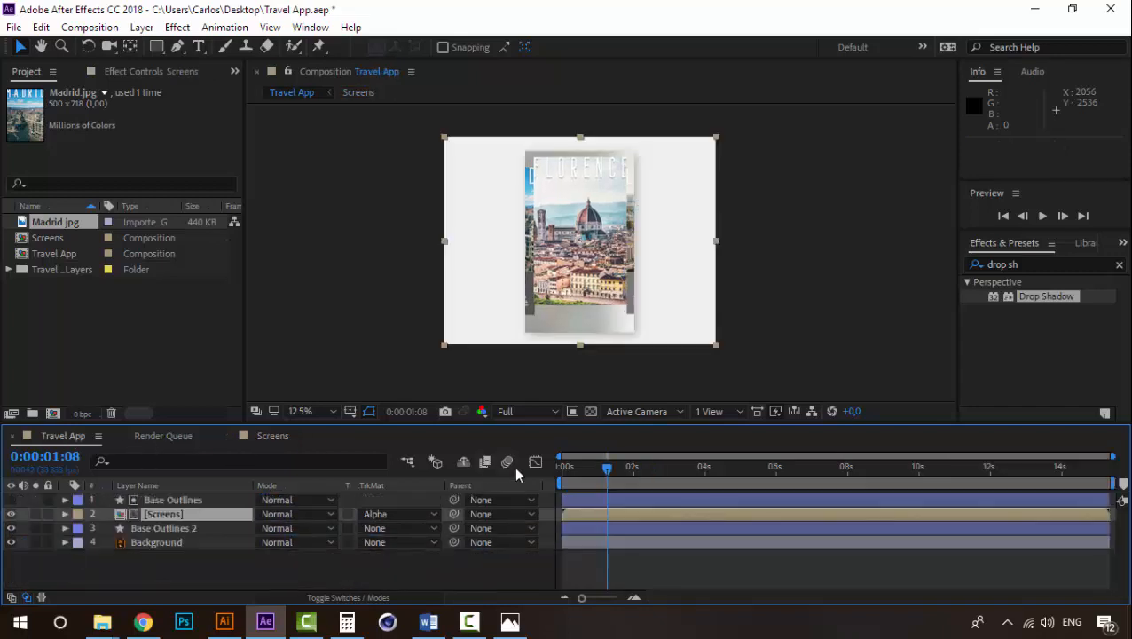
{"action": "left_click", "coordinate": [561, 469]}
{"action": "key", "text": "space"}
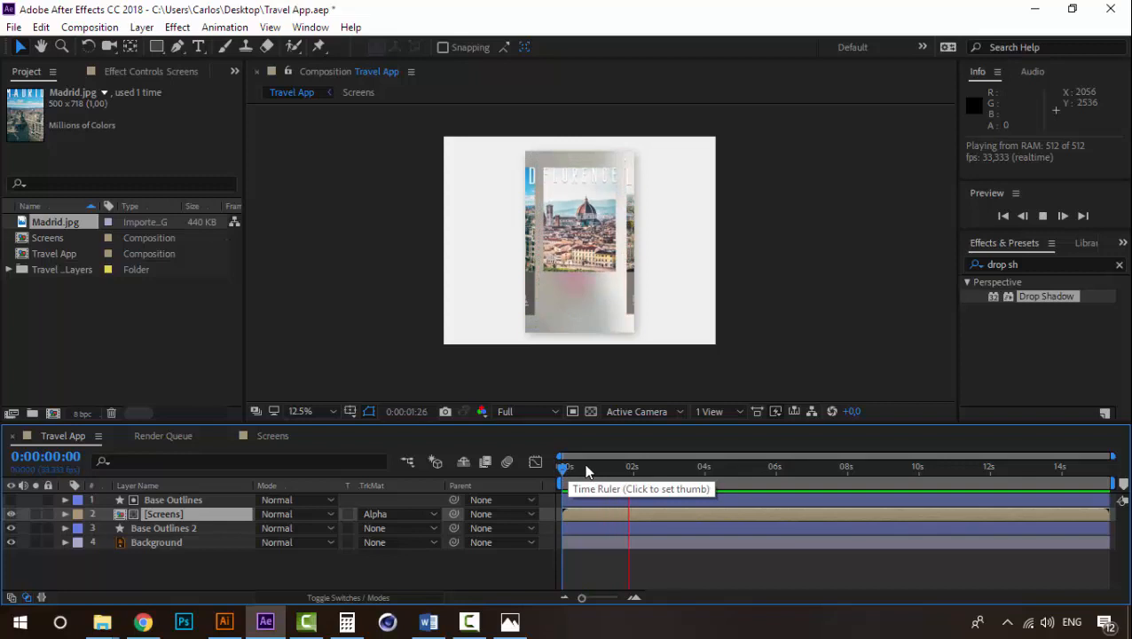
{"action": "left_click", "coordinate": [585, 467]}
Step: Apply a Drop Shadow effect to the Madrid.jpg layer in Screens, setting its distance to 17 and adding softness
{"action": "left_click", "coordinate": [271, 436]}
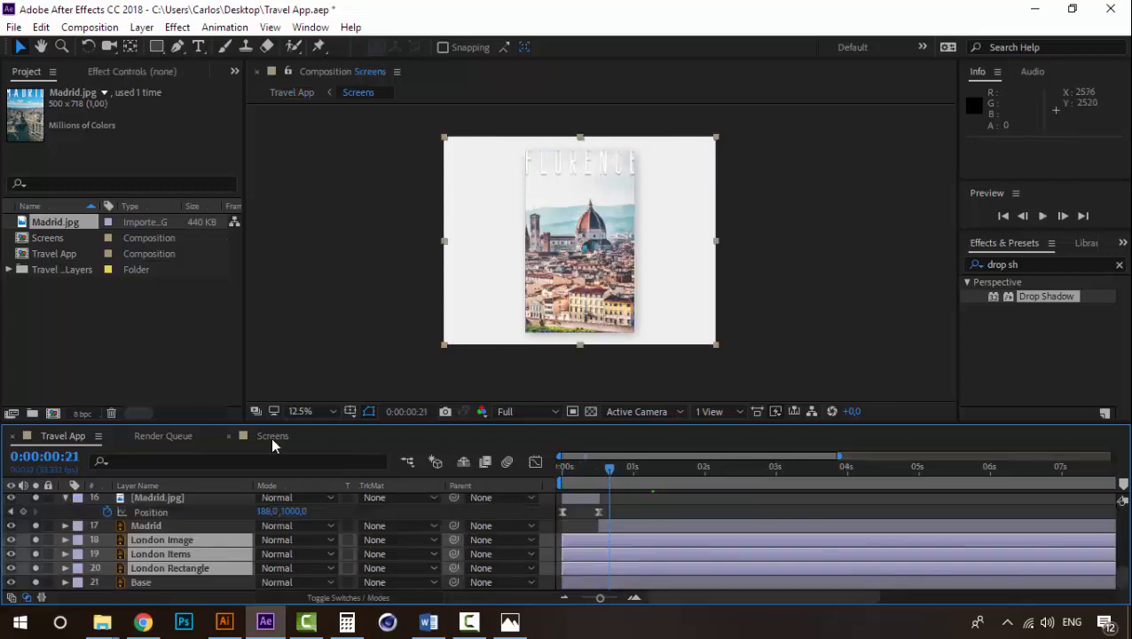
{"action": "left_click", "coordinate": [156, 526]}
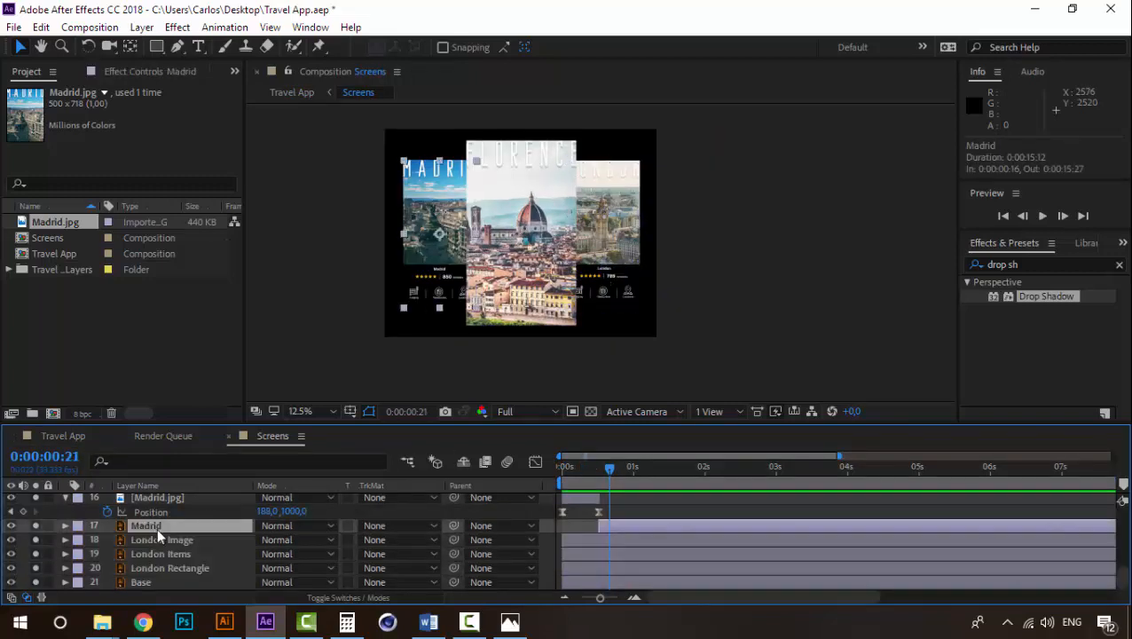
{"action": "scroll", "coordinate": [151, 536], "scroll_direction": "up", "scroll_amount": 2}
{"action": "left_click", "coordinate": [152, 539]}
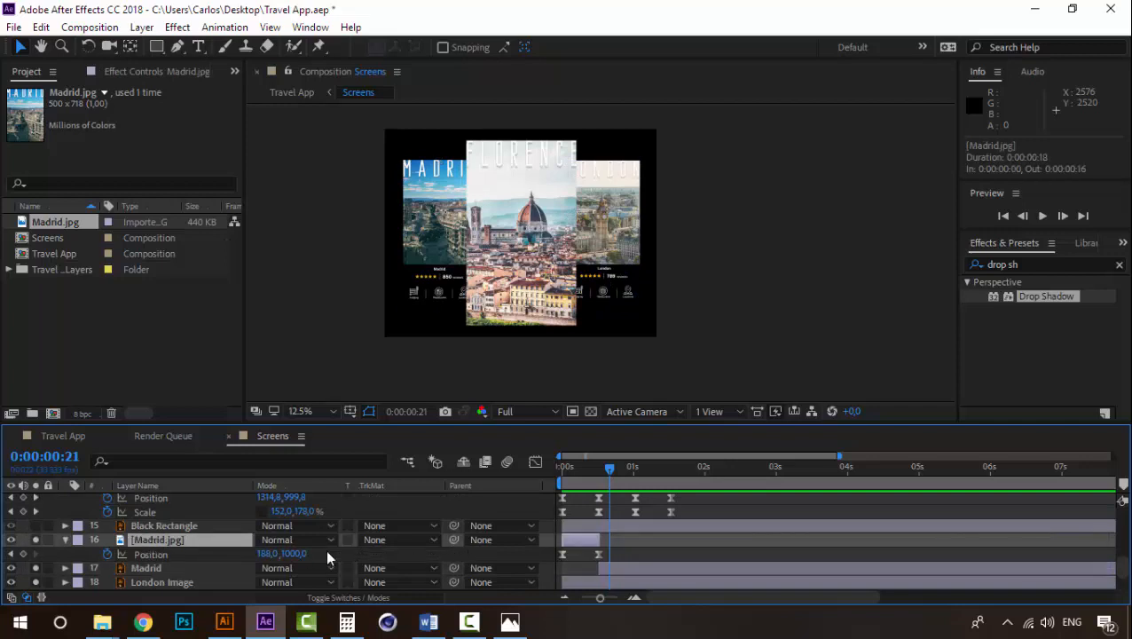
{"action": "double_click", "coordinate": [1050, 297]}
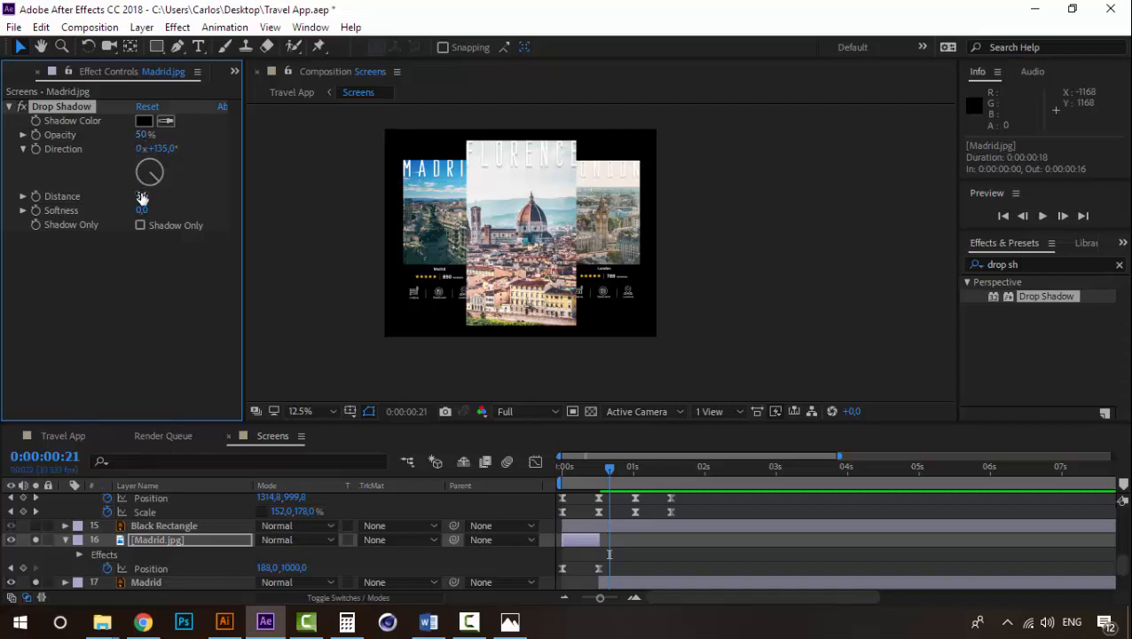
{"action": "left_click_drag", "start_coordinate": [151, 195], "coordinate": [165, 209]}
Step: Check the shadow in Travel App at 0:00:00:06, and set Madrid.jpg's Drop Shadow distance to 45 and softness to 110 in Screens
{"action": "left_click", "coordinate": [63, 436]}
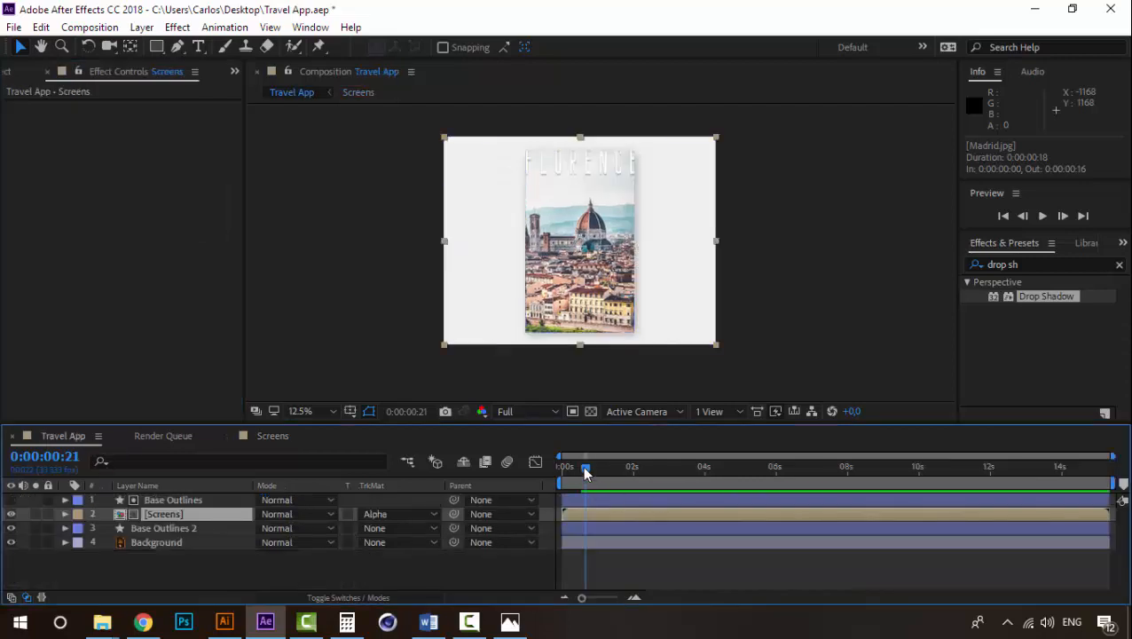
{"action": "mouse_move", "coordinate": [585, 473]}
{"action": "left_mouse_down"}
{"action": "mouse_move", "coordinate": [556, 473]}
{"action": "mouse_move", "coordinate": [569, 463]}
{"action": "left_mouse_up"}
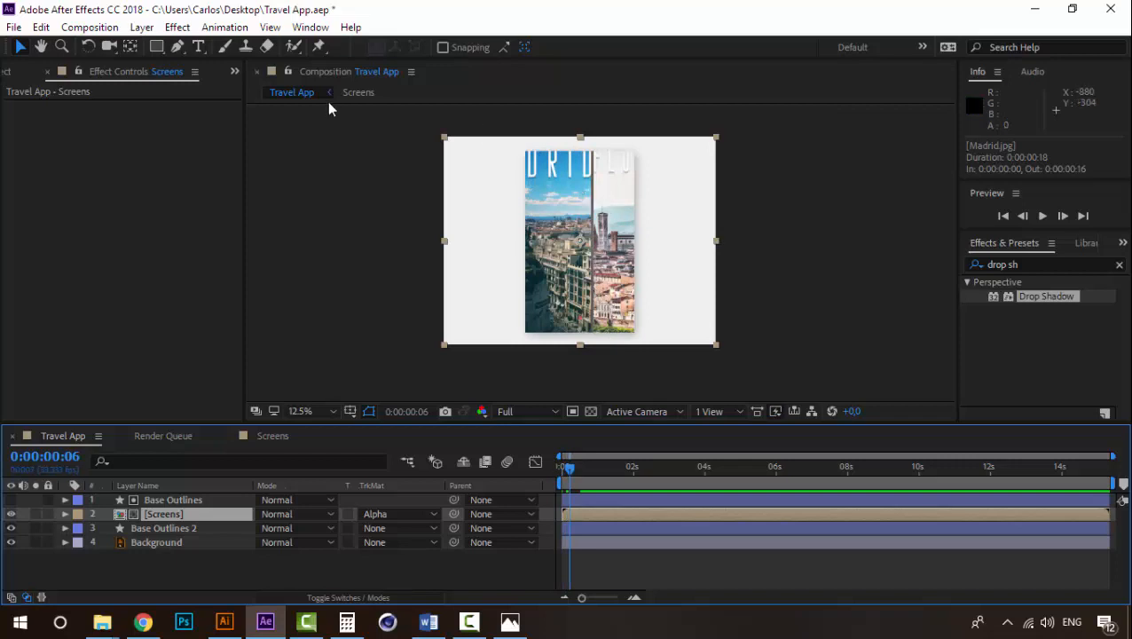
{"action": "left_click", "coordinate": [273, 436]}
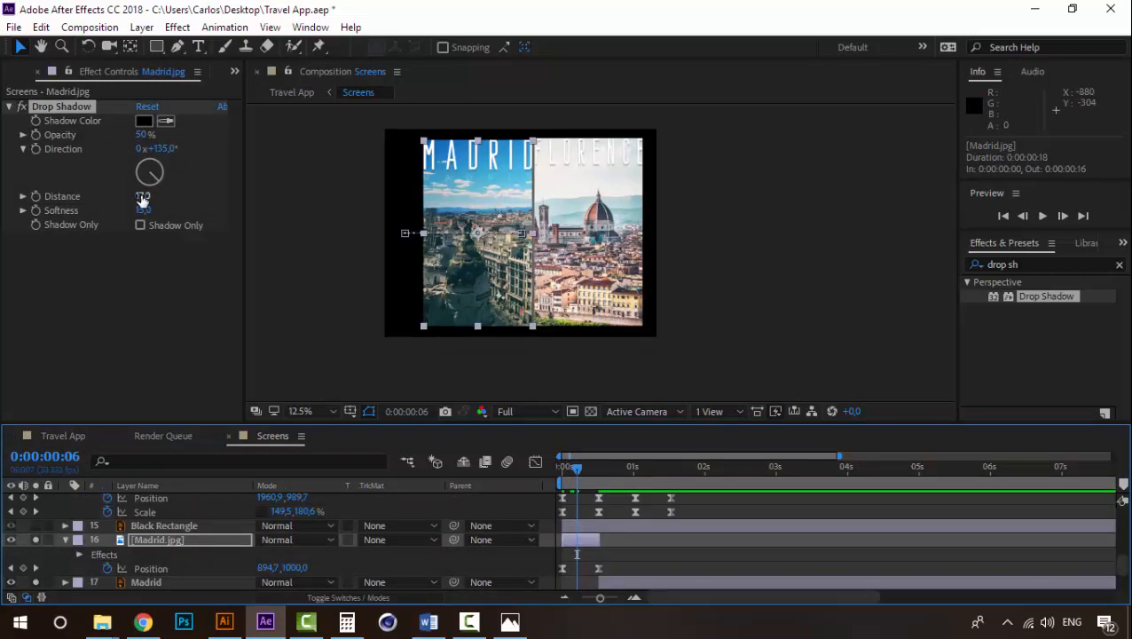
{"action": "left_click_drag", "start_coordinate": [144, 212], "coordinate": [210, 212]}
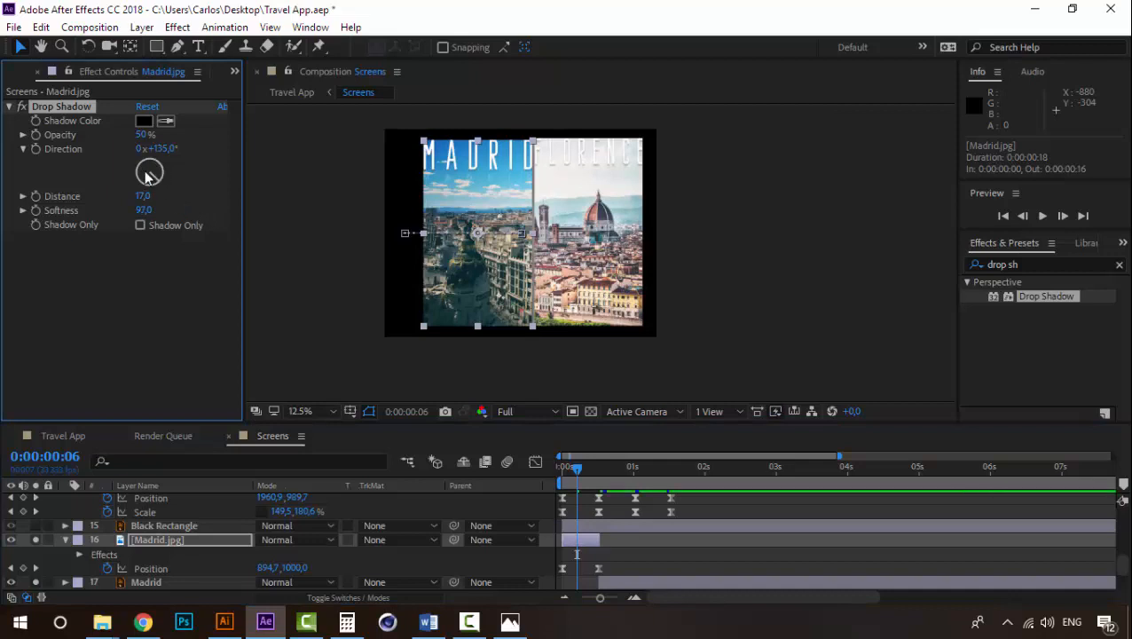
{"action": "left_click_drag", "start_coordinate": [143, 196], "coordinate": [163, 210]}
Step: At 0:00:00:00, nudge the Florence Image left to position 2218.8, 983.8 so it overlaps Madrid's edge
{"action": "mouse_move", "coordinate": [575, 469]}
{"action": "left_mouse_down"}
{"action": "mouse_move", "coordinate": [591, 469]}
{"action": "mouse_move", "coordinate": [559, 468]}
{"action": "mouse_move", "coordinate": [595, 476]}
{"action": "left_mouse_up"}
{"action": "left_click_drag", "start_coordinate": [572, 476], "coordinate": [555, 476]}
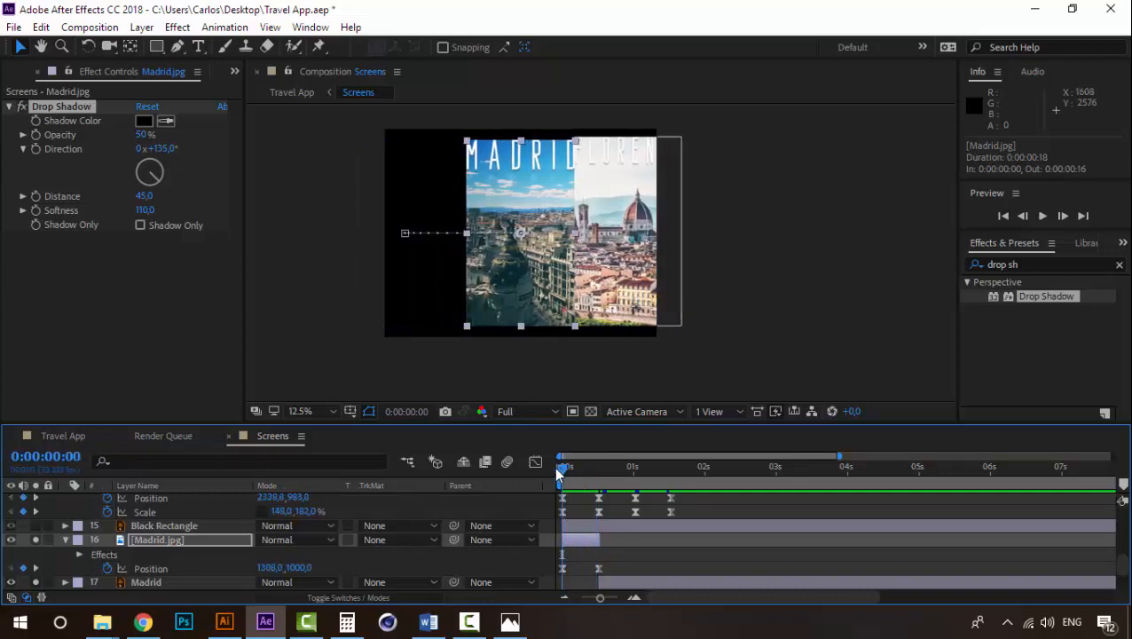
{"action": "left_click", "coordinate": [194, 525]}
{"action": "scroll", "coordinate": [178, 544], "scroll_direction": "up", "scroll_amount": 3}
{"action": "left_click", "coordinate": [173, 566]}
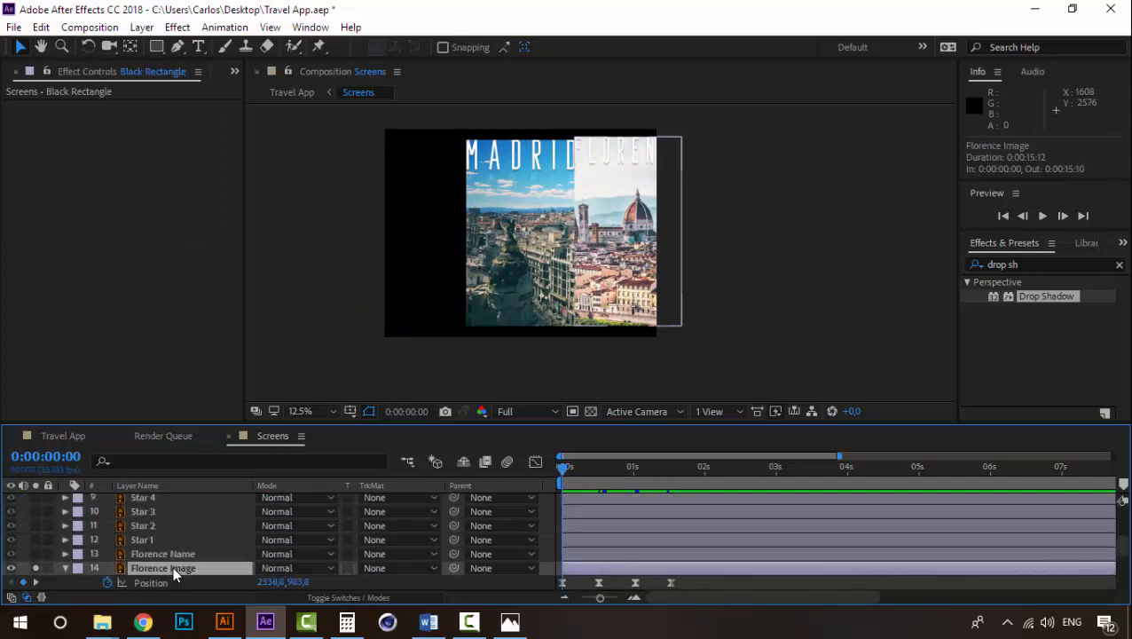
{"action": "scroll", "coordinate": [619, 571], "scroll_direction": "down", "scroll_amount": 3}
{"action": "scroll", "coordinate": [569, 508], "scroll_direction": "up", "scroll_amount": 2}
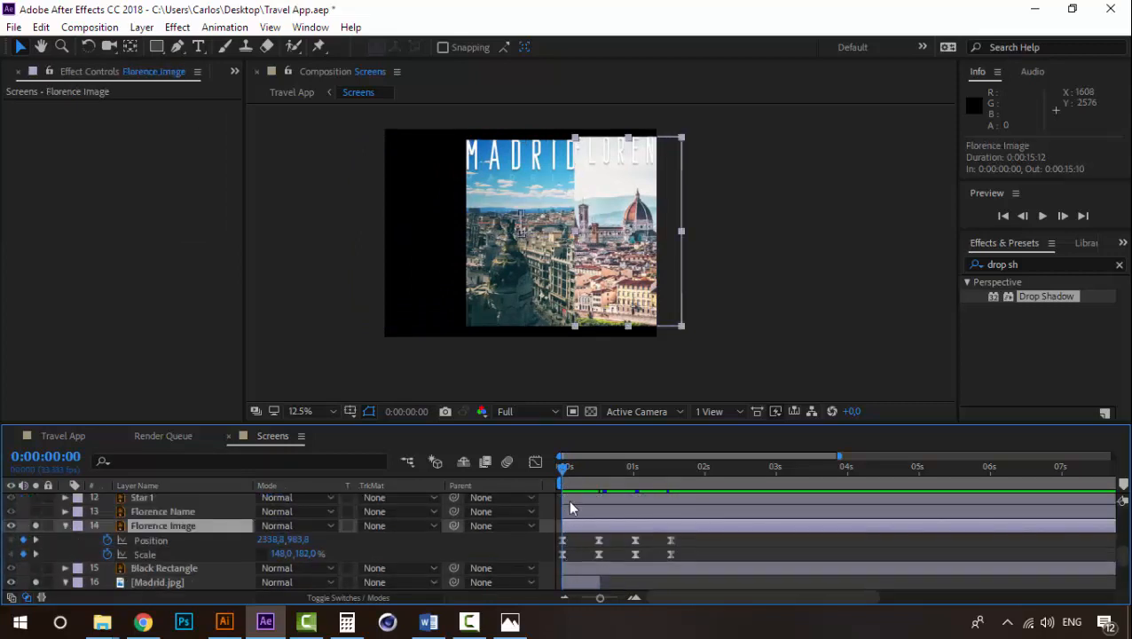
{"action": "key", "text": "Left"}
{"action": "key", "text": "Left"}
{"action": "key", "text": "Left"}
{"action": "key", "text": "Left"}
{"action": "key", "text": "Left"}
{"action": "key", "text": "Left"}
{"action": "key", "text": "Left"}
{"action": "key", "text": "Left"}
{"action": "key", "text": "Left"}
{"action": "key", "text": "Left"}
{"action": "key", "text": "Left"}
{"action": "key", "text": "Left"}
{"action": "key", "text": "Left"}
{"action": "key", "text": "Left"}
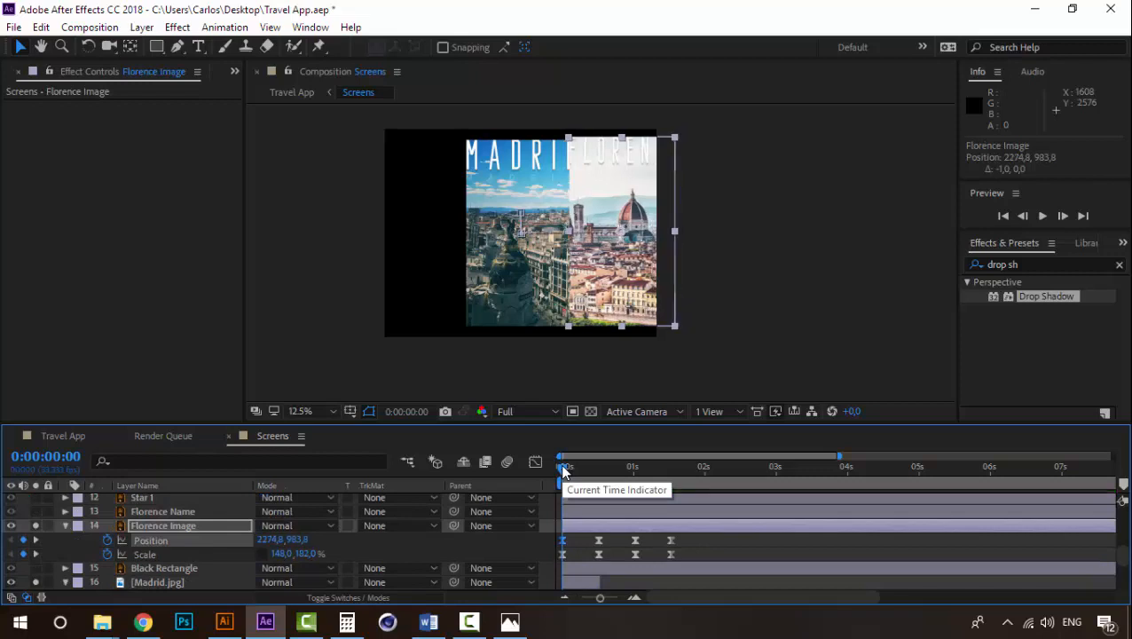
{"action": "key", "text": "Left"}
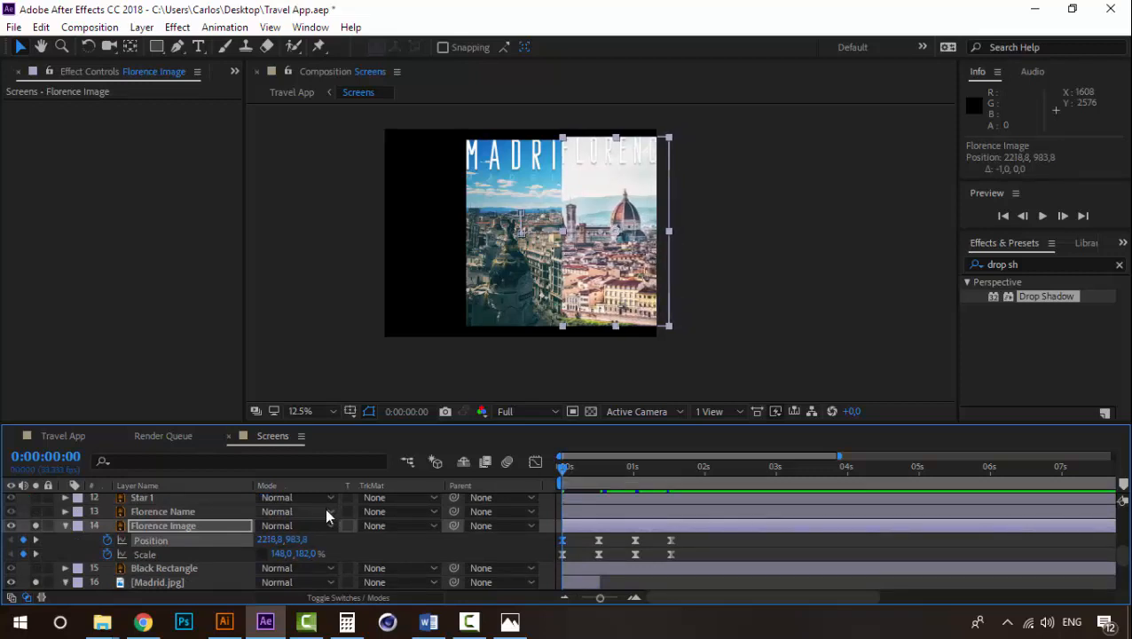
Step: Move the Madrid.jpg layer to the top of the Screens layer stack, above Nav Circle
{"action": "scroll", "coordinate": [191, 536], "scroll_direction": "down", "scroll_amount": 1}
{"action": "left_click", "coordinate": [175, 540]}
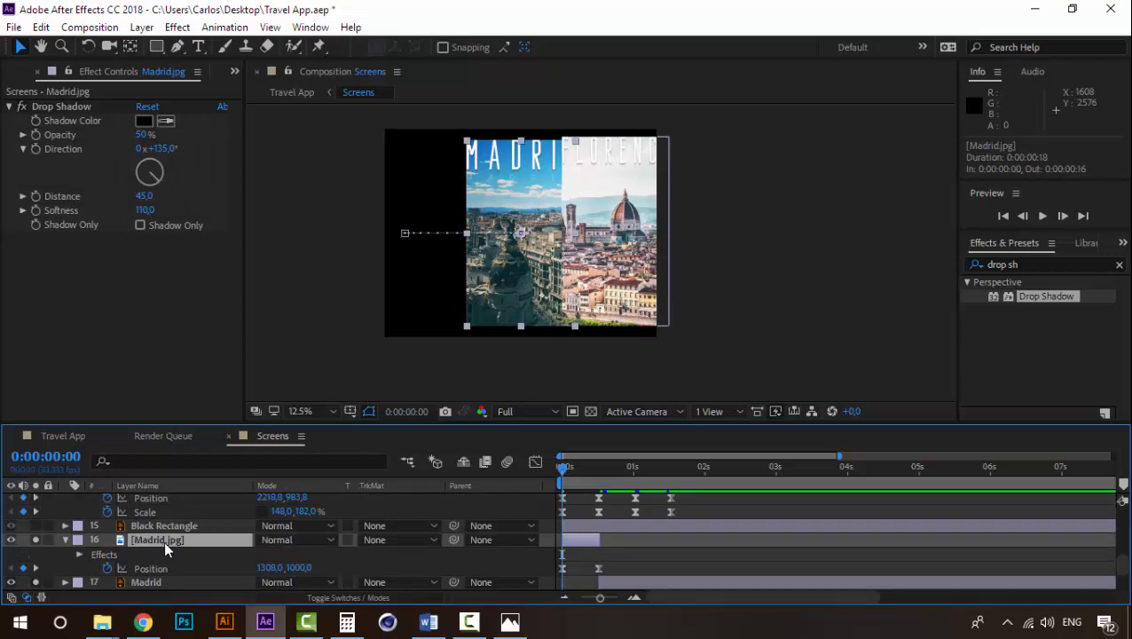
{"action": "left_click_drag", "start_coordinate": [163, 540], "coordinate": [167, 500]}
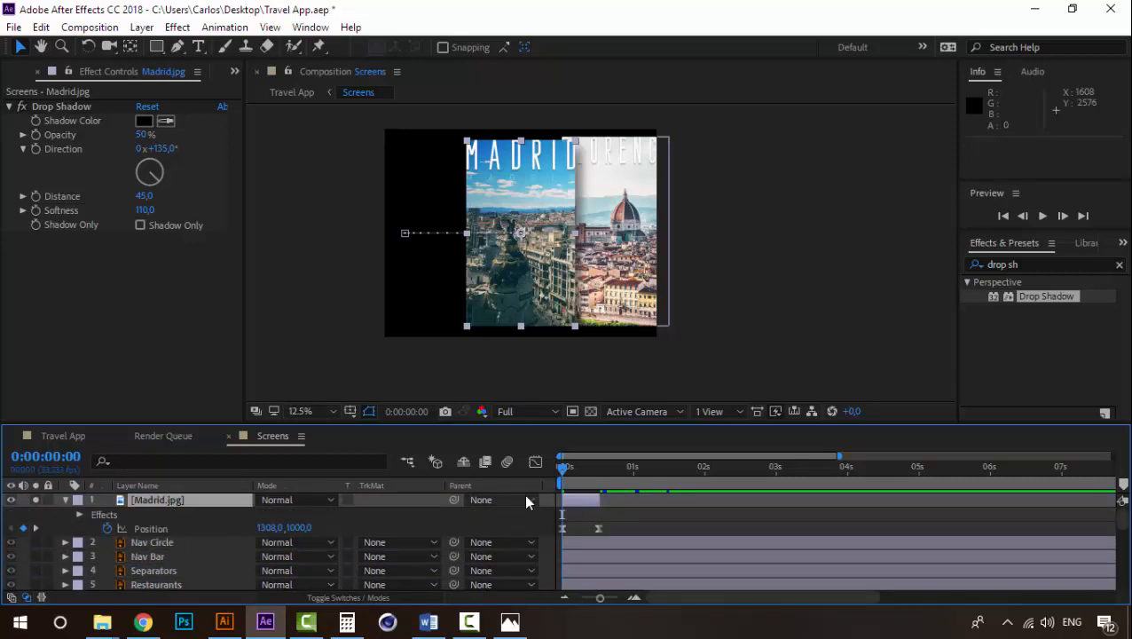
{"action": "key", "text": "space"}
Step: Set Madrid.jpg's Drop Shadow opacity to 29% and play Screens from the start to check the shadow
{"action": "left_click_drag", "start_coordinate": [565, 471], "coordinate": [583, 475]}
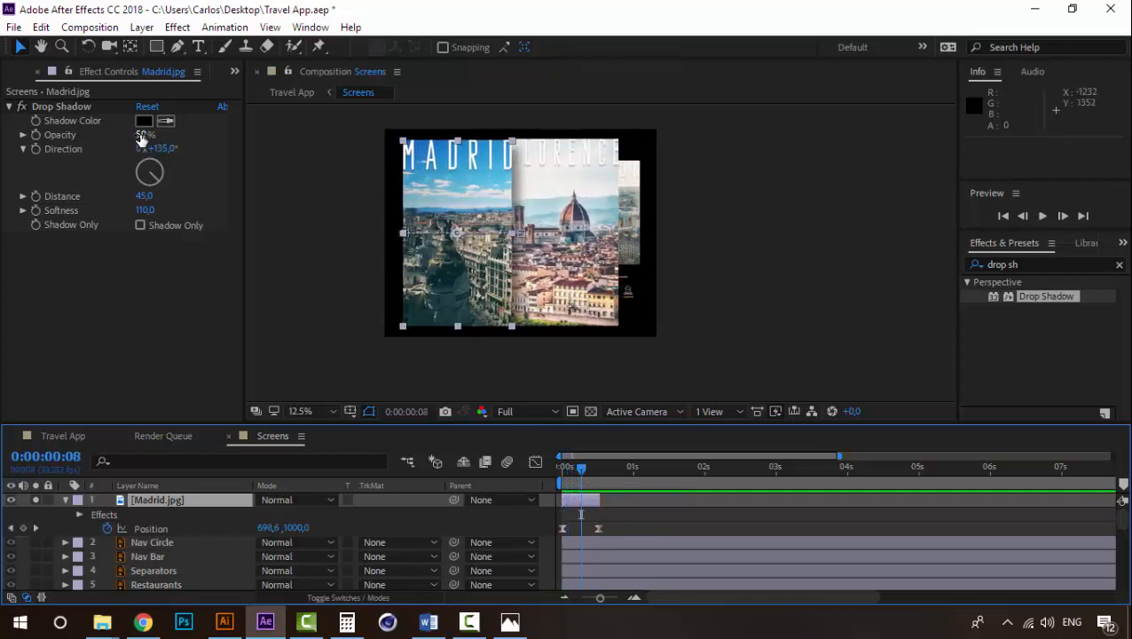
{"action": "left_click_drag", "start_coordinate": [140, 139], "coordinate": [101, 143]}
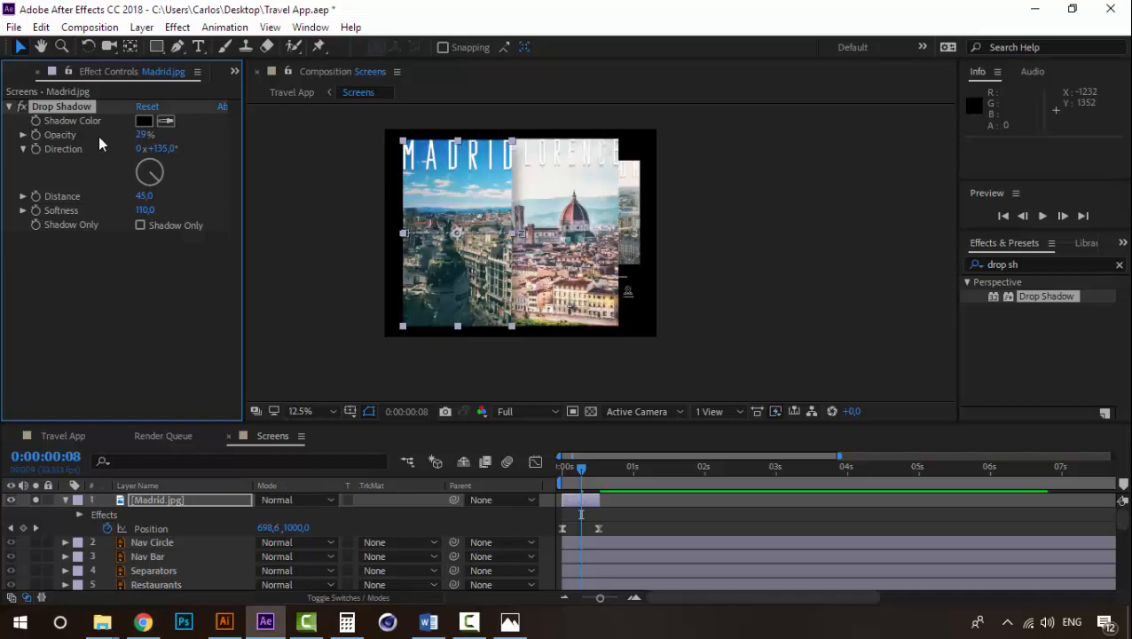
{"action": "left_click_drag", "start_coordinate": [581, 473], "coordinate": [568, 473]}
{"action": "key", "text": "space"}
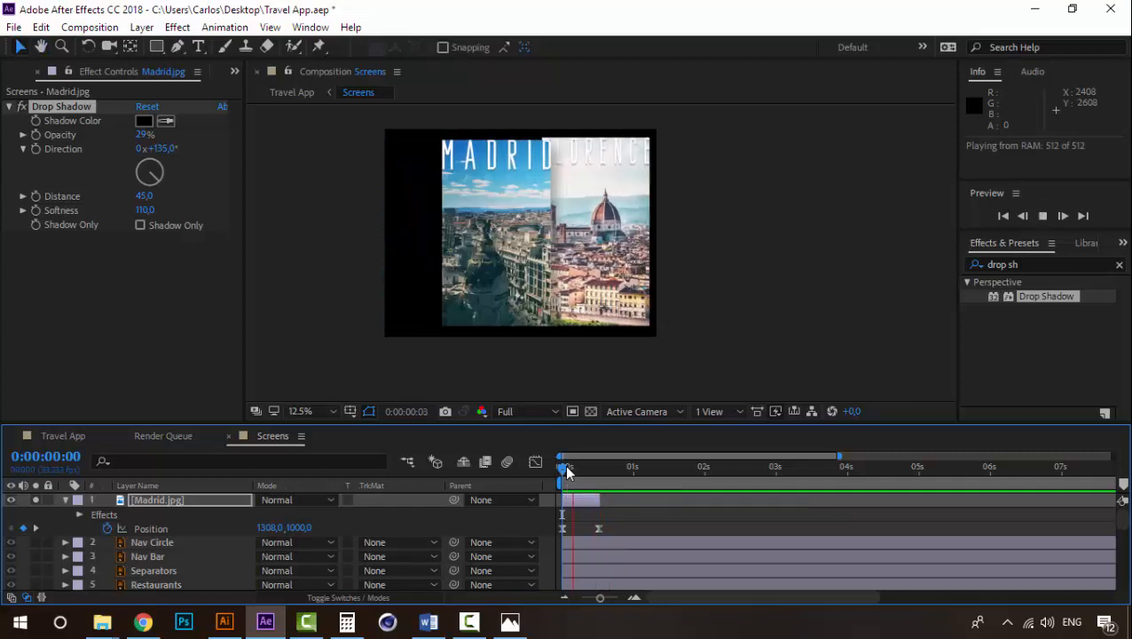
{"action": "left_click", "coordinate": [572, 471]}
{"action": "key", "text": "space"}
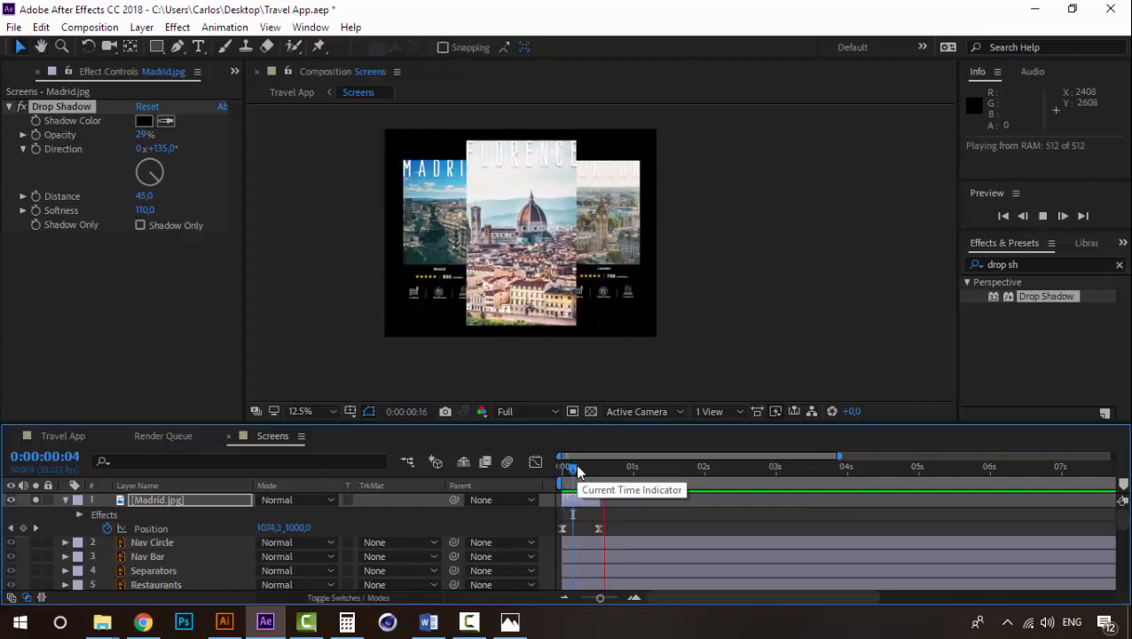
{"action": "left_click_drag", "start_coordinate": [574, 472], "coordinate": [552, 479]}
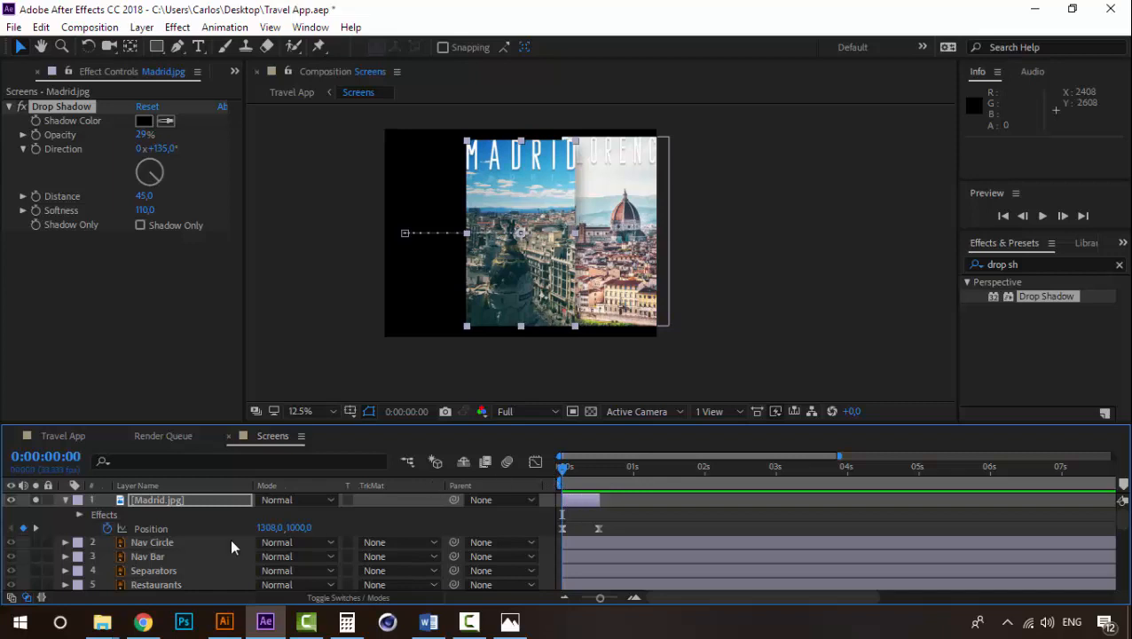
Step: Collapse the Florence Image properties and set the Madrid layer's opacity to 50% in Screens
{"action": "scroll", "coordinate": [229, 538], "scroll_direction": "down", "scroll_amount": 5}
{"action": "scroll", "coordinate": [177, 542], "scroll_direction": "up", "scroll_amount": 2}
{"action": "scroll", "coordinate": [141, 537], "scroll_direction": "down", "scroll_amount": 2}
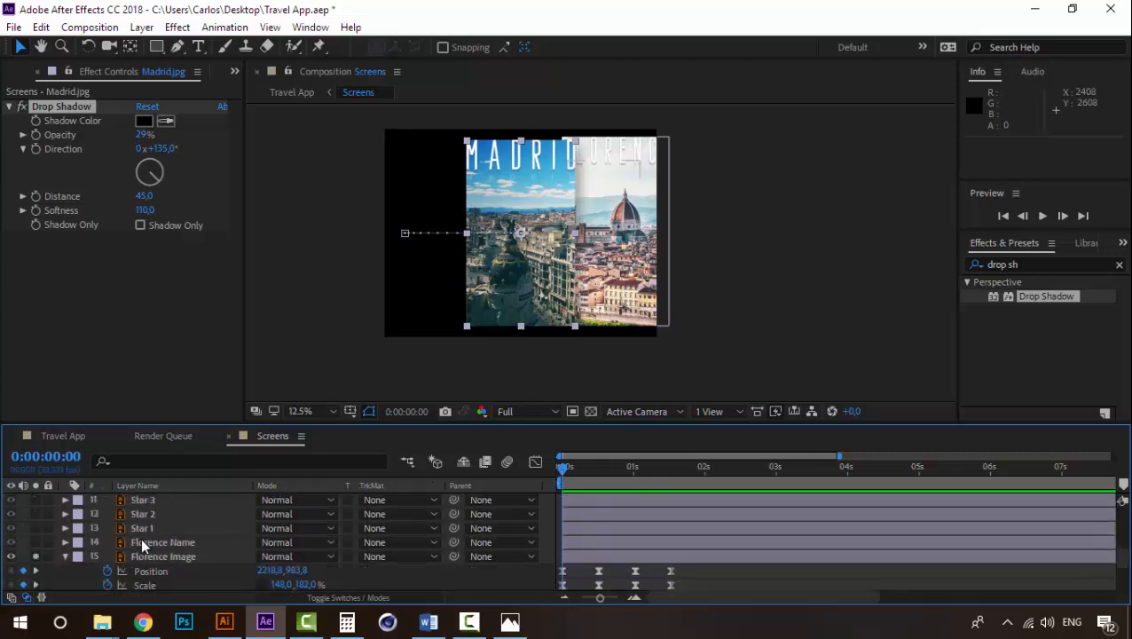
{"action": "left_click", "coordinate": [65, 556]}
{"action": "scroll", "coordinate": [160, 576], "scroll_direction": "down", "scroll_amount": 2}
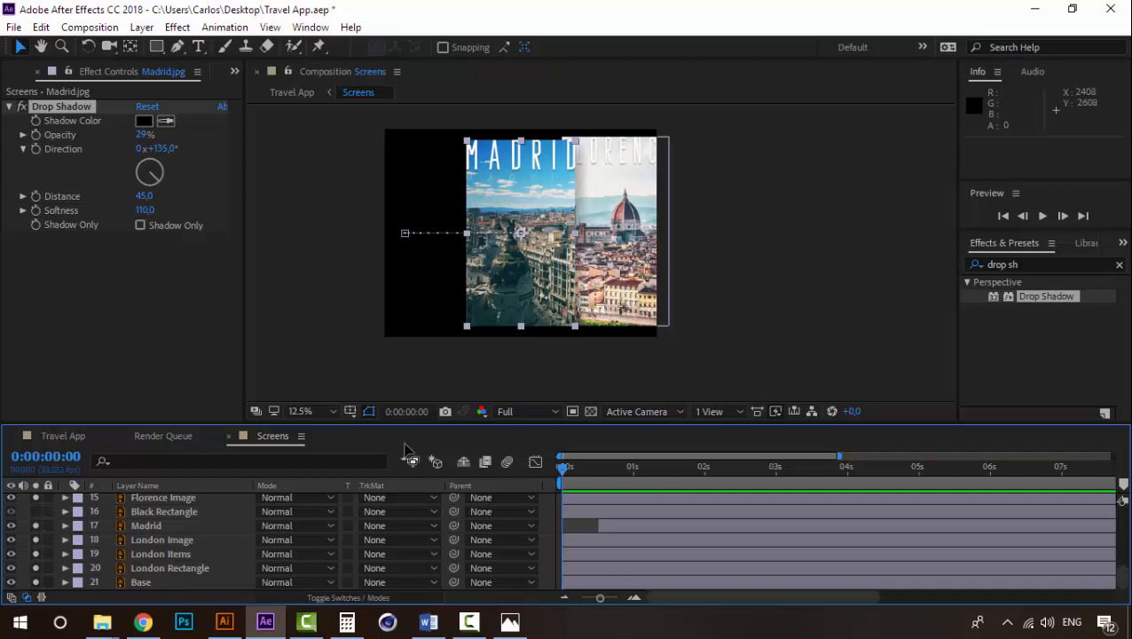
{"action": "left_click_drag", "start_coordinate": [566, 471], "coordinate": [669, 470]}
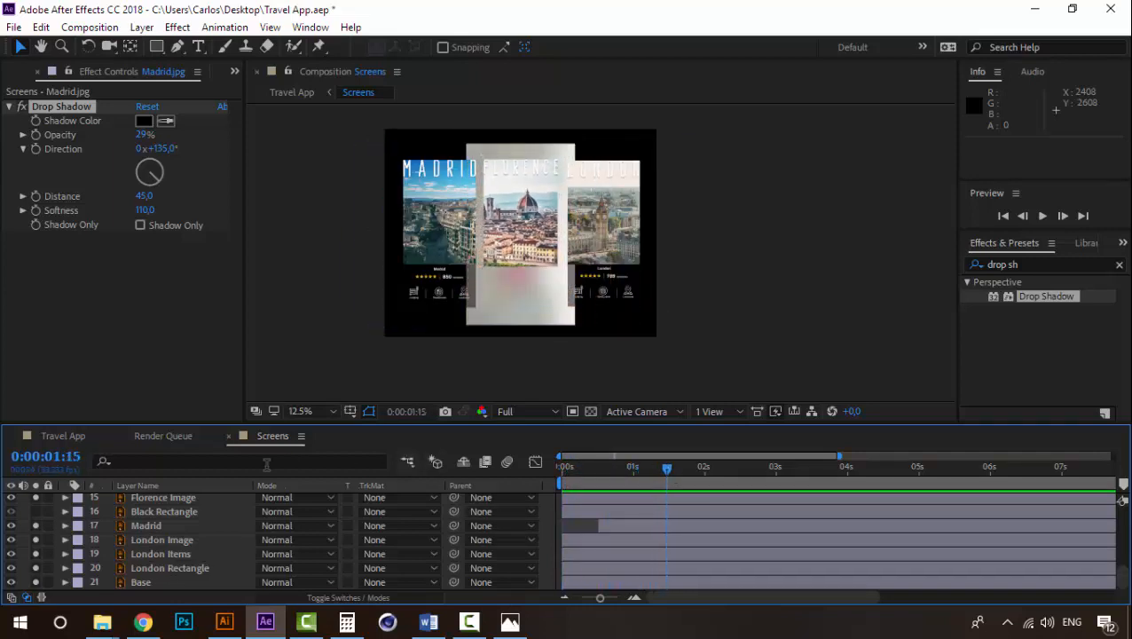
{"action": "left_click", "coordinate": [137, 524]}
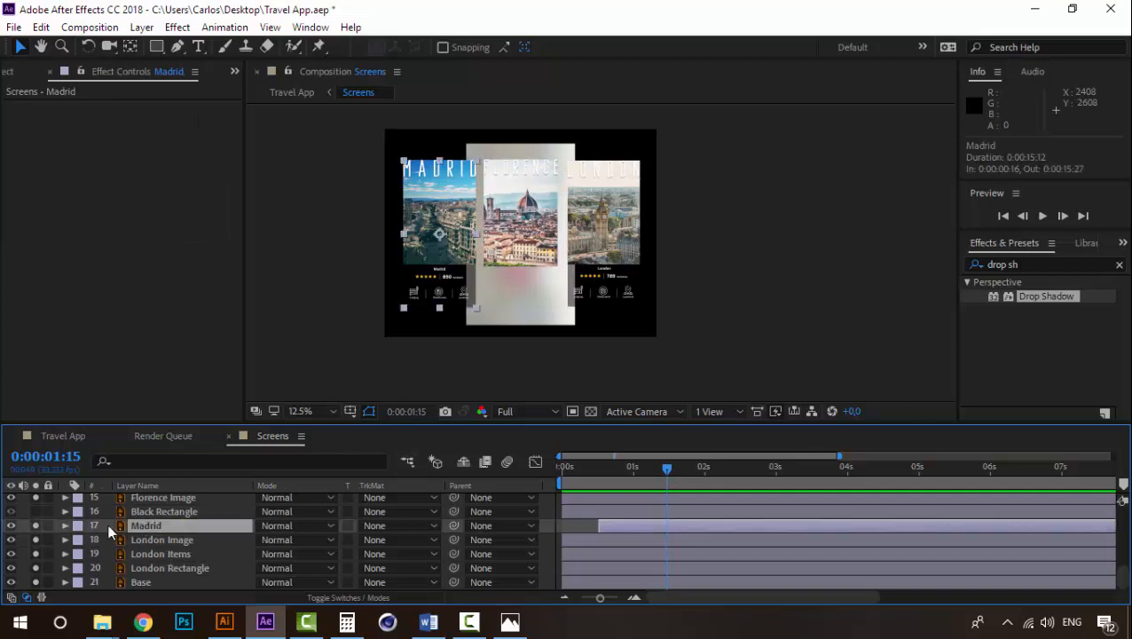
{"action": "key", "text": "t"}
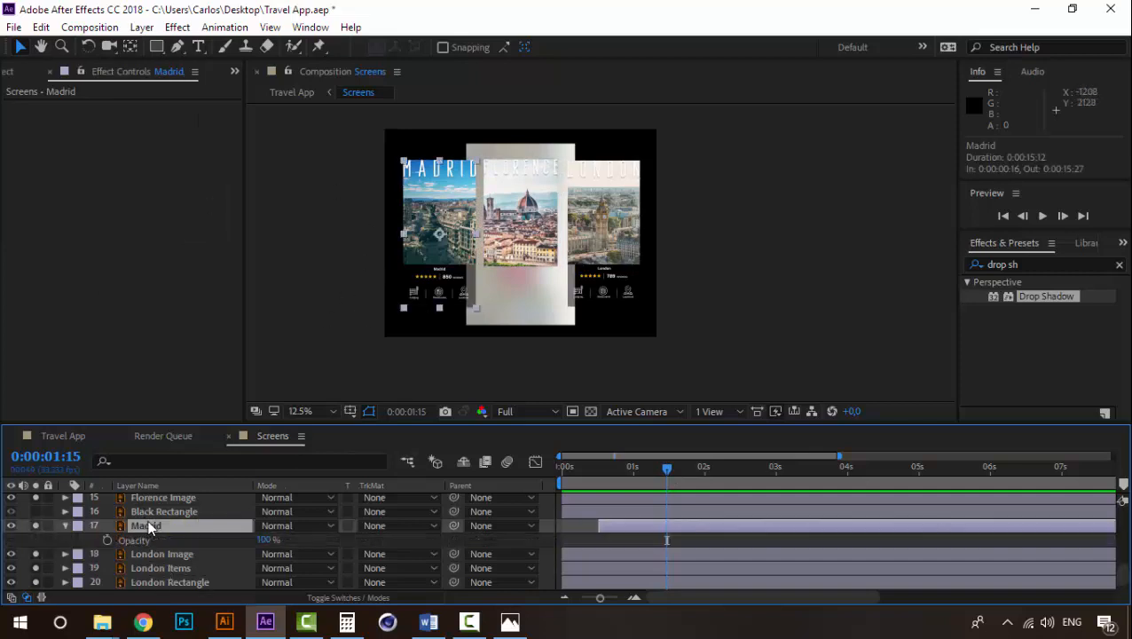
{"action": "left_click", "coordinate": [266, 541]}
{"action": "left_click", "coordinate": [307, 536]}
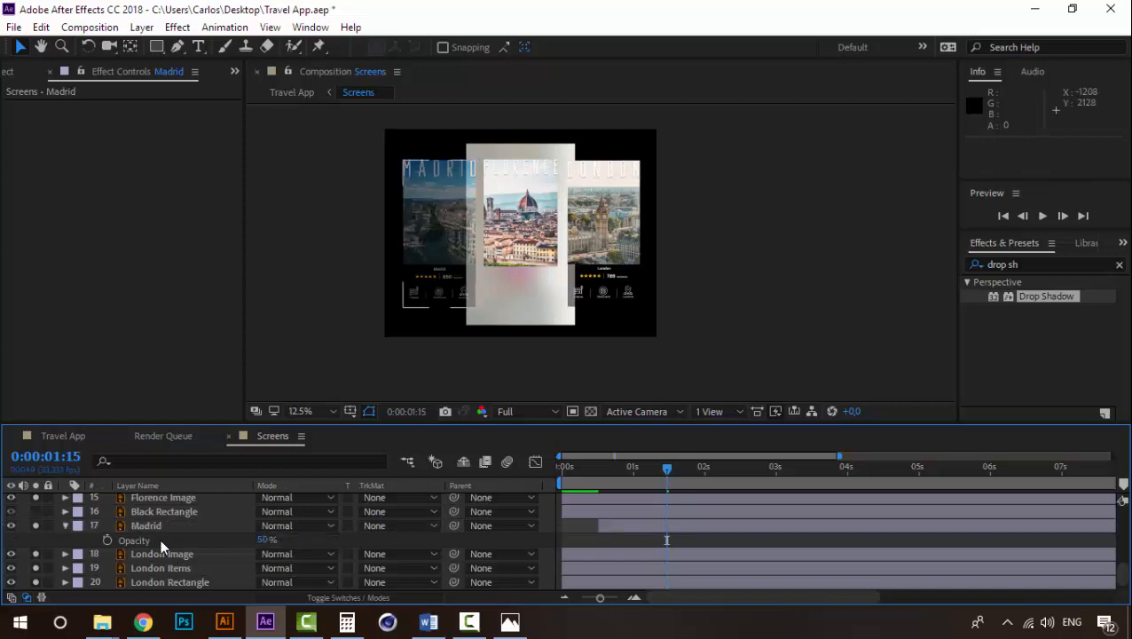
Step: Set the opacity of London Image, London Items and London Rectangle to 50% and preview Screens from the start
{"action": "left_click", "coordinate": [161, 515]}
{"action": "scroll", "coordinate": [149, 548], "scroll_direction": "up", "scroll_amount": 1}
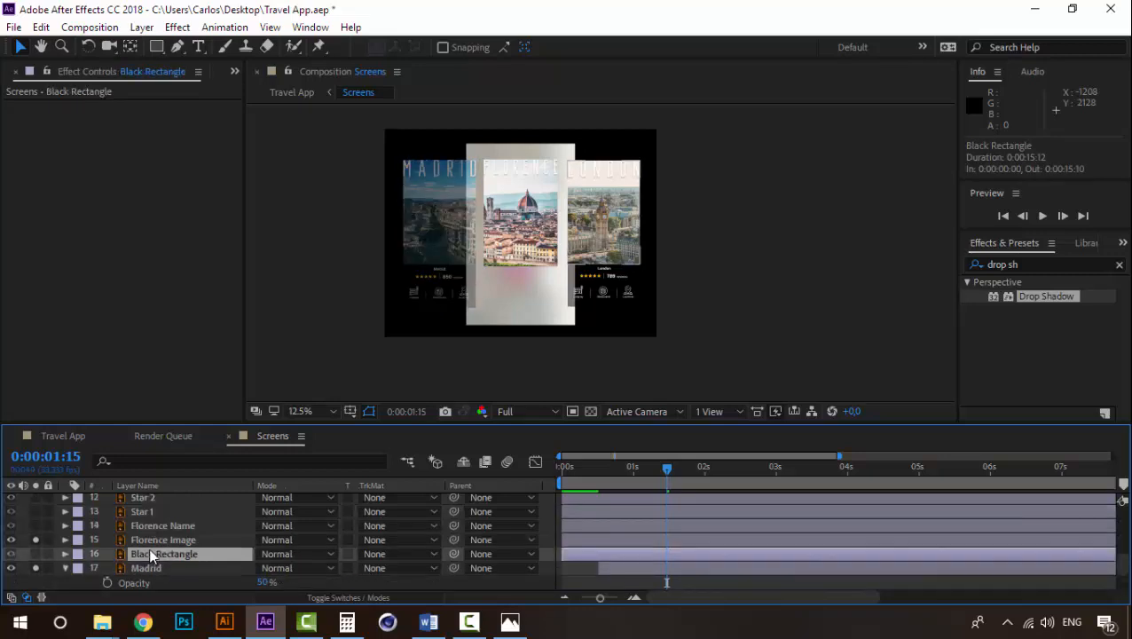
{"action": "scroll", "coordinate": [149, 548], "scroll_direction": "up", "scroll_amount": 3}
{"action": "scroll", "coordinate": [148, 548], "scroll_direction": "down", "scroll_amount": 6}
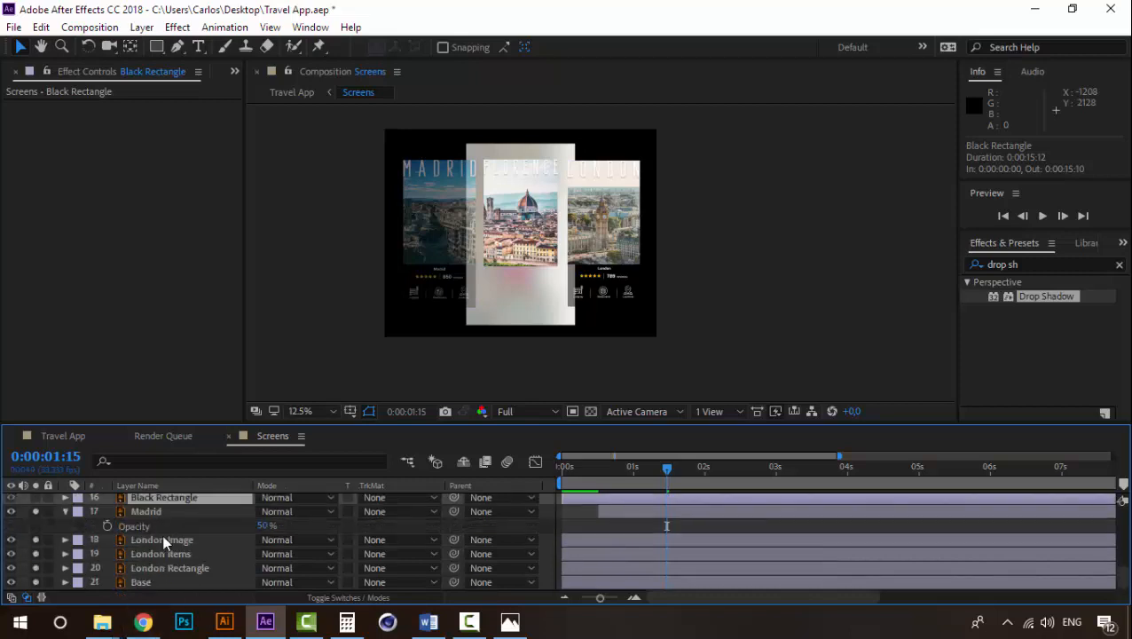
{"action": "left_click", "coordinate": [162, 543]}
{"action": "left_click", "coordinate": [155, 568], "text": "shift"}
{"action": "key", "text": "t"}
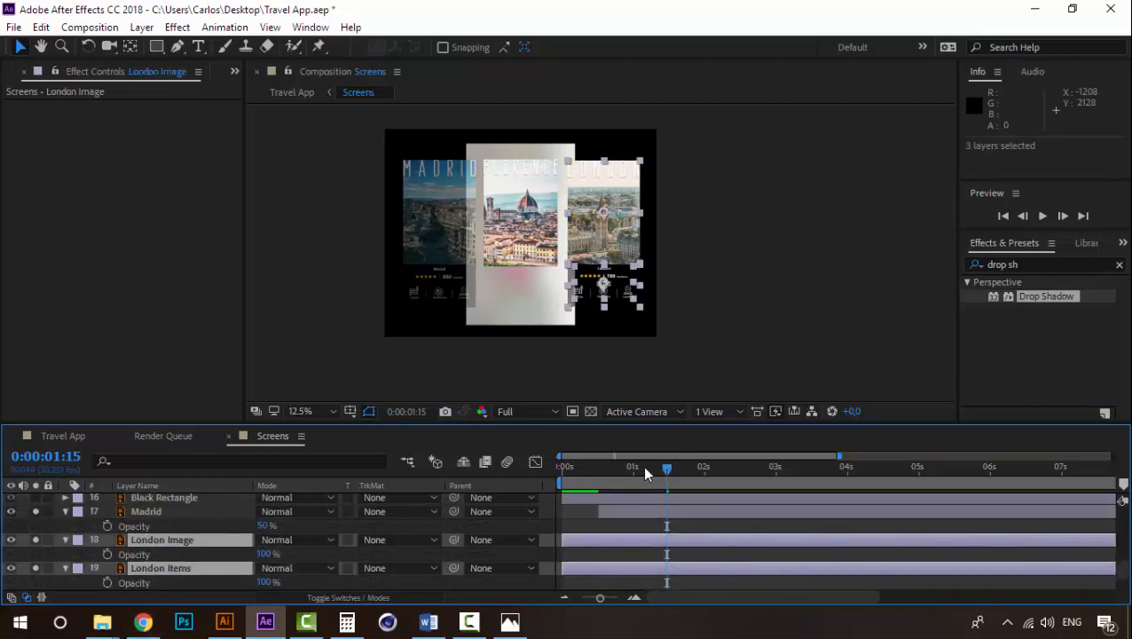
{"action": "left_click_drag", "start_coordinate": [645, 473], "coordinate": [533, 473]}
{"action": "left_click", "coordinate": [267, 554]}
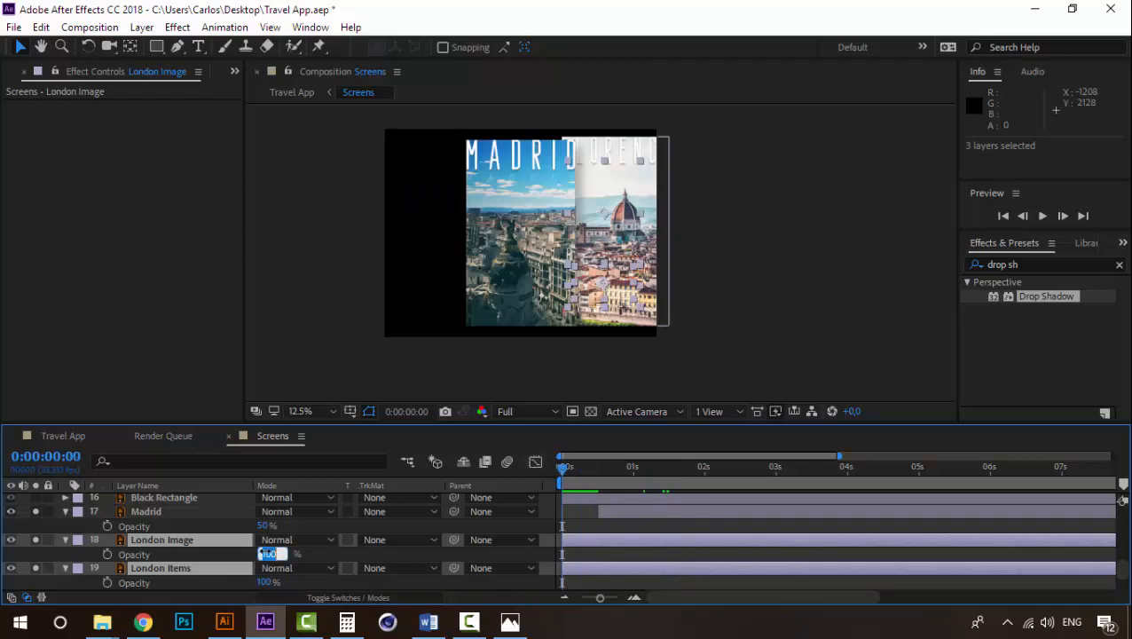
{"action": "type", "text": "50"}
{"action": "key", "text": "Return"}
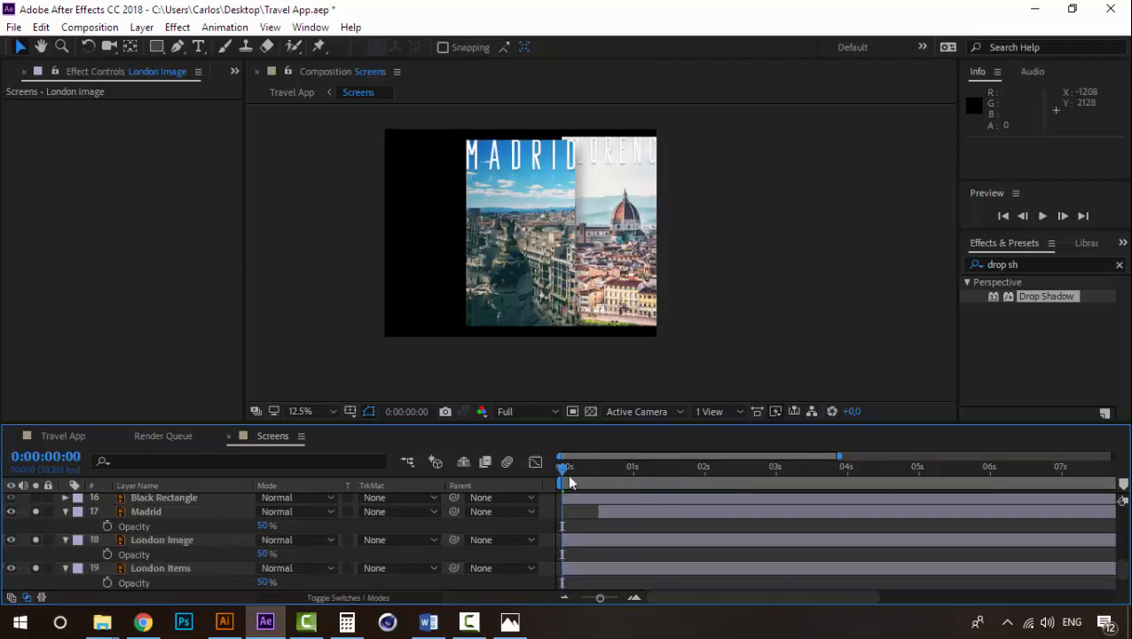
{"action": "key", "text": "space"}
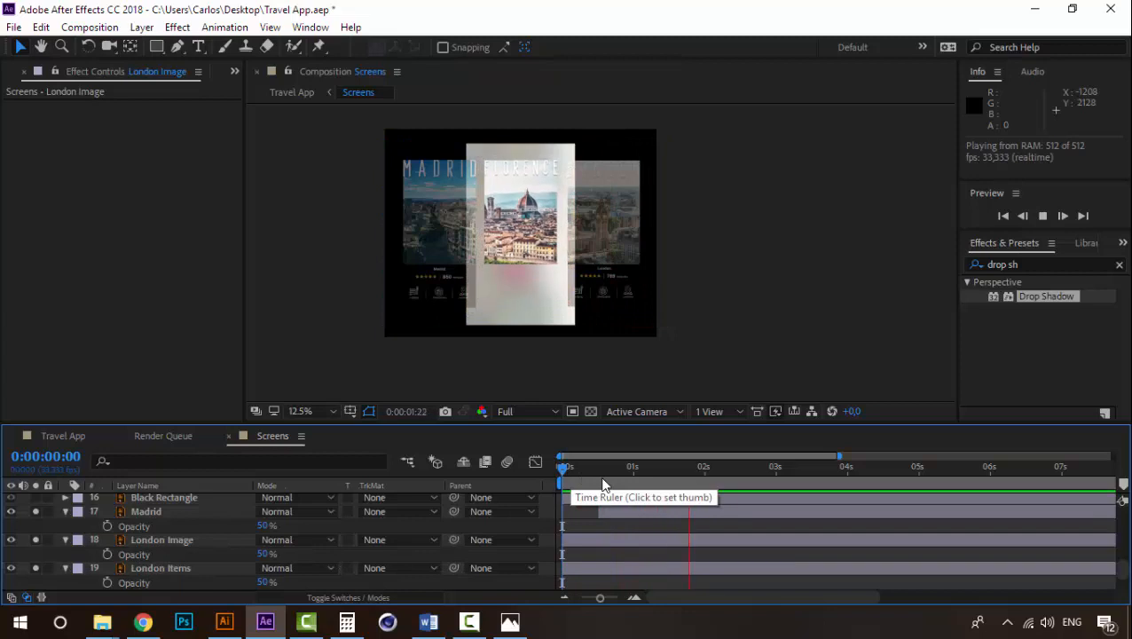
Step: Switch to the Travel App composition and play it from the start to check the dimmed city cards
{"action": "left_click", "coordinate": [68, 435]}
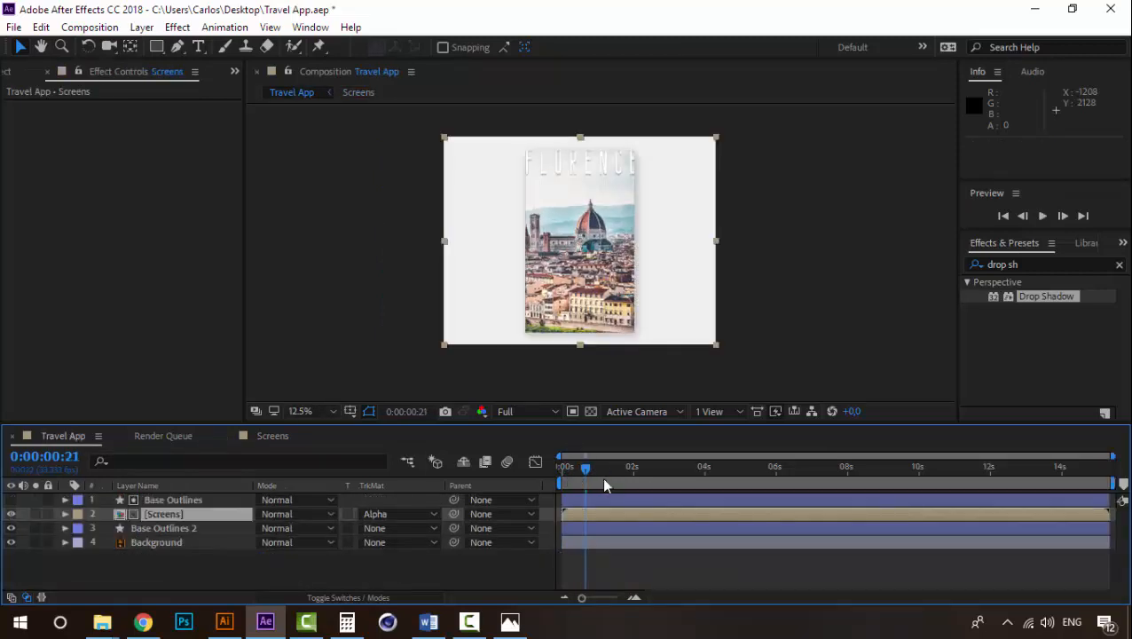
{"action": "left_click_drag", "start_coordinate": [585, 474], "coordinate": [561, 475]}
{"action": "key", "text": "space"}
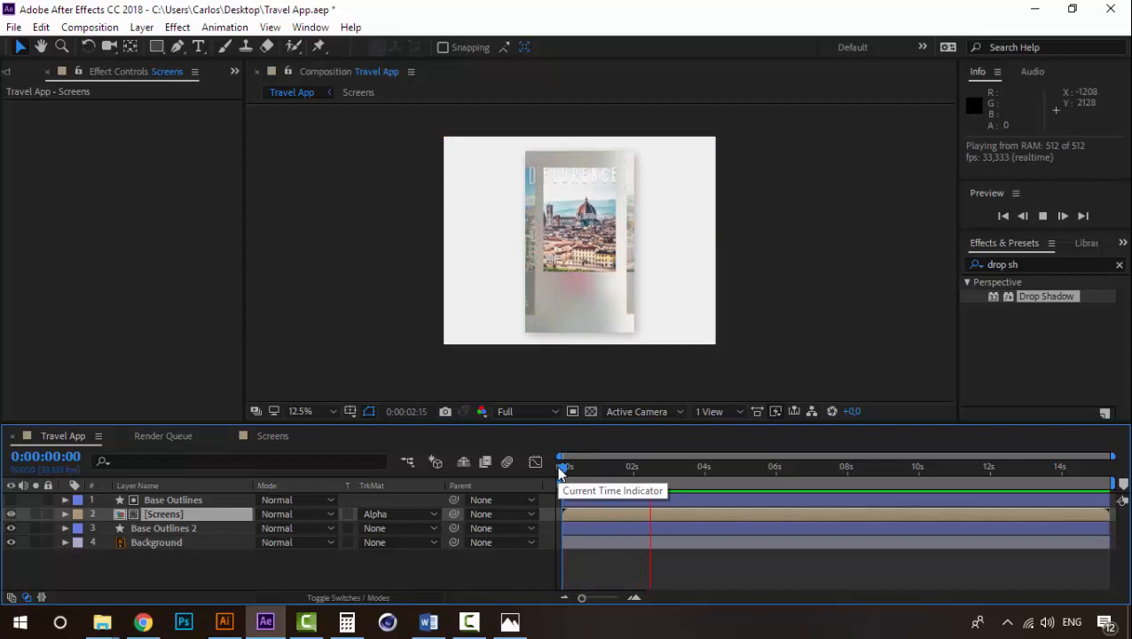
{"action": "mouse_move", "coordinate": [559, 474]}
{"action": "left_mouse_down"}
{"action": "mouse_move", "coordinate": [617, 470]}
{"action": "mouse_move", "coordinate": [556, 468]}
{"action": "left_mouse_up"}
{"action": "key", "text": "space"}
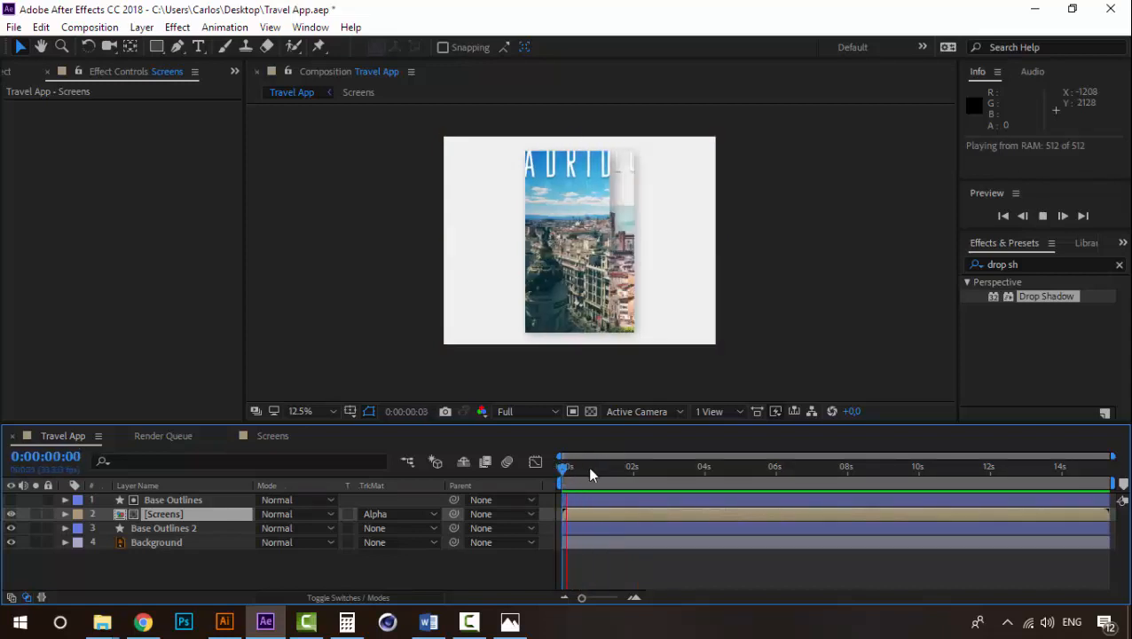
{"action": "left_click", "coordinate": [586, 467]}
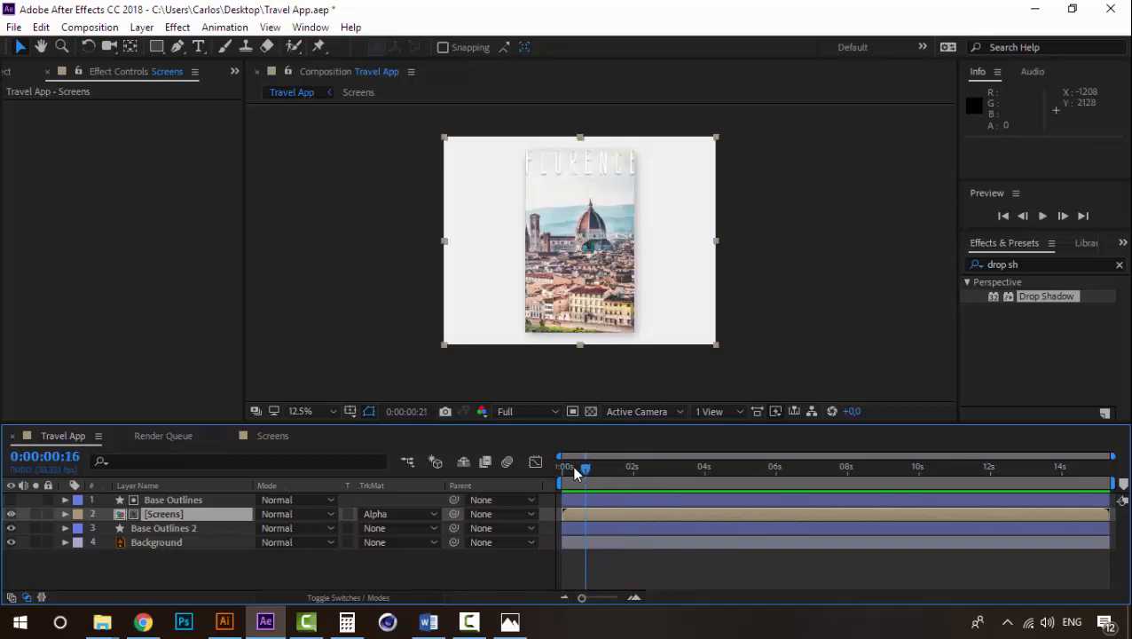
{"action": "left_click_drag", "start_coordinate": [574, 468], "coordinate": [558, 468]}
{"action": "key", "text": "space"}
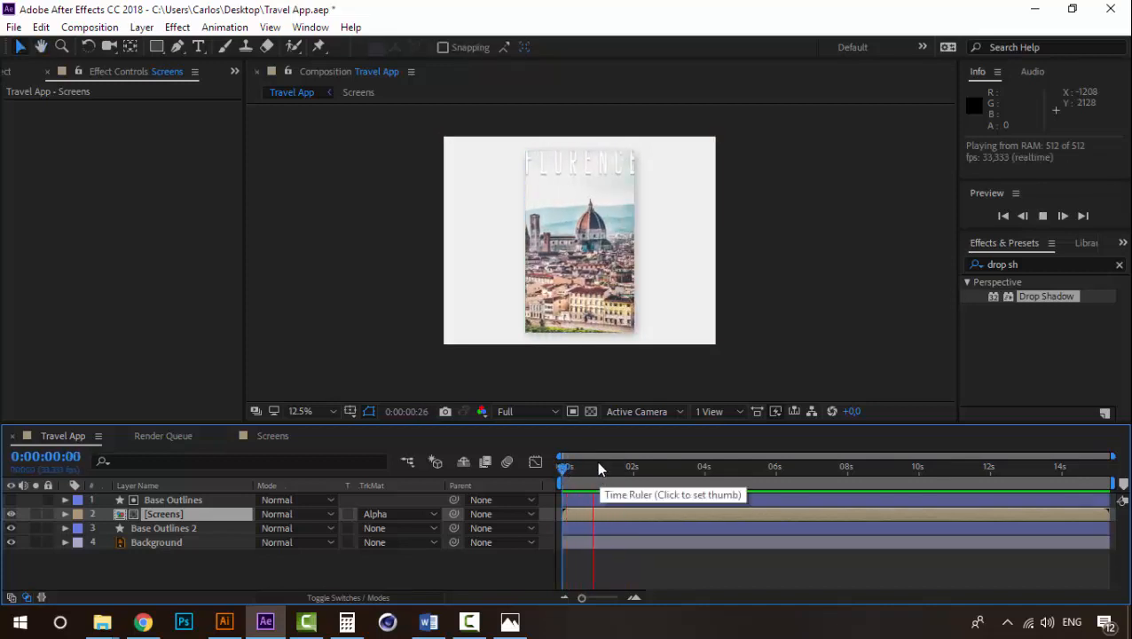
{"action": "key", "text": "space"}
{"action": "key", "text": "space"}
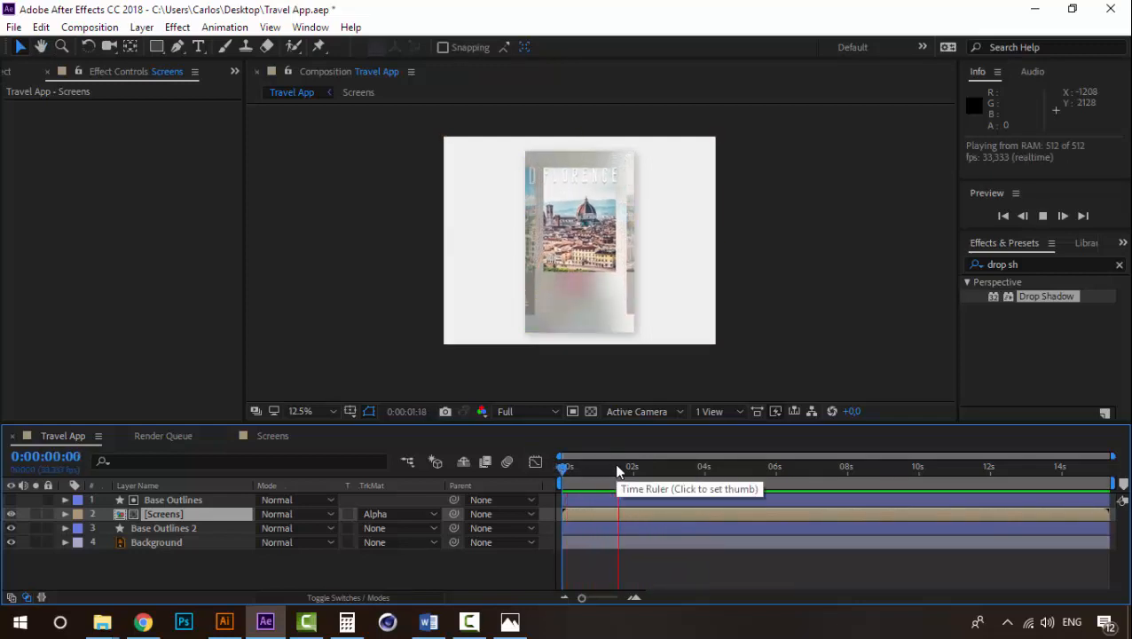
Step: Replay the Travel App transition from Madrid to Florence, stopping at 0:00:01:06 and finally at 0:00:00:18
{"action": "left_click_drag", "start_coordinate": [617, 466], "coordinate": [558, 475]}
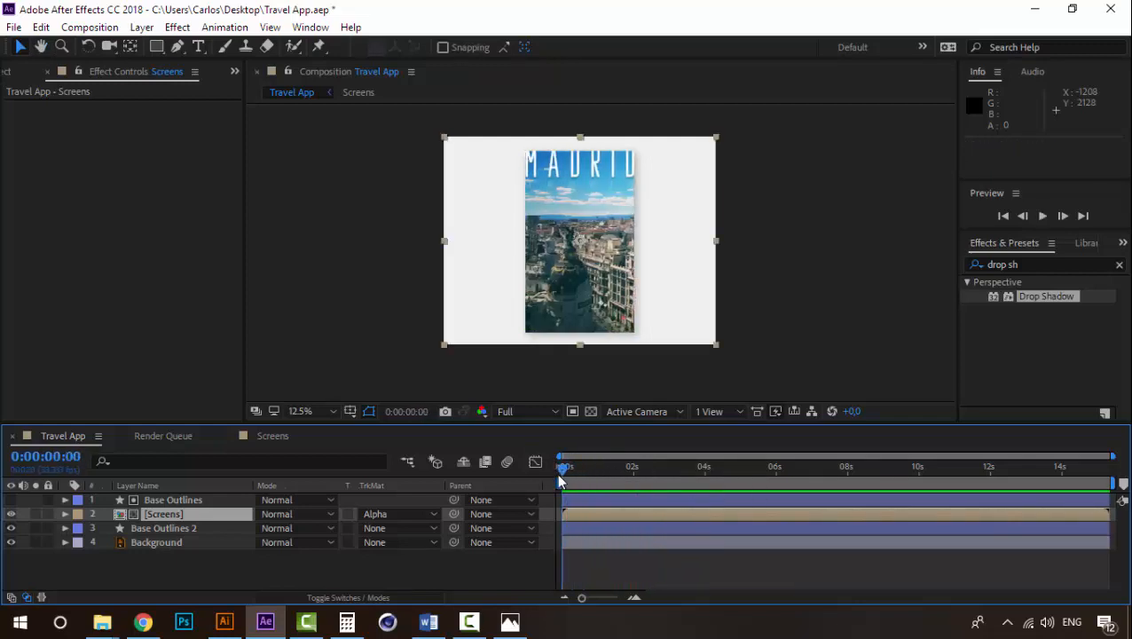
{"action": "key", "text": "space"}
{"action": "left_click", "coordinate": [605, 471]}
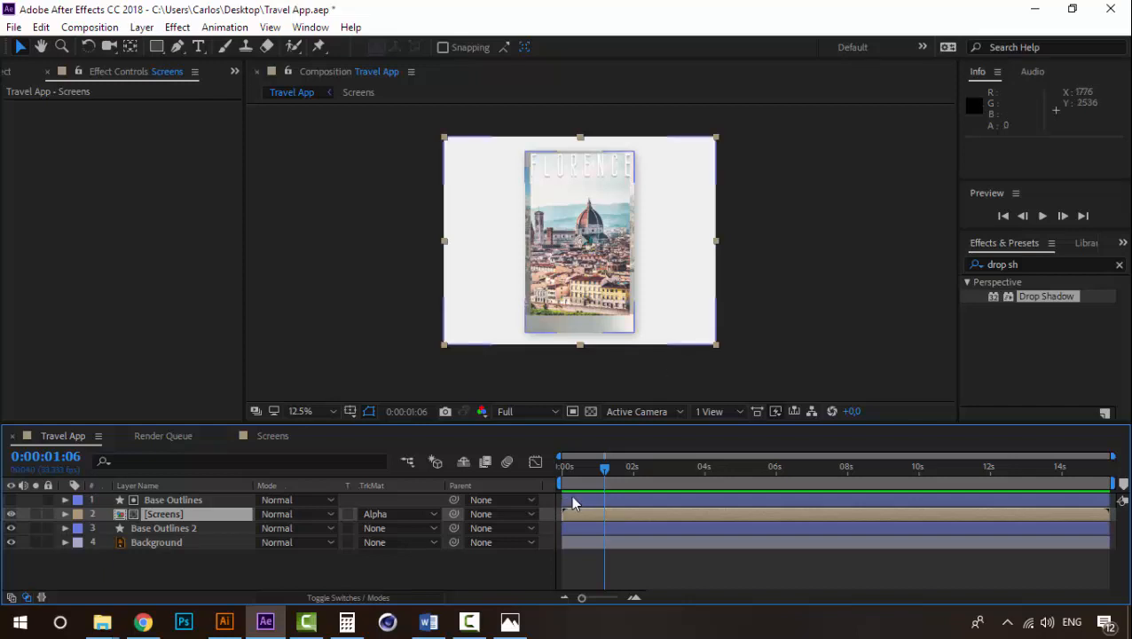
{"action": "left_click", "coordinate": [560, 477]}
{"action": "key", "text": "space"}
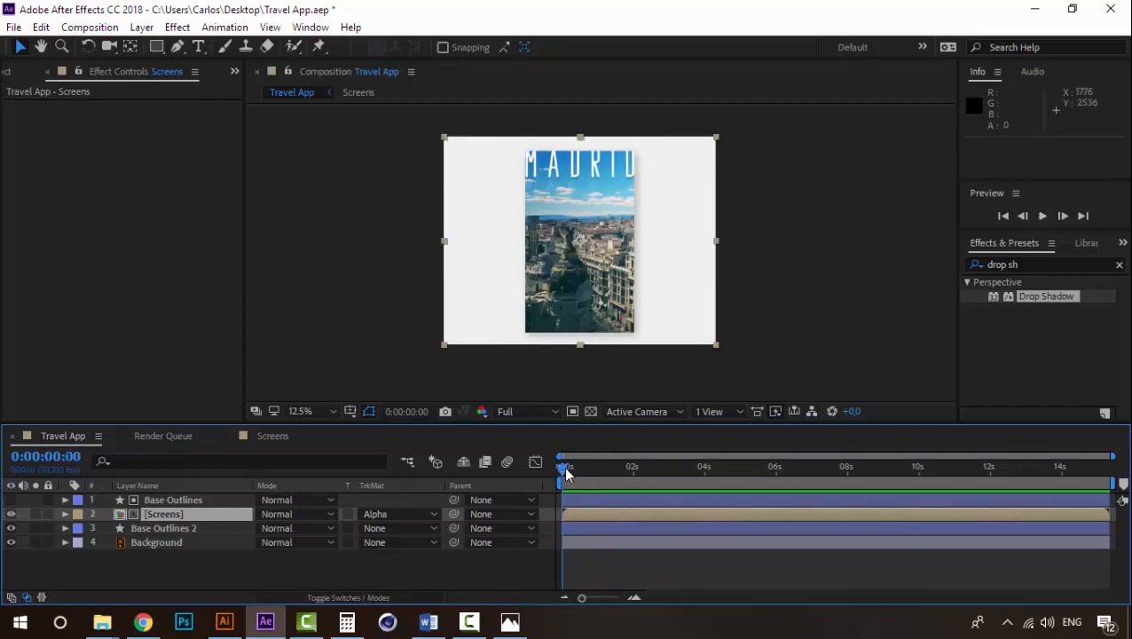
{"action": "key", "text": "space"}
{"action": "left_click", "coordinate": [583, 475]}
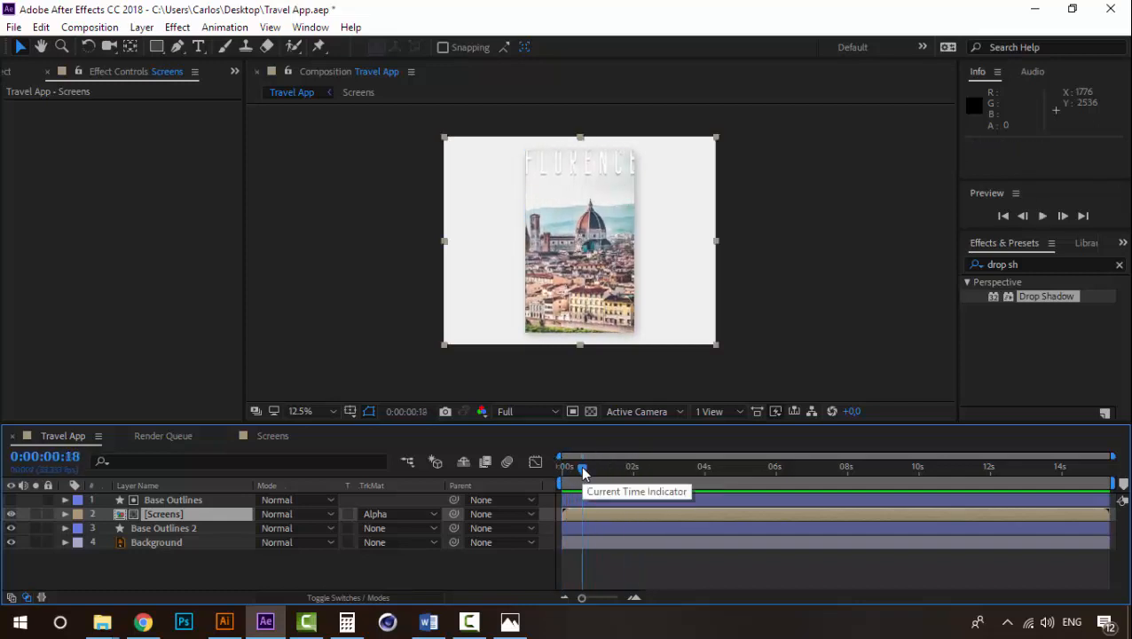